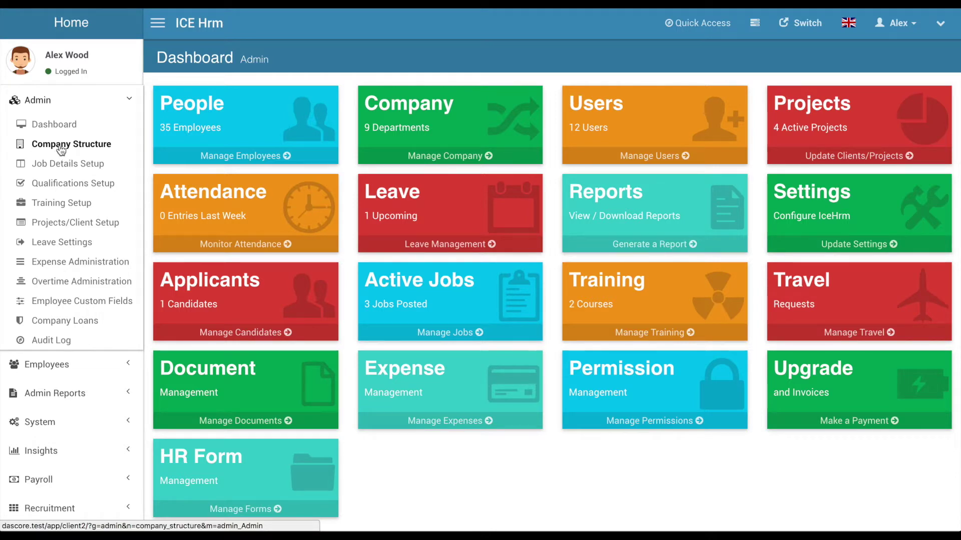
Open Company Structure and show it as a graph, from Your Company down to teams.
click(60, 149)
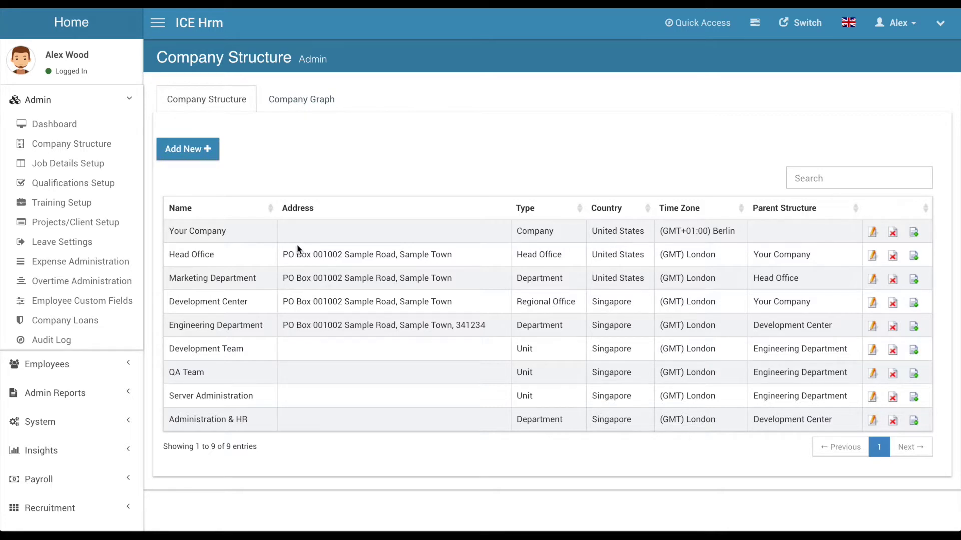
click(316, 102)
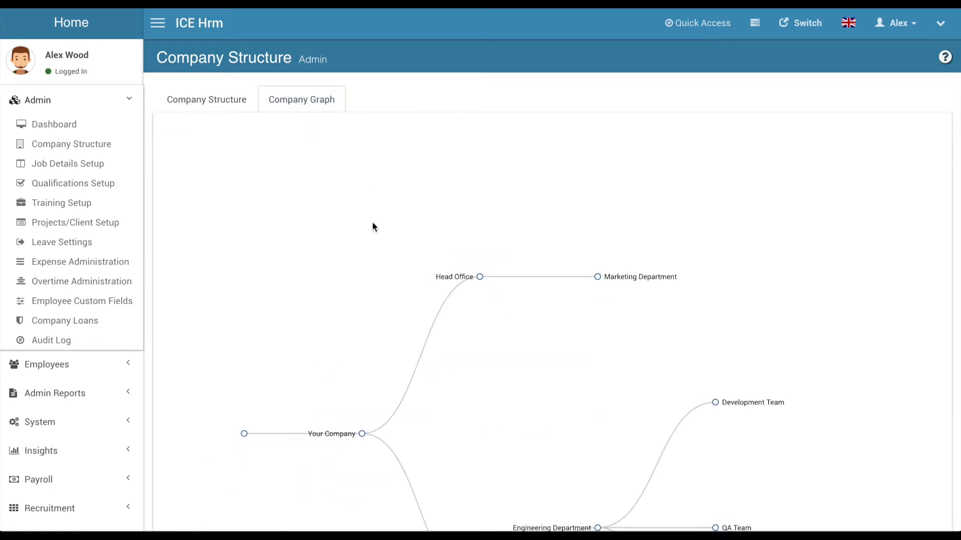
scroll(381, 261, down, 6)
scroll(381, 260, up, 4)
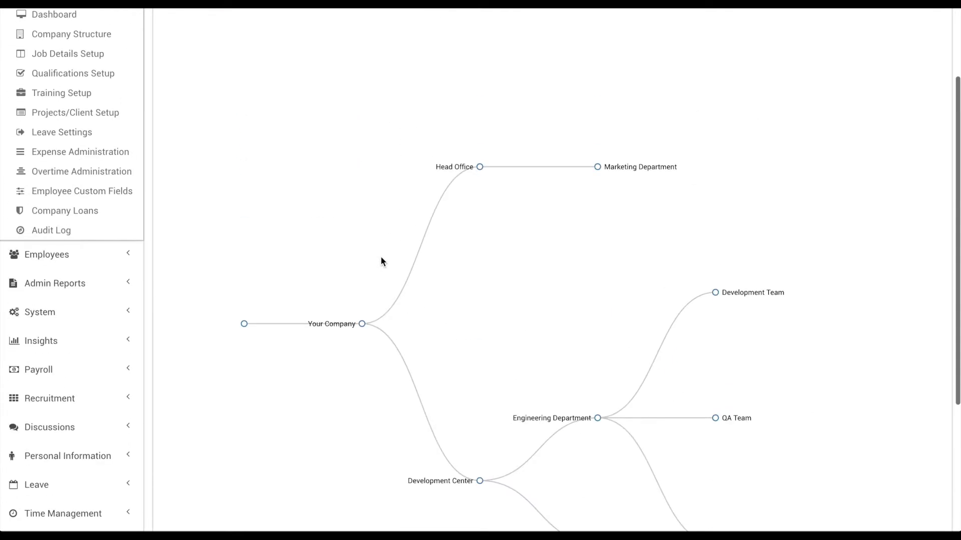
scroll(381, 260, down, 2)
scroll(381, 260, up, 4)
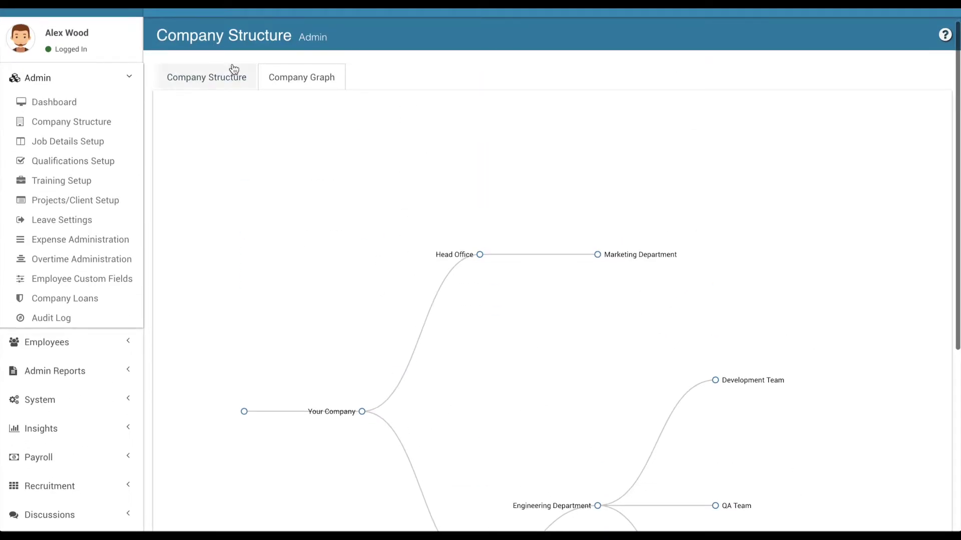
click(221, 76)
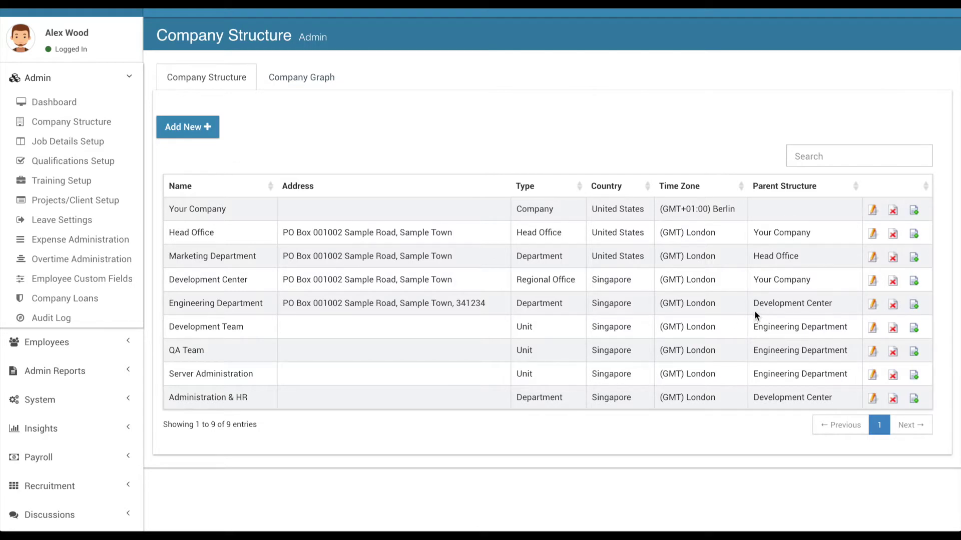
click(872, 257)
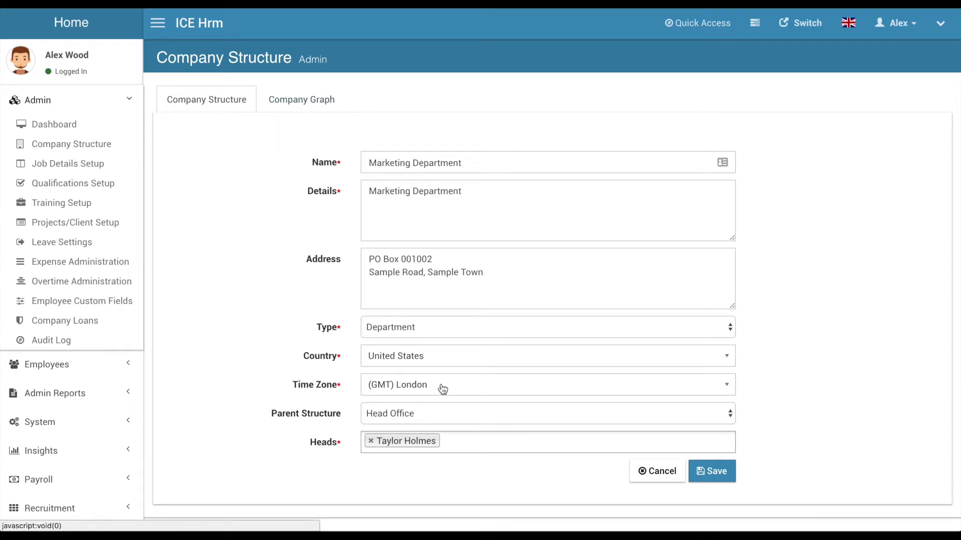
click(656, 477)
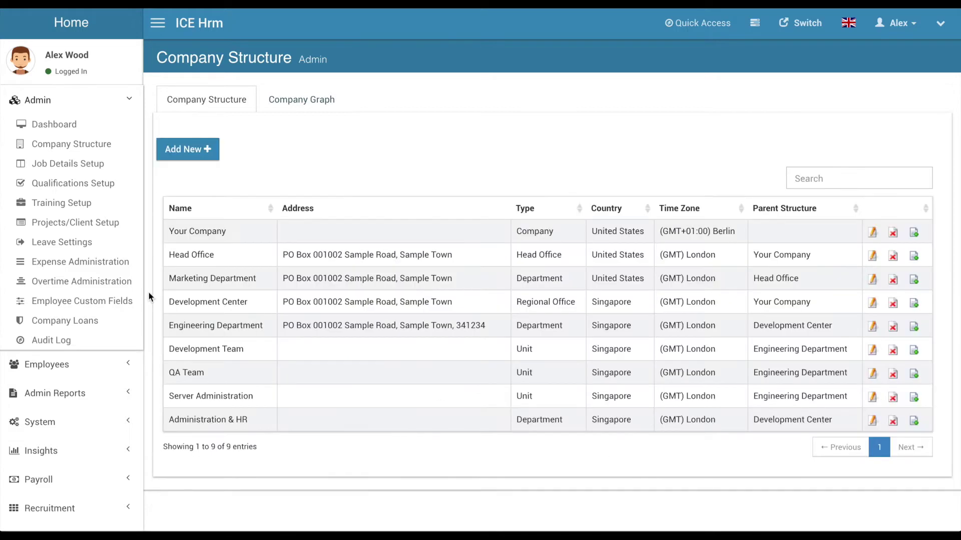
click(82, 166)
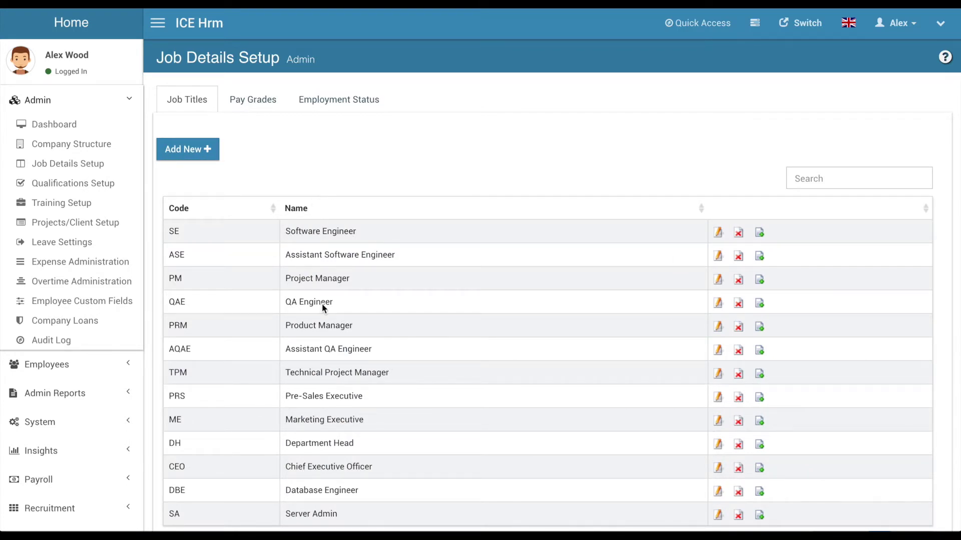
Review pay grades and employment statuses, then Qualifications' Education, Certifications and Languages lists.
click(255, 99)
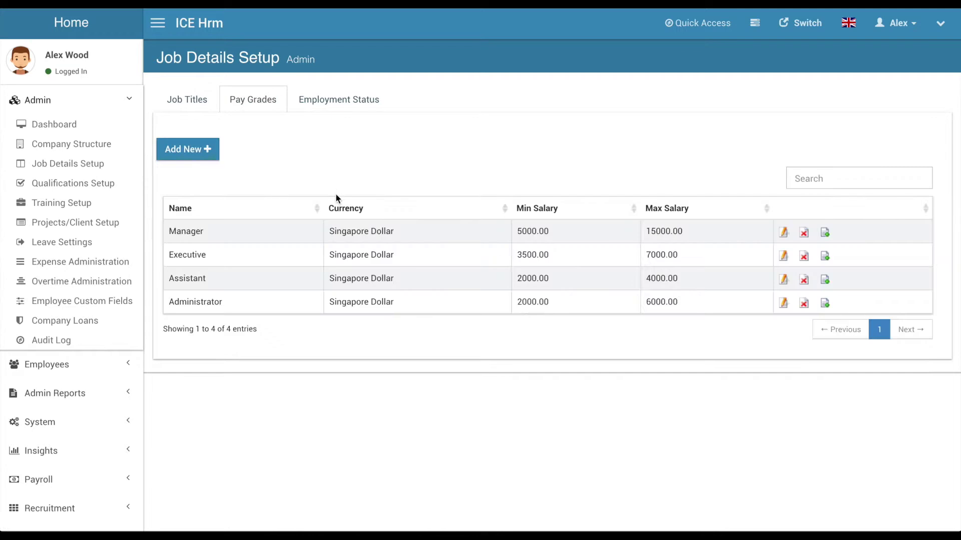
click(354, 102)
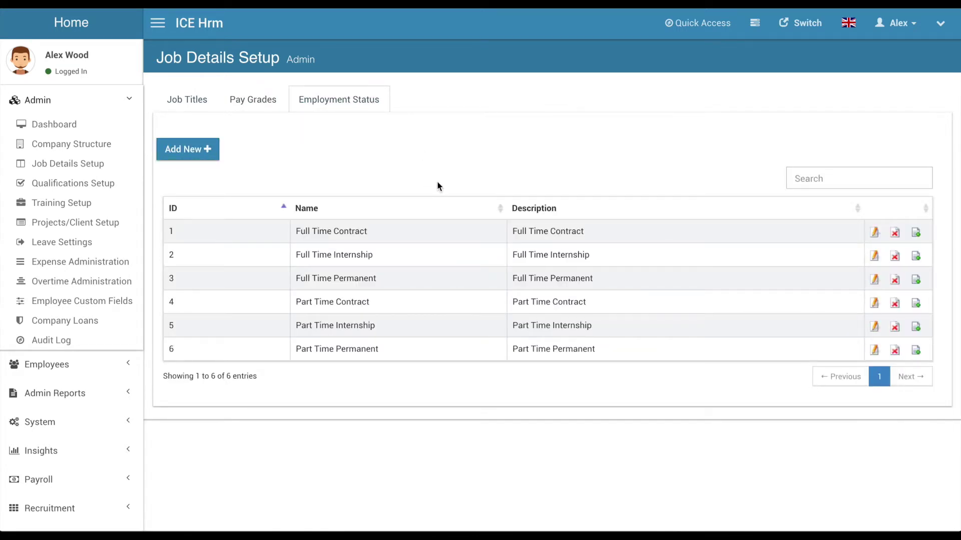
click(102, 183)
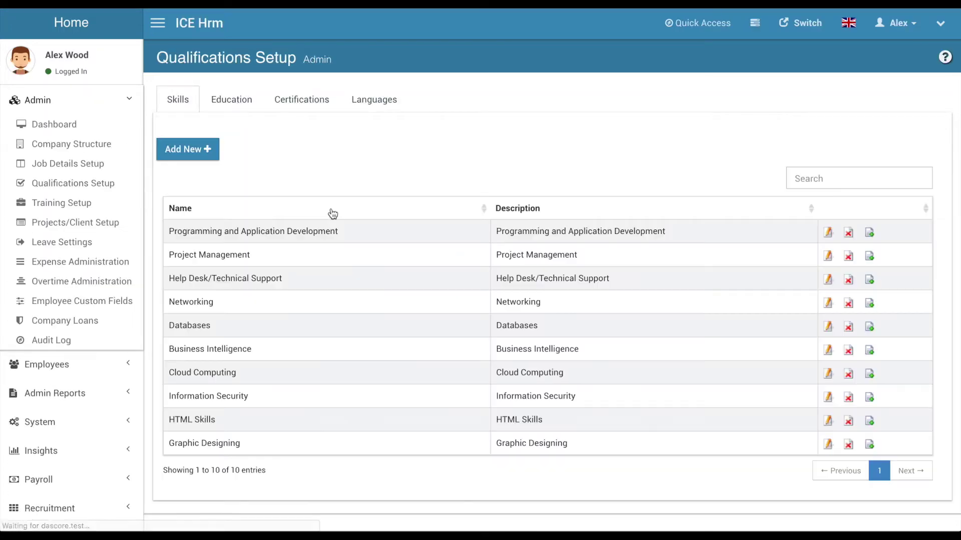
click(226, 98)
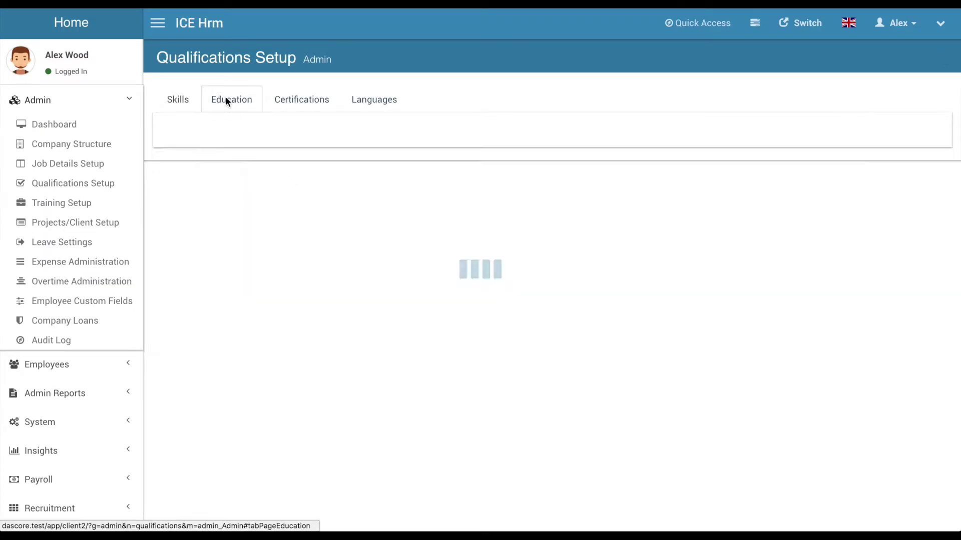
click(302, 100)
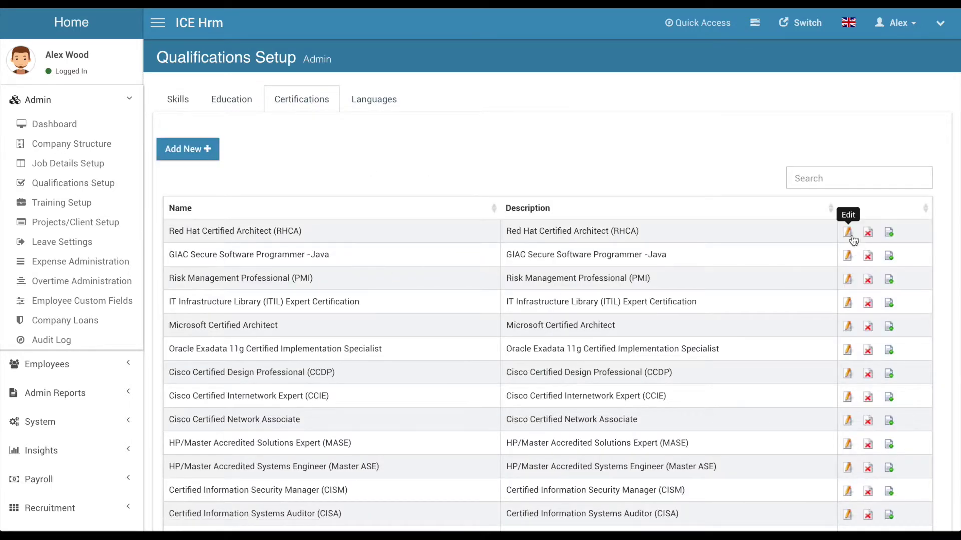
click(374, 98)
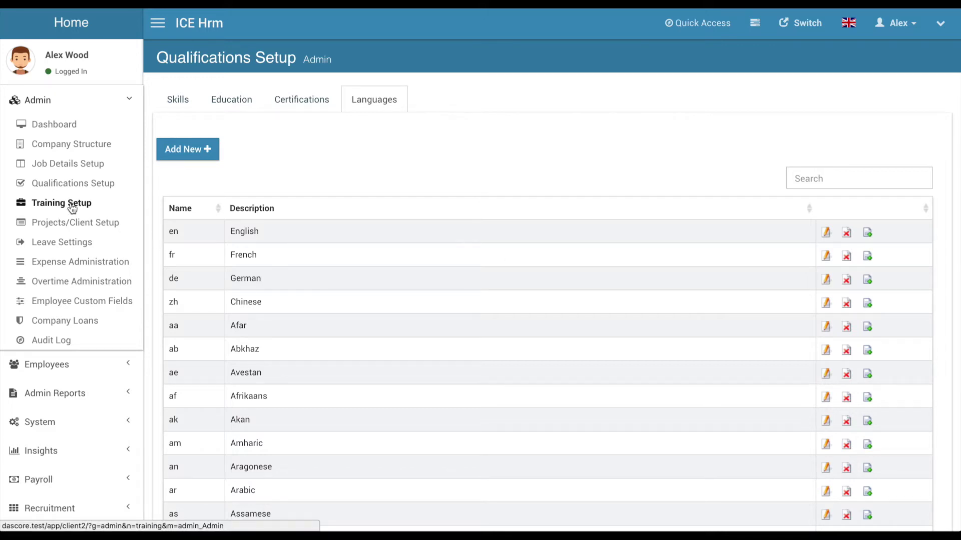
In Training Setup, inspect the Info Marketing course, then begin a new training session.
click(73, 207)
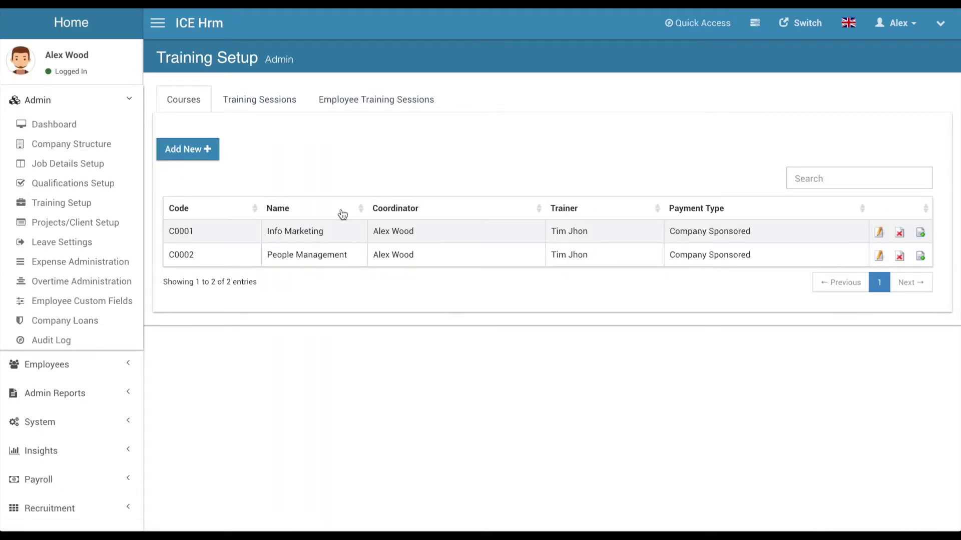
click(879, 232)
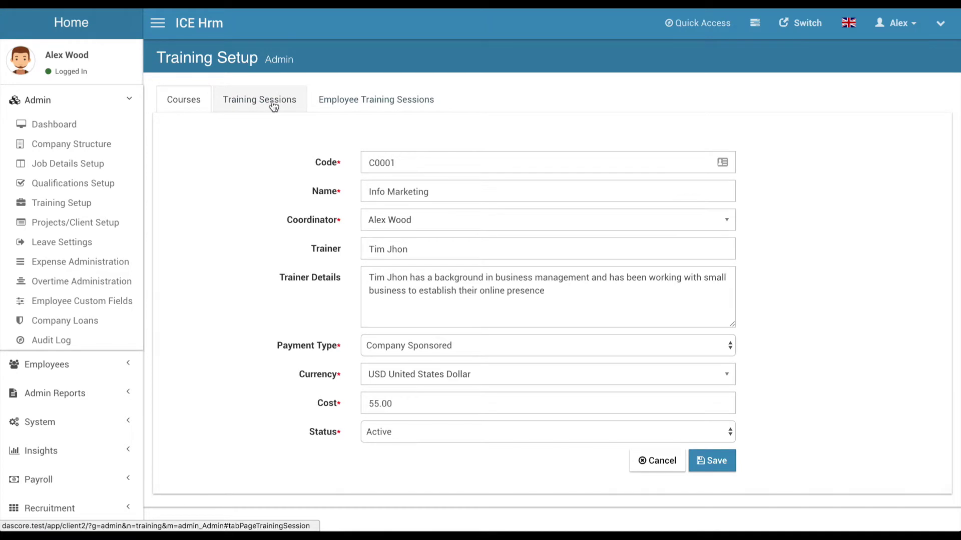
click(189, 100)
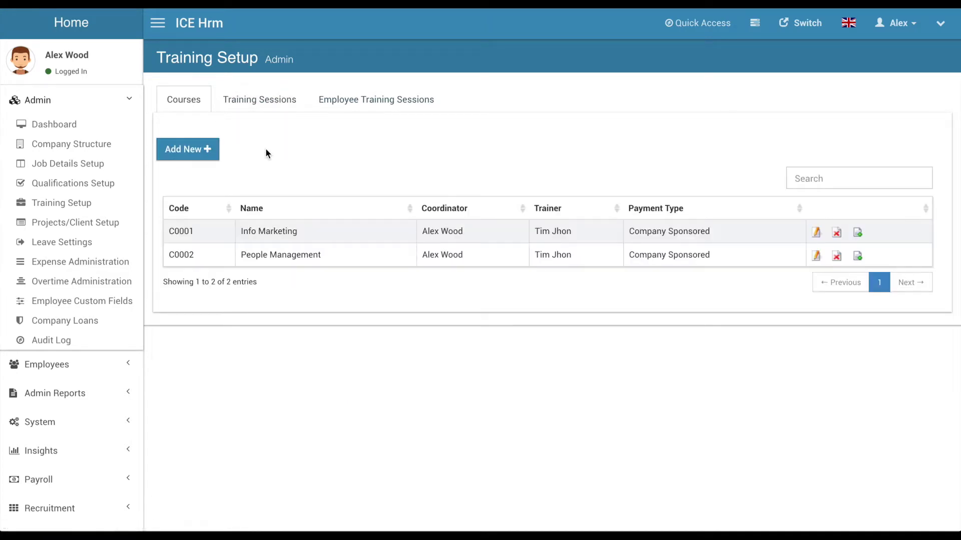
click(264, 99)
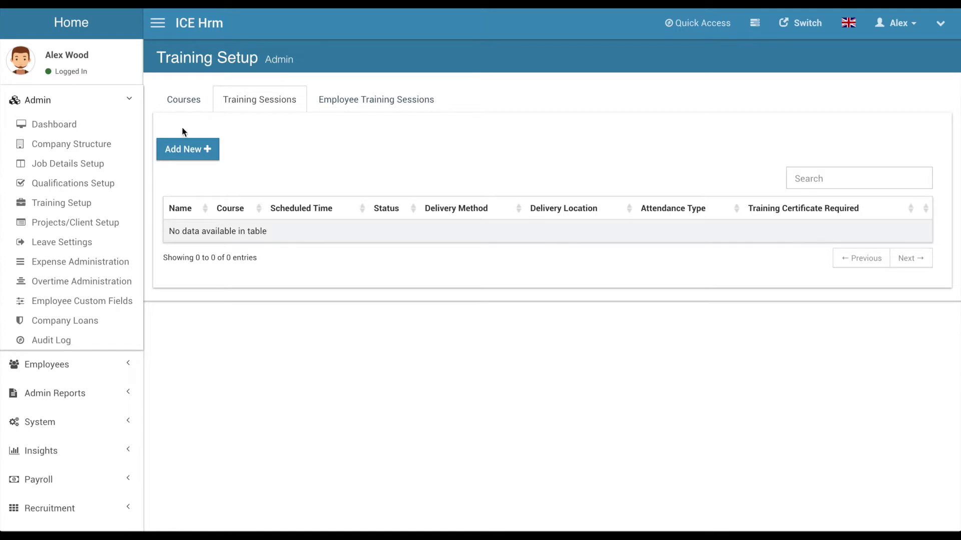
click(207, 150)
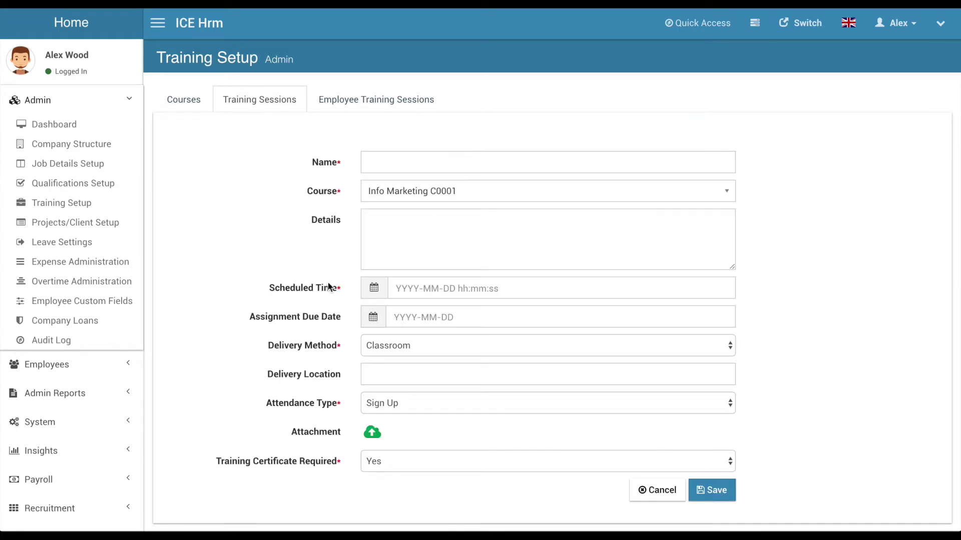
Set the scheduled time to 2018-05-25 and the due date to 2018-05-31.
click(374, 288)
click(486, 420)
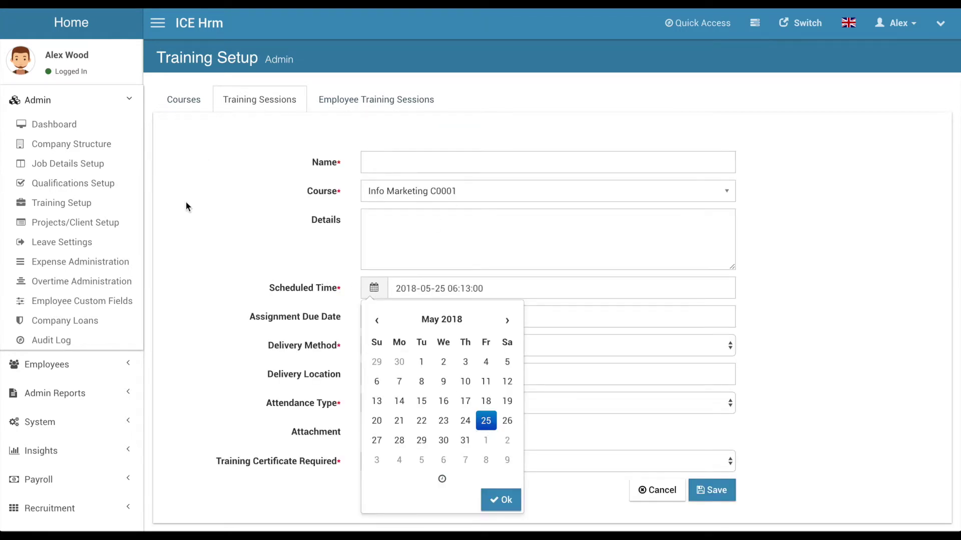
click(193, 214)
click(373, 317)
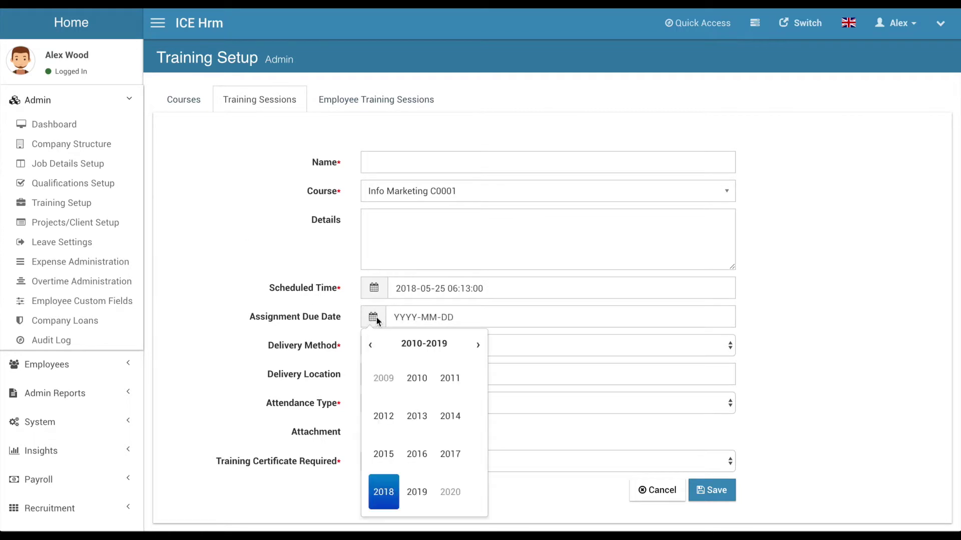
click(383, 491)
click(419, 416)
click(444, 465)
Name the session 'Marketing' and set its delivery method to Online.
click(407, 237)
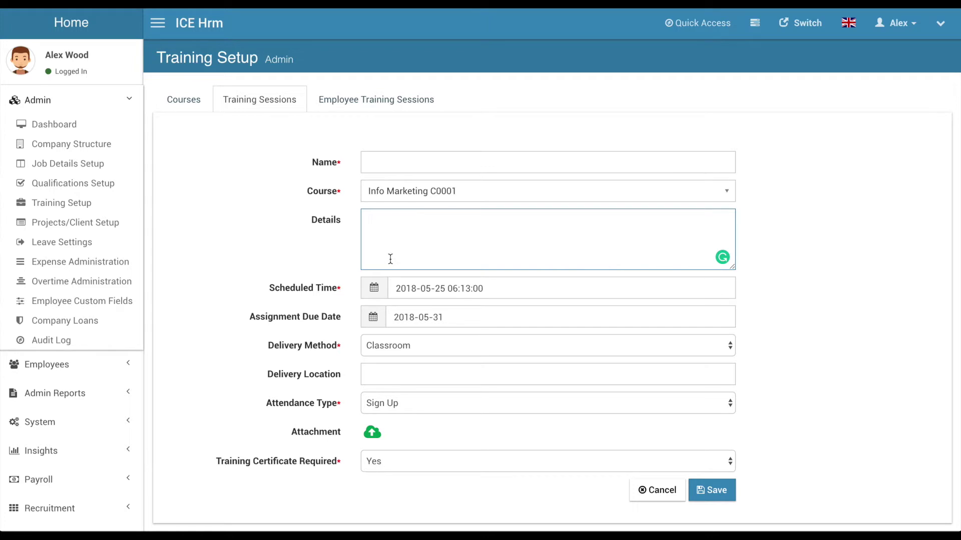
click(390, 163)
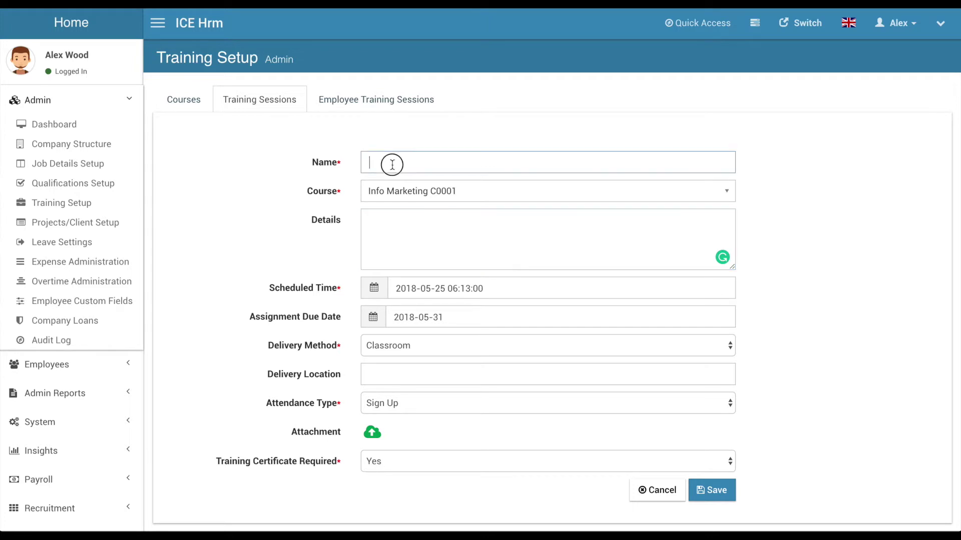
text(Marketing)
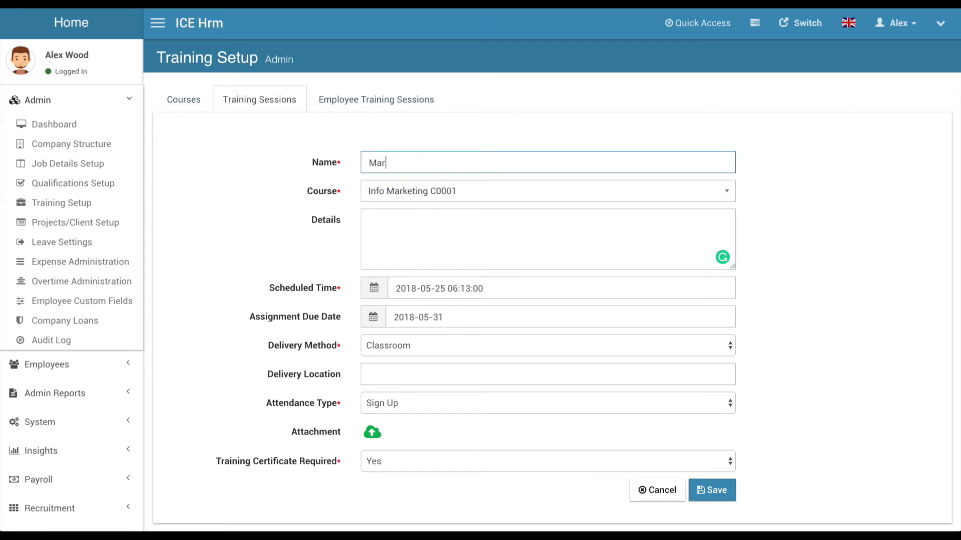
click(386, 376)
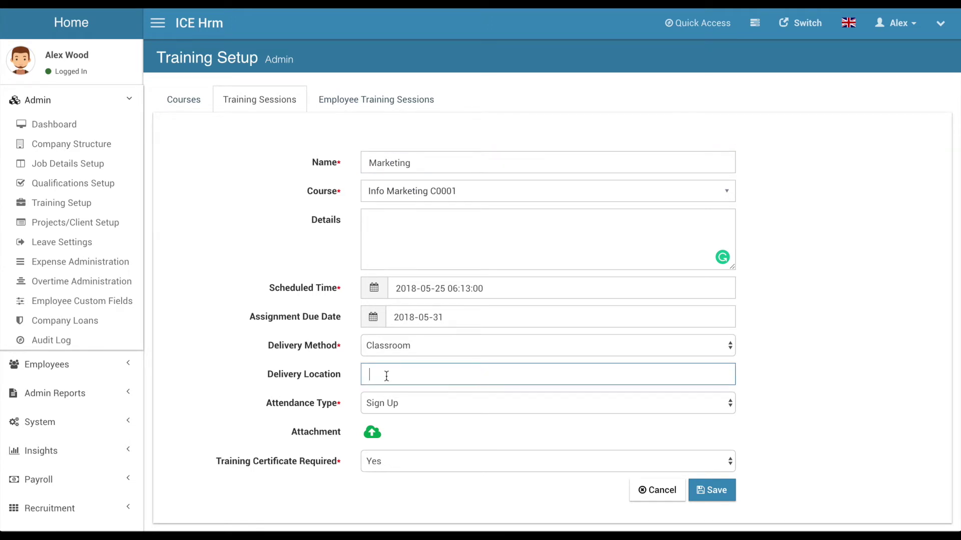
click(392, 346)
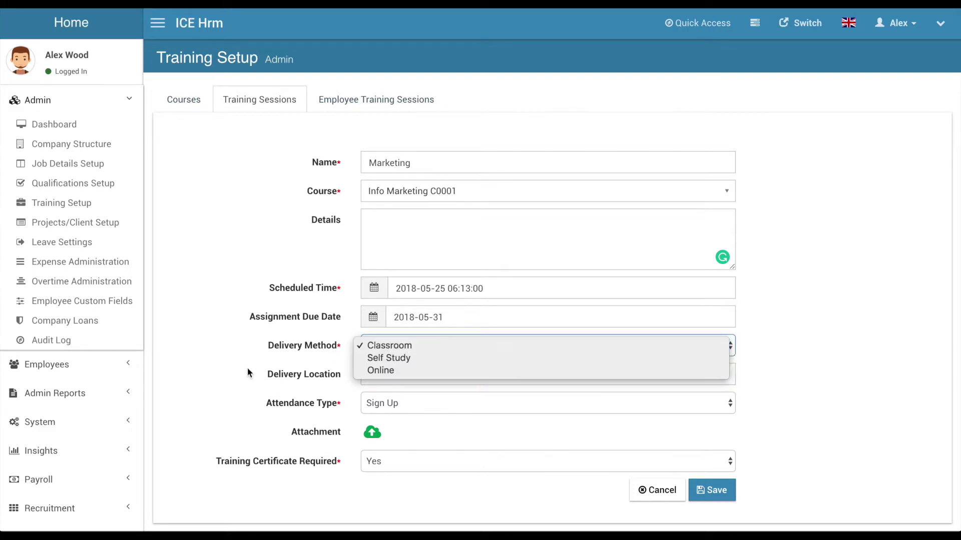
click(210, 355)
click(431, 345)
click(216, 349)
click(400, 346)
click(386, 371)
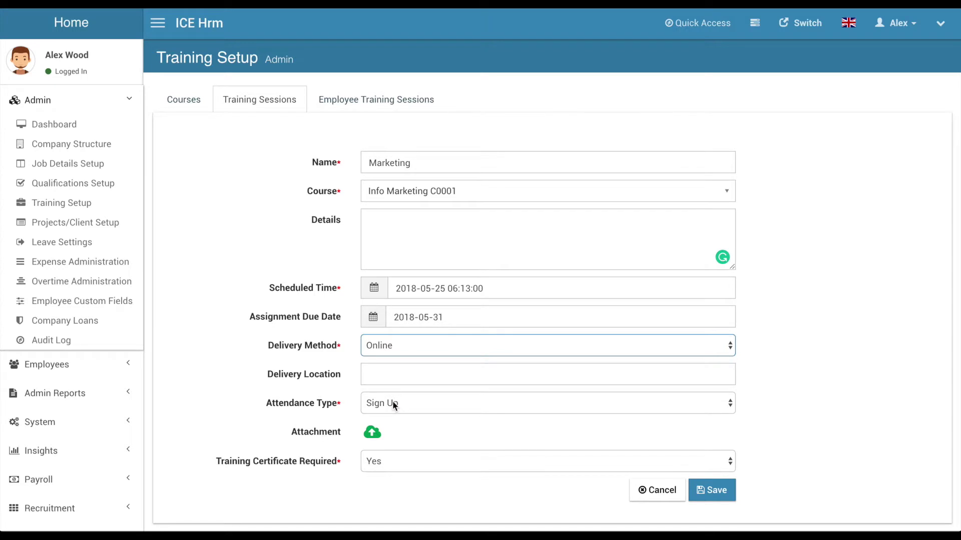
Check the attendance type and certificate requirement options, then save the Marketing session.
click(395, 405)
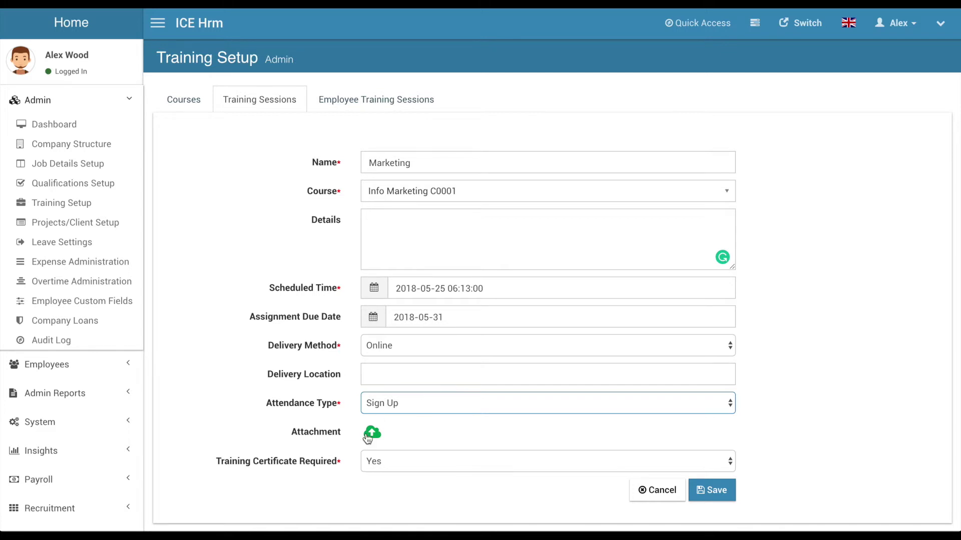
click(378, 463)
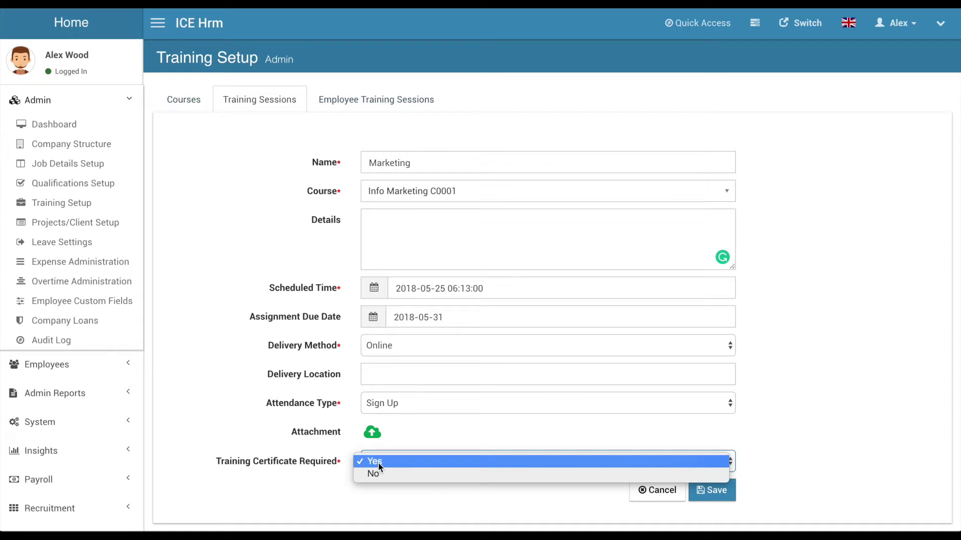
click(460, 474)
click(417, 460)
click(704, 490)
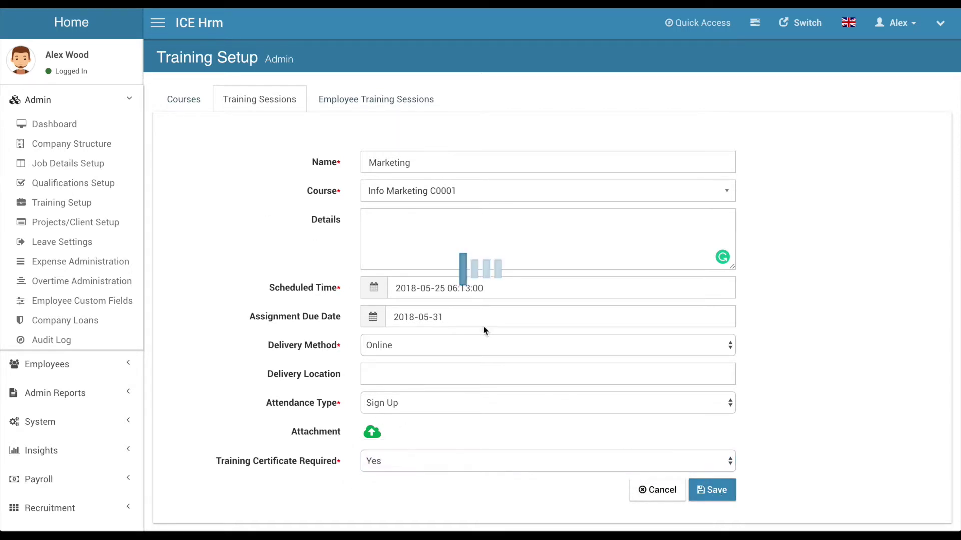
Check the Employee Training Sessions and Training Sessions lists, then sign out of the admin account.
click(392, 99)
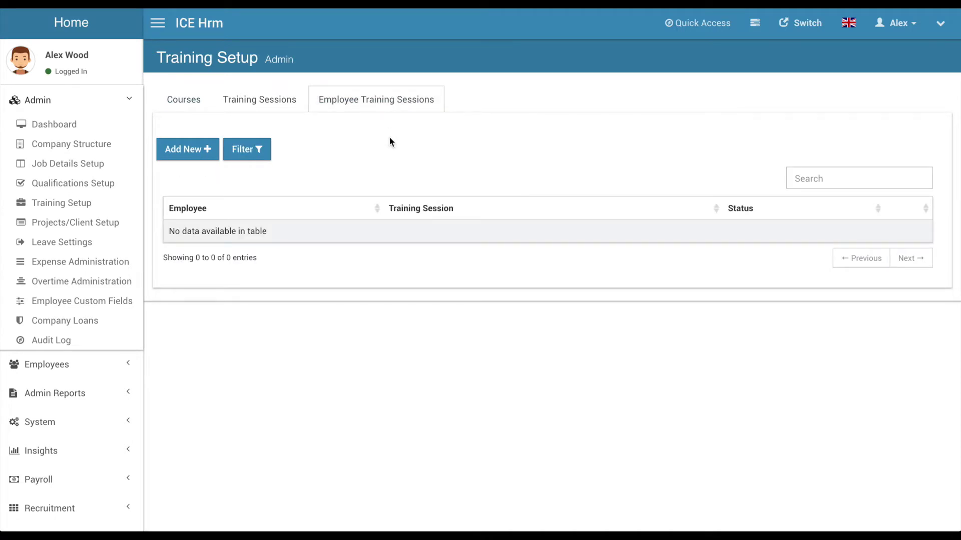
click(261, 95)
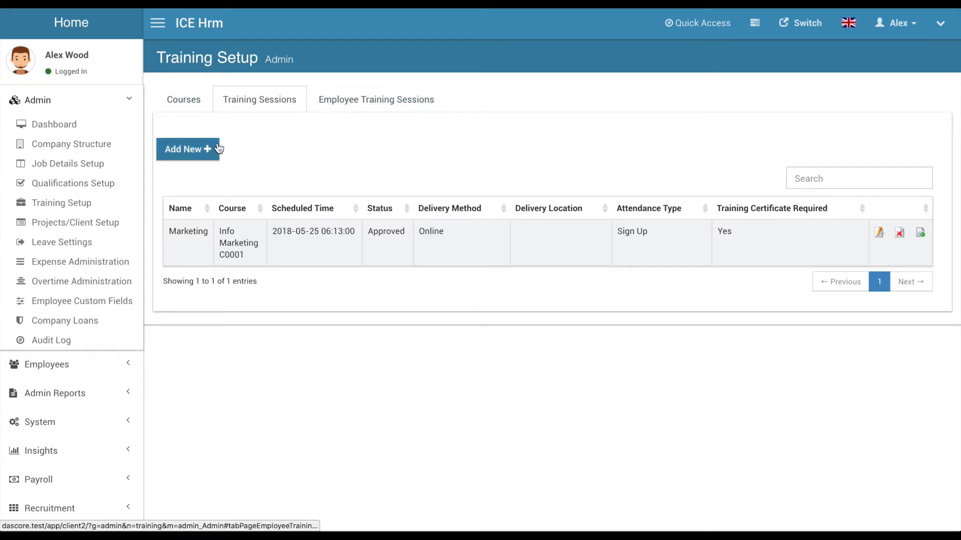
click(895, 22)
click(868, 170)
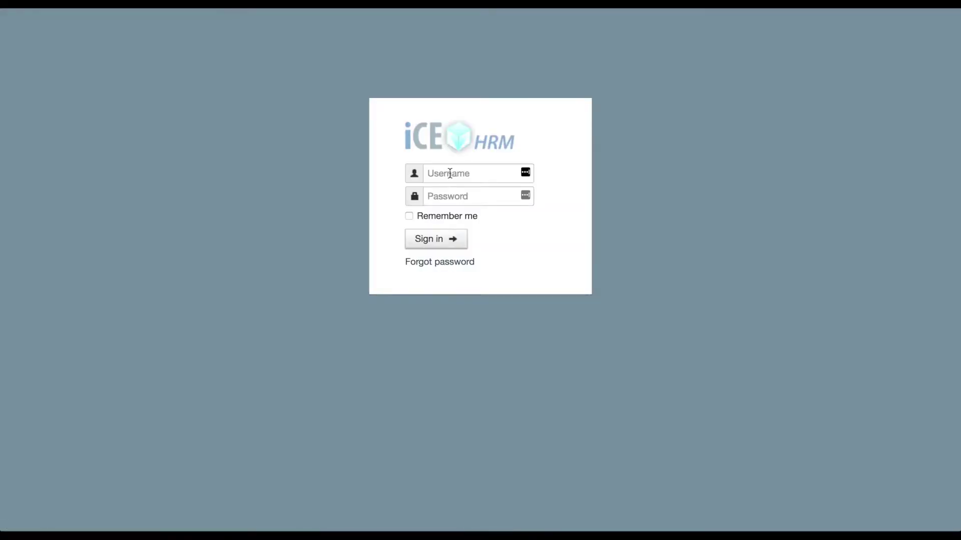
click(450, 173)
Log in with the employee's username and account password.
text(manager)
key(ctrl+a)
text(user1)
click(444, 196)
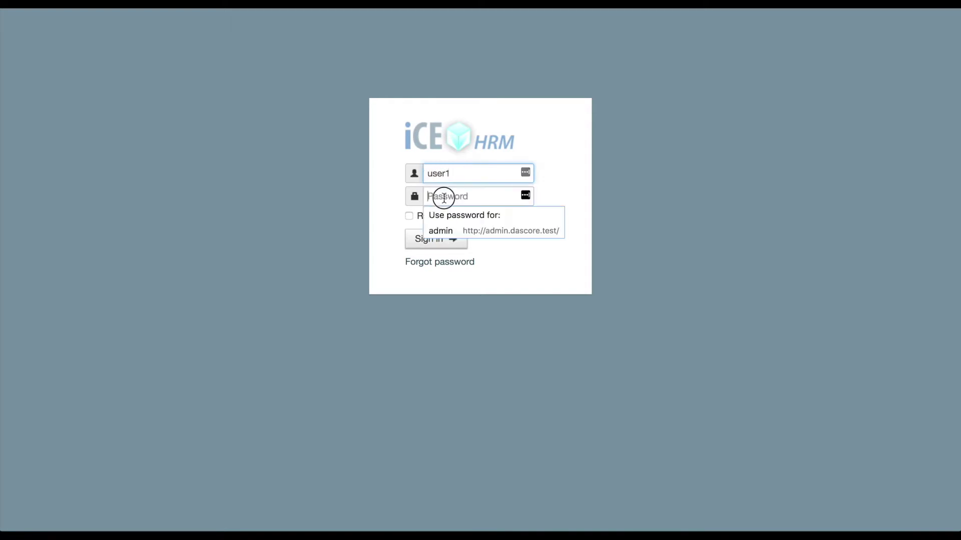
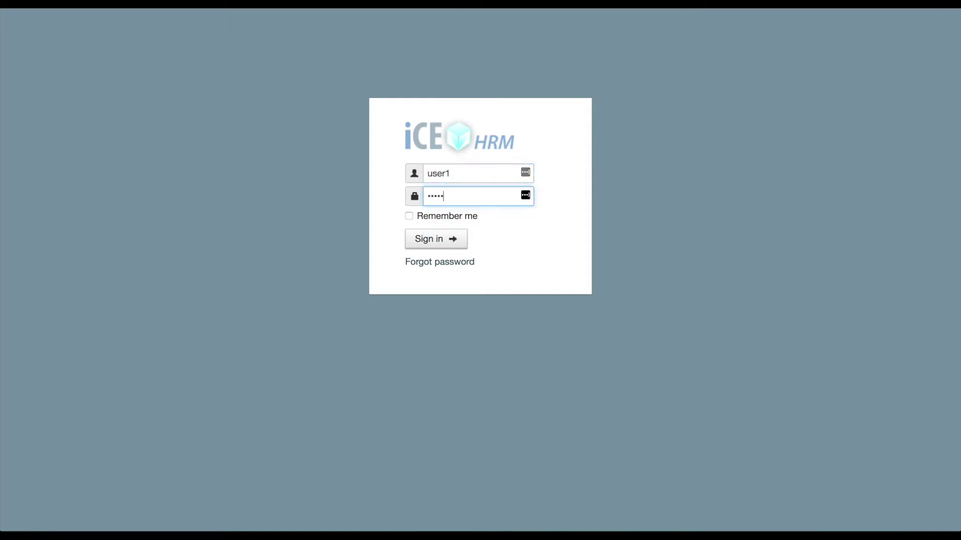
click(434, 237)
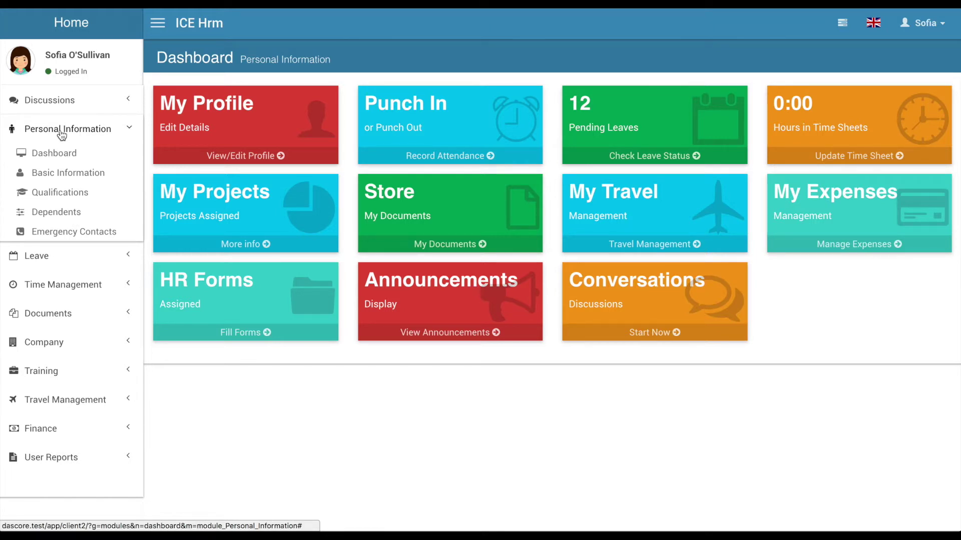
Go to the employee Training page and list All Training Sessions.
click(44, 400)
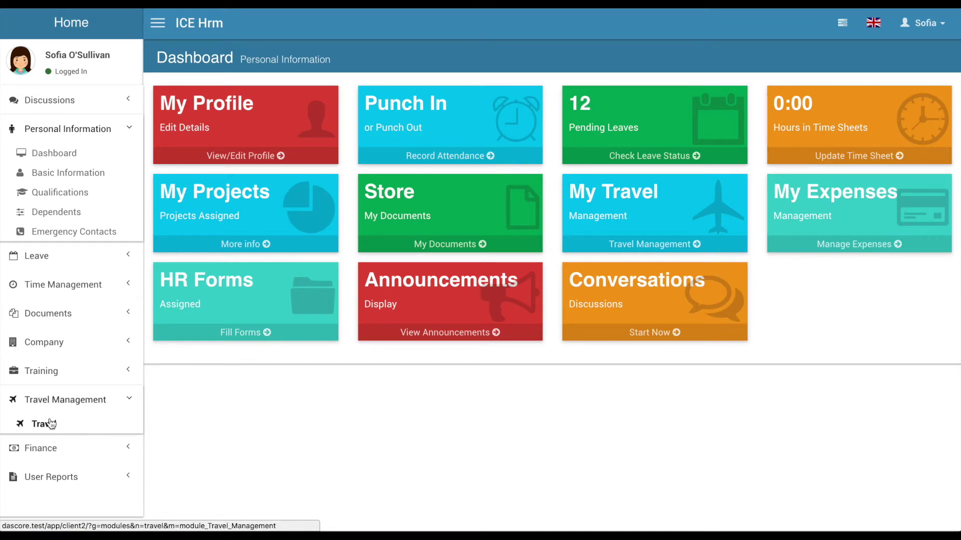
click(45, 373)
click(47, 395)
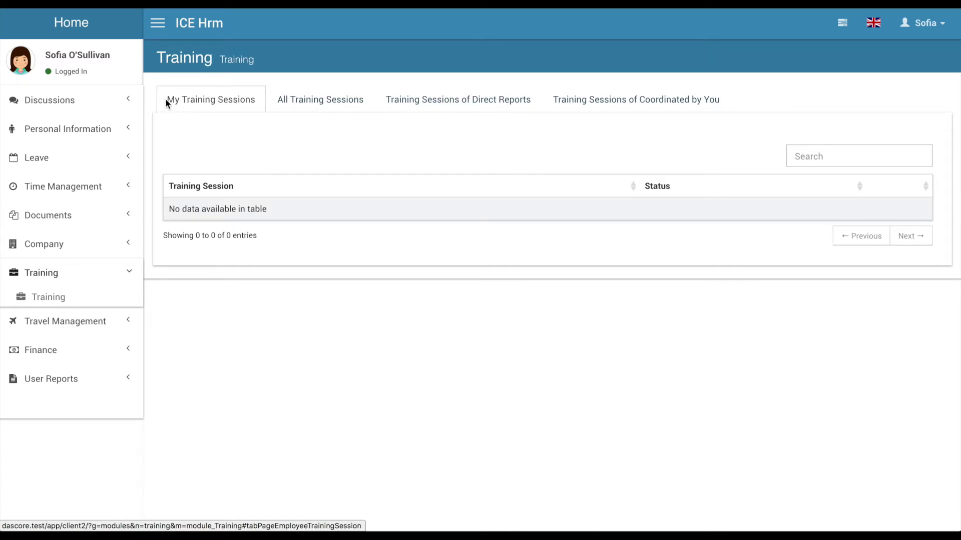
click(334, 99)
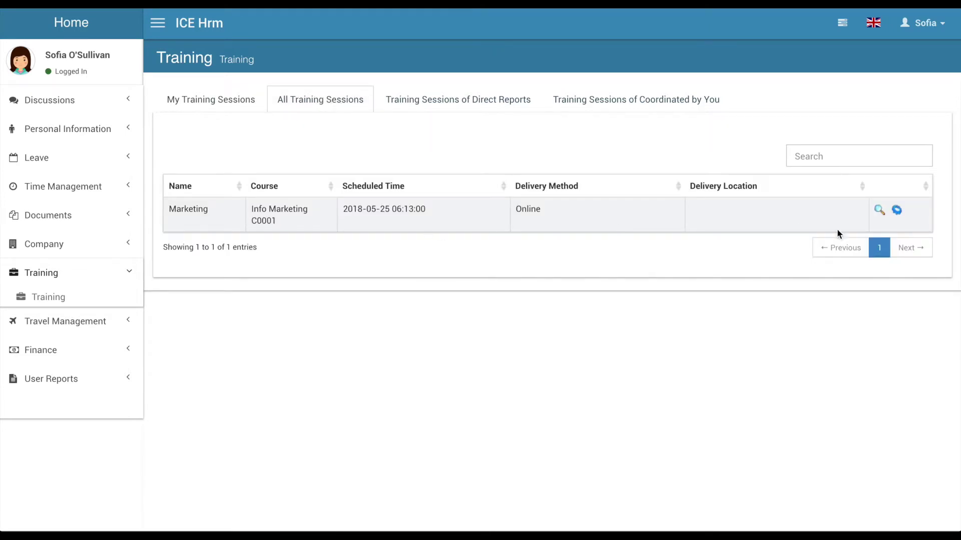
Review the Marketing session's details, then sign up for it and confirm with Yes.
click(879, 210)
scroll(479, 210, down, 3)
scroll(478, 202, up, 3)
click(660, 41)
click(898, 211)
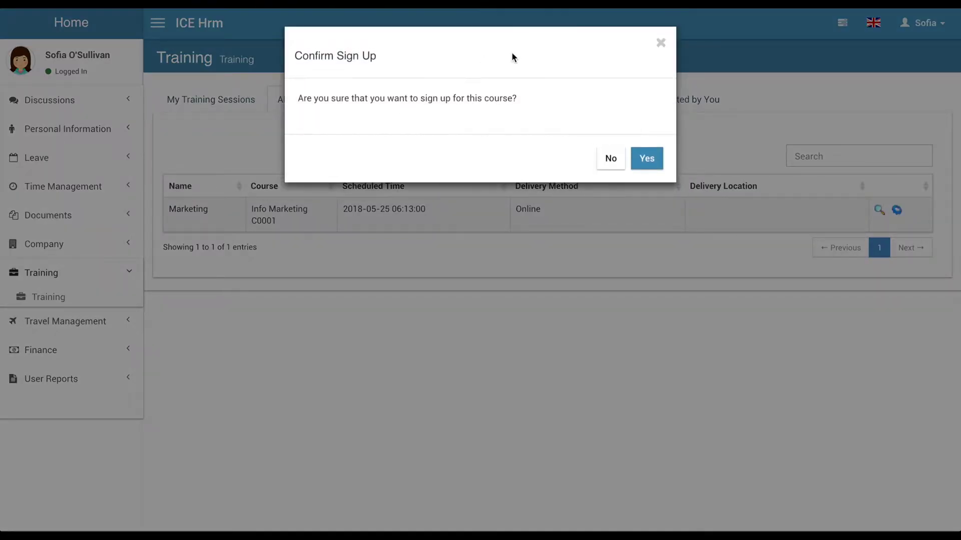
click(647, 158)
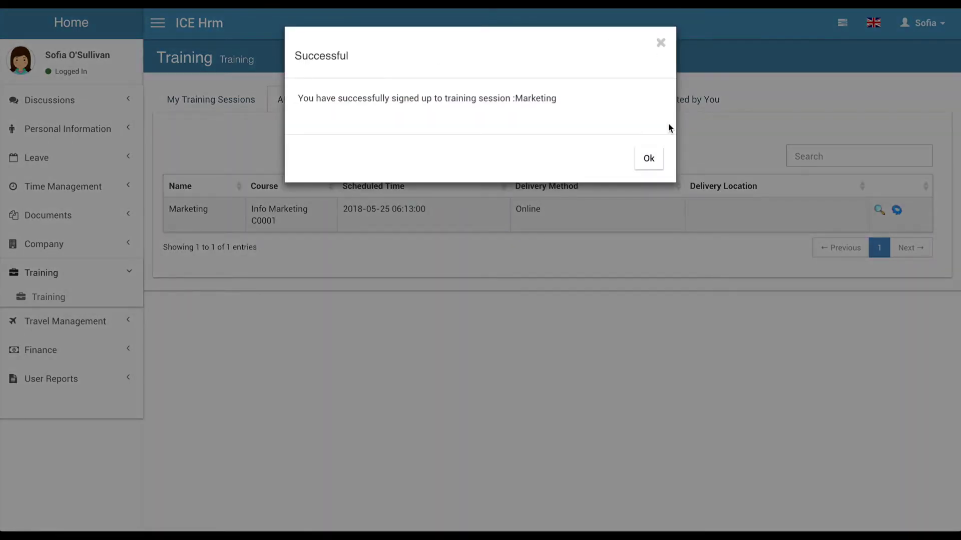
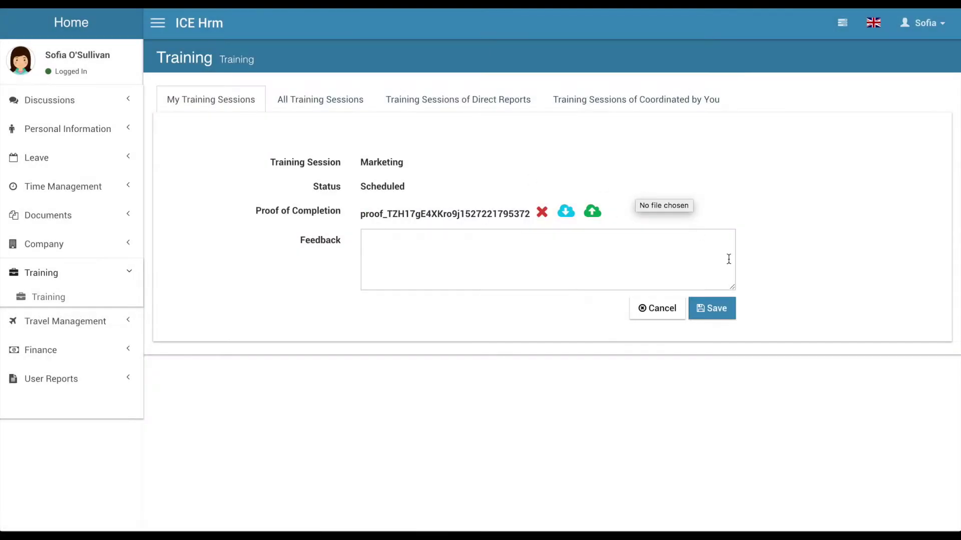
Save the completion proof, mark the Marketing session Attended, and sign out.
click(719, 312)
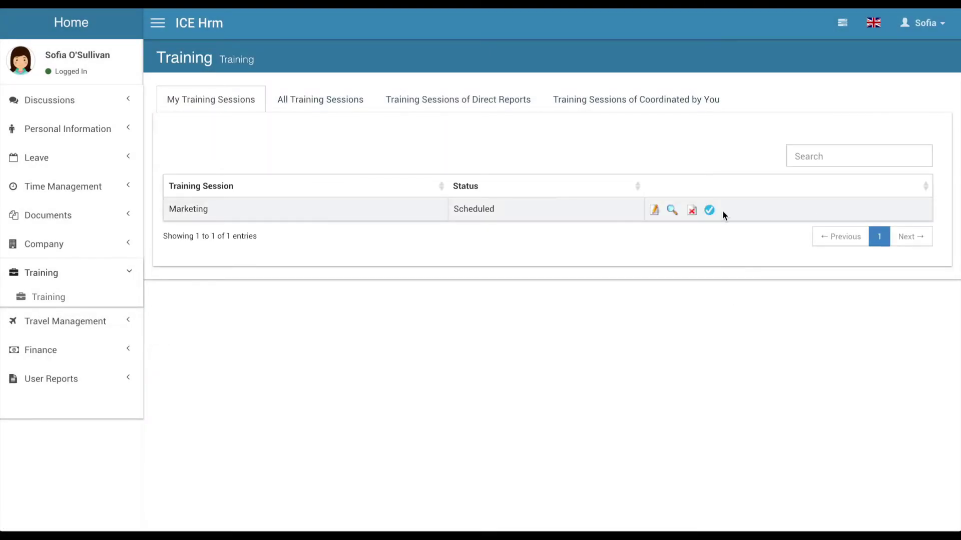
click(710, 211)
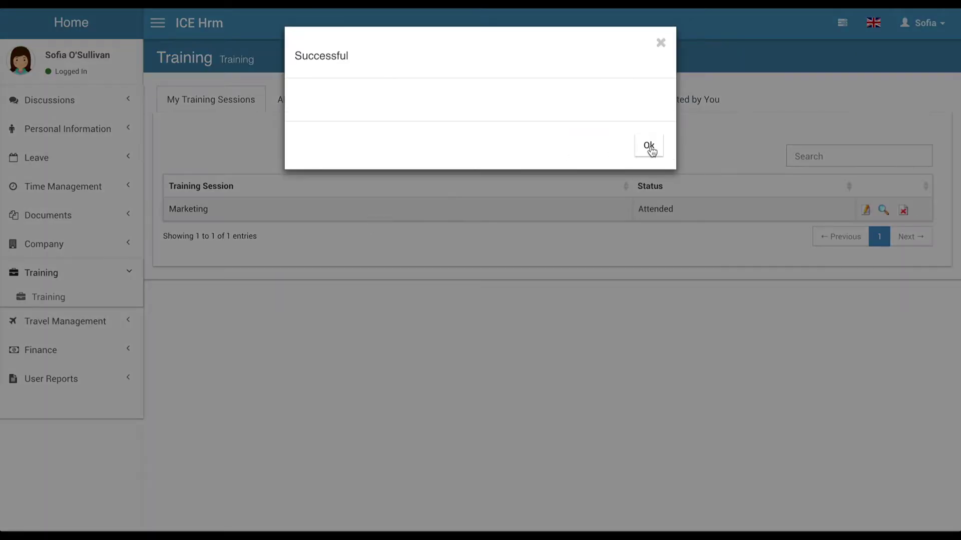
click(649, 147)
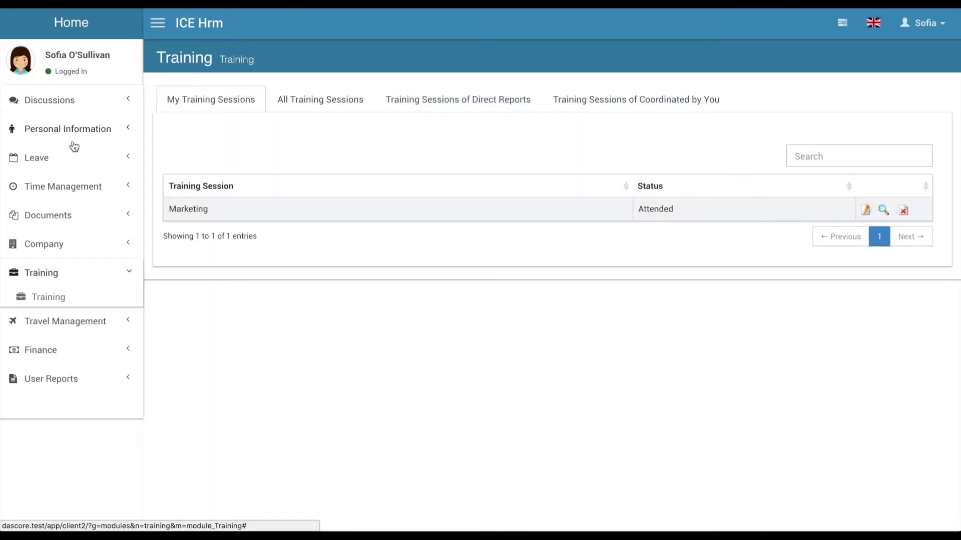
click(925, 23)
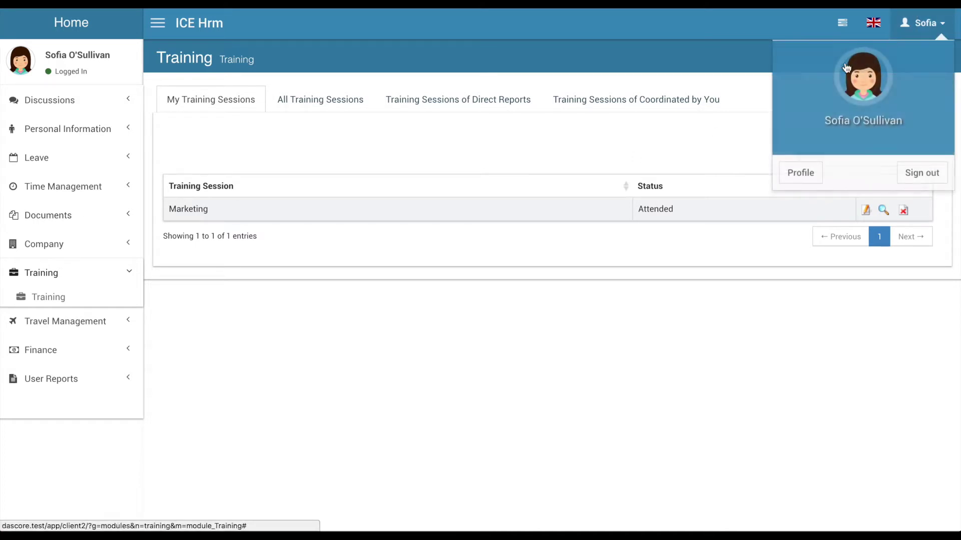
click(927, 176)
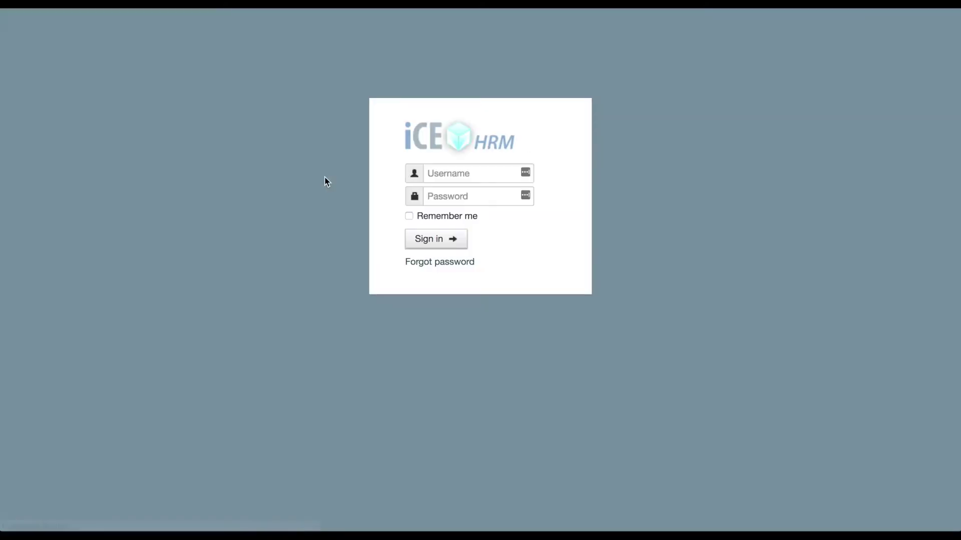
Log in with username 'manager' and the account password.
click(462, 172)
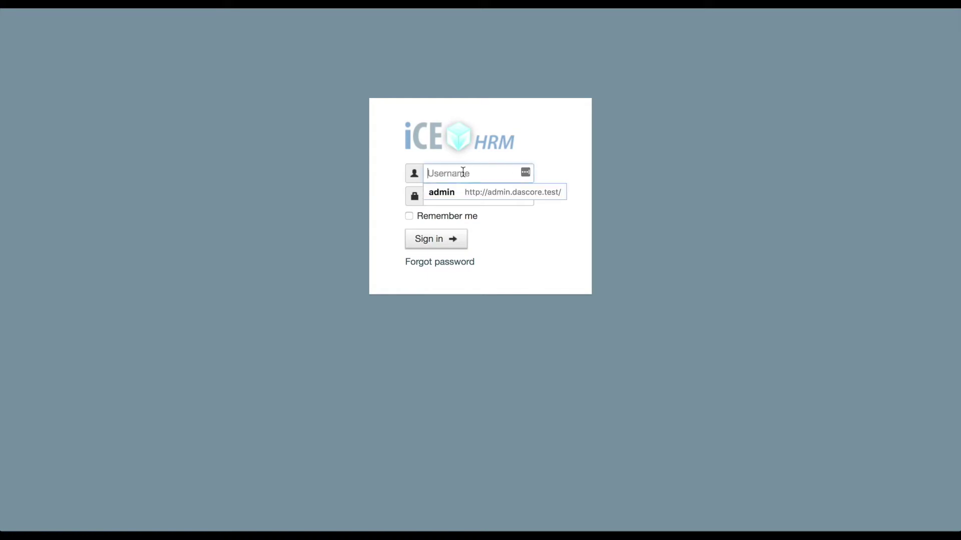
text(adm)
key(BackSpace)
key(BackSpace)
key(BackSpace)
key(BackSpace)
key(BackSpace)
text(manager)
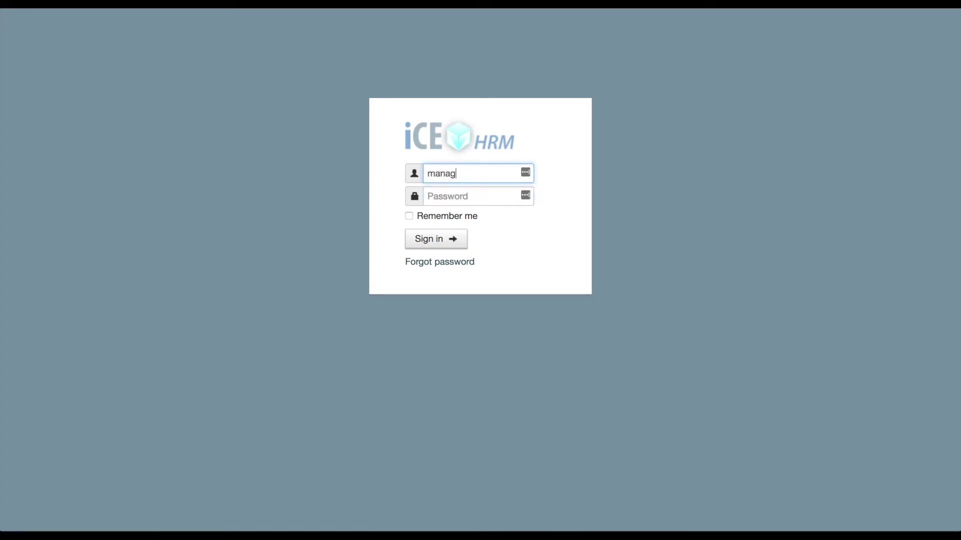
click(448, 199)
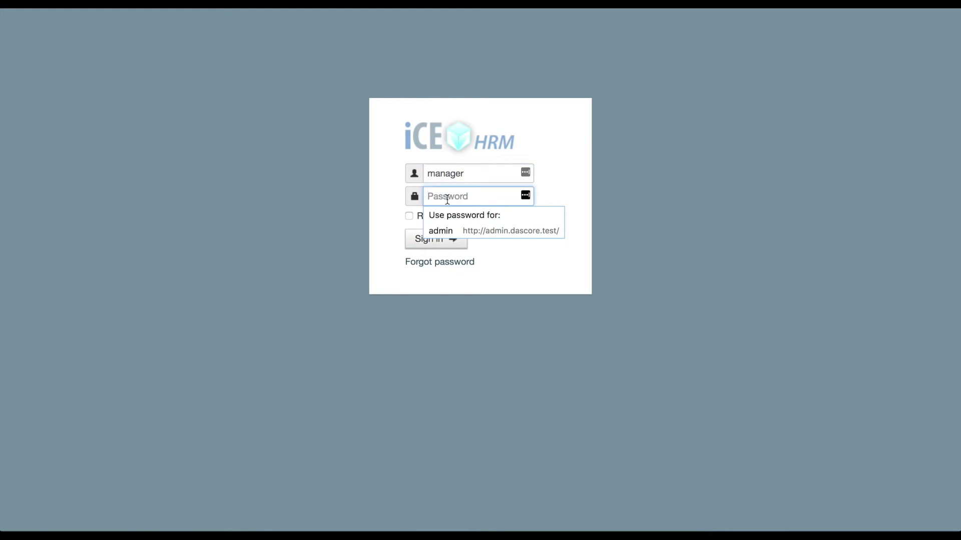
text(demouserpwd)
click(451, 234)
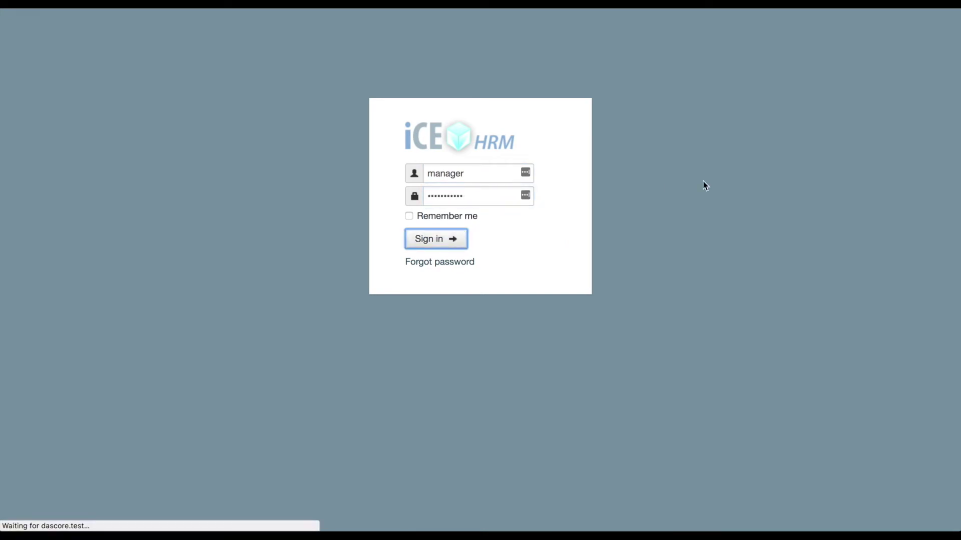
Open Training > Training from the sidebar, return Home, and reopen it.
scroll(41, 424, down, 2)
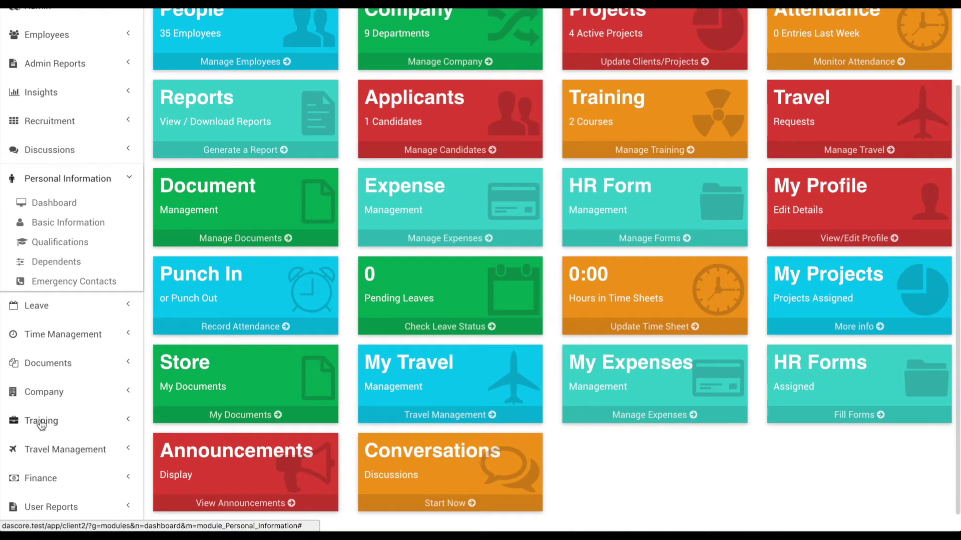
click(41, 424)
click(48, 443)
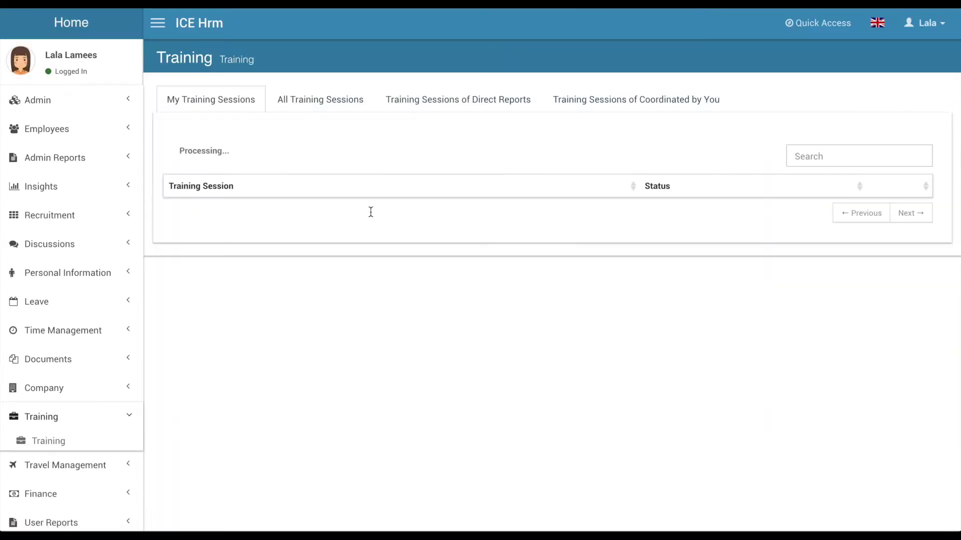
click(66, 34)
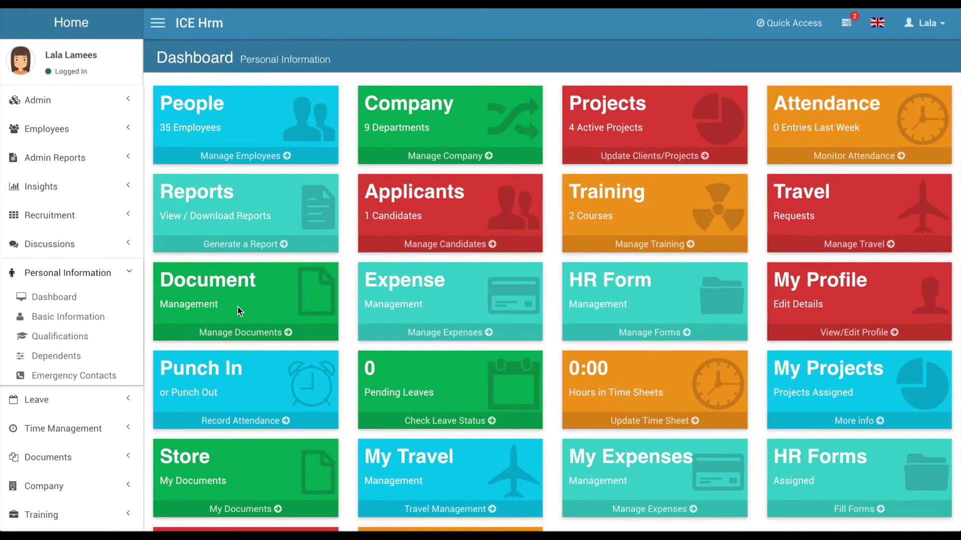
scroll(64, 441, down, 2)
click(100, 403)
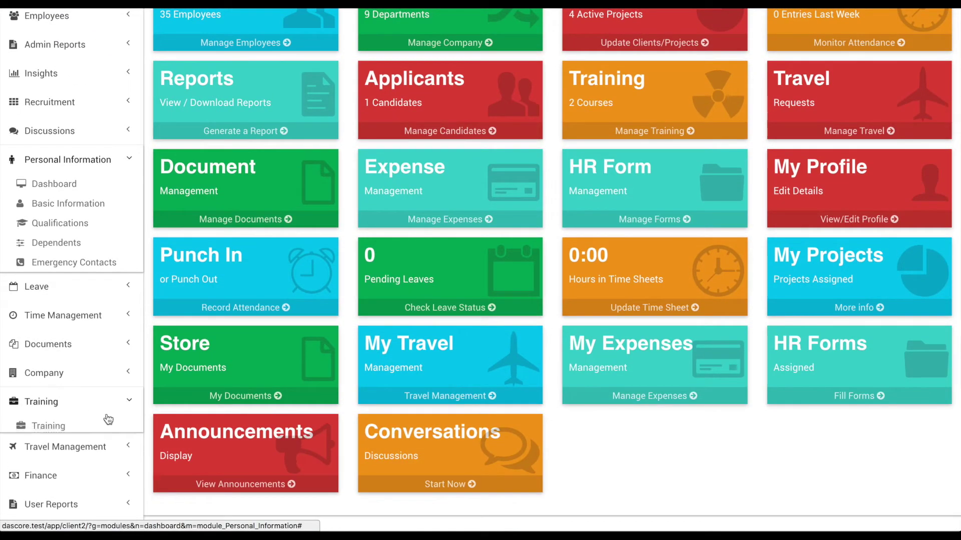
click(108, 422)
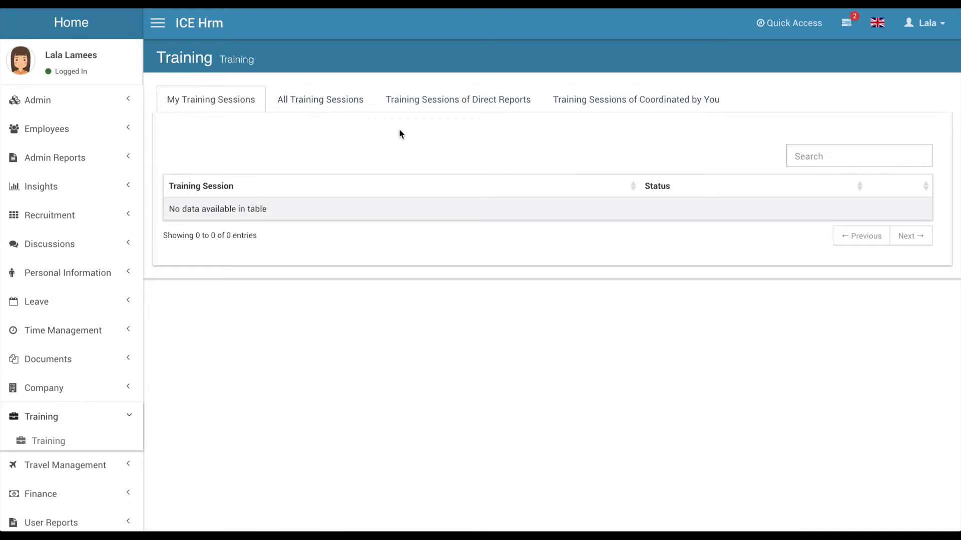
Inspect the direct report's Marketing training session details without changing anything.
click(473, 100)
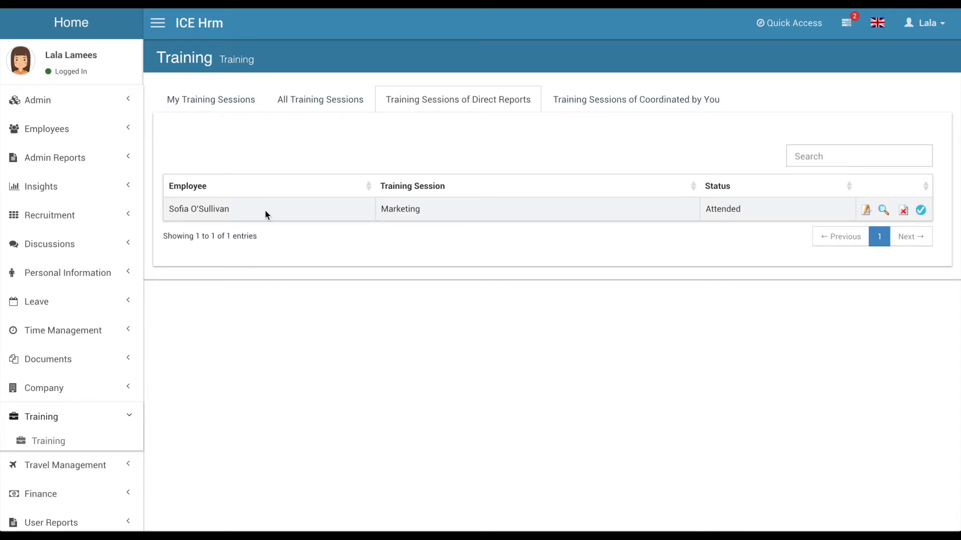
click(883, 210)
scroll(470, 238, down, 2)
scroll(482, 230, up, 3)
click(662, 37)
click(865, 210)
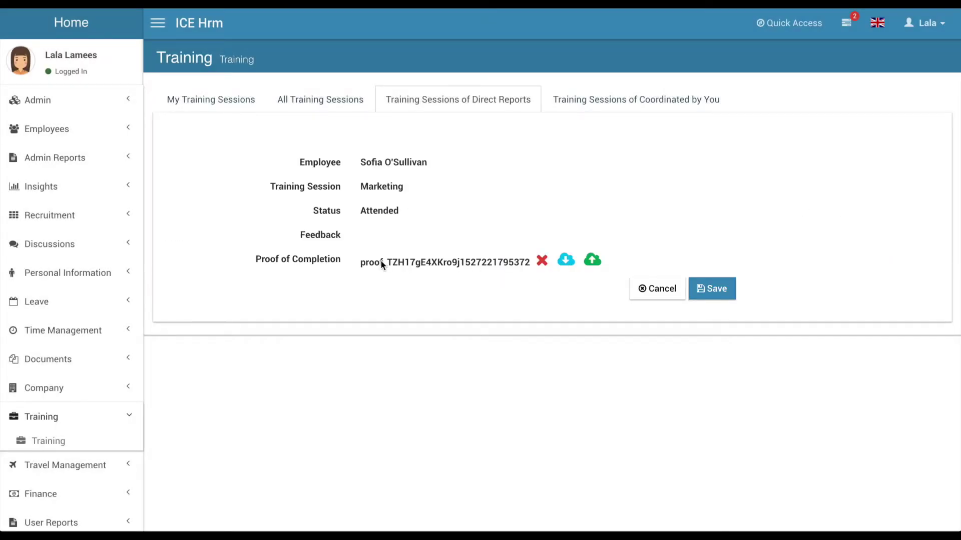
click(660, 289)
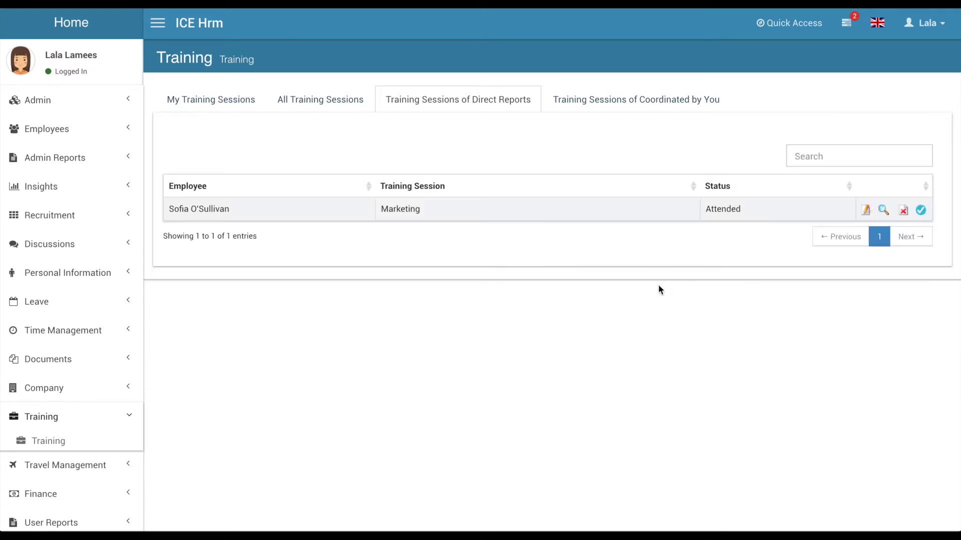
Approve the Marketing session as Completed and check the training status notification.
click(921, 210)
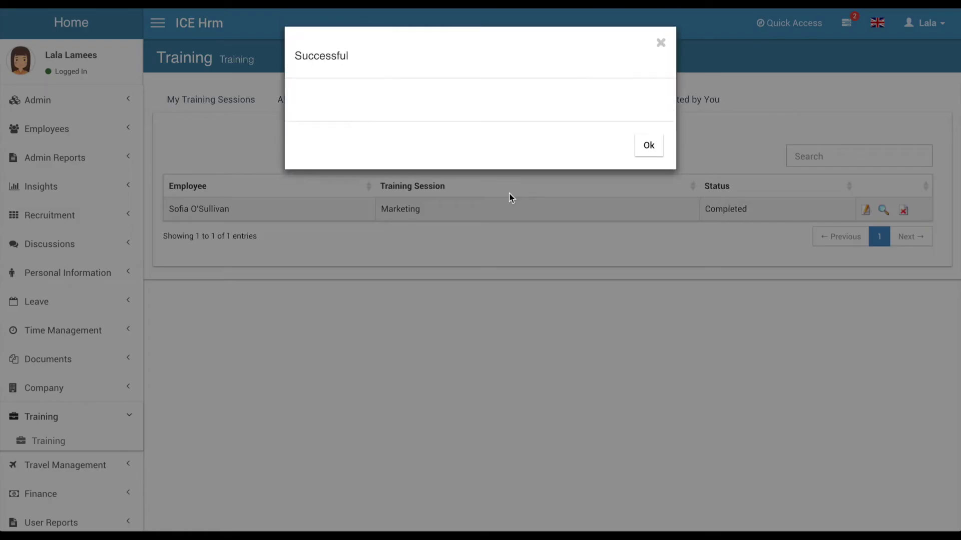
click(648, 146)
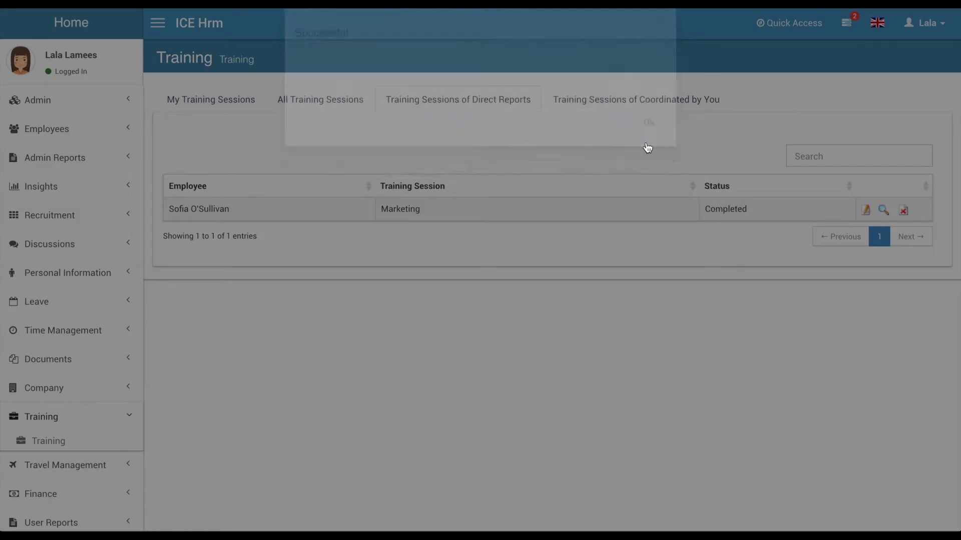
click(865, 210)
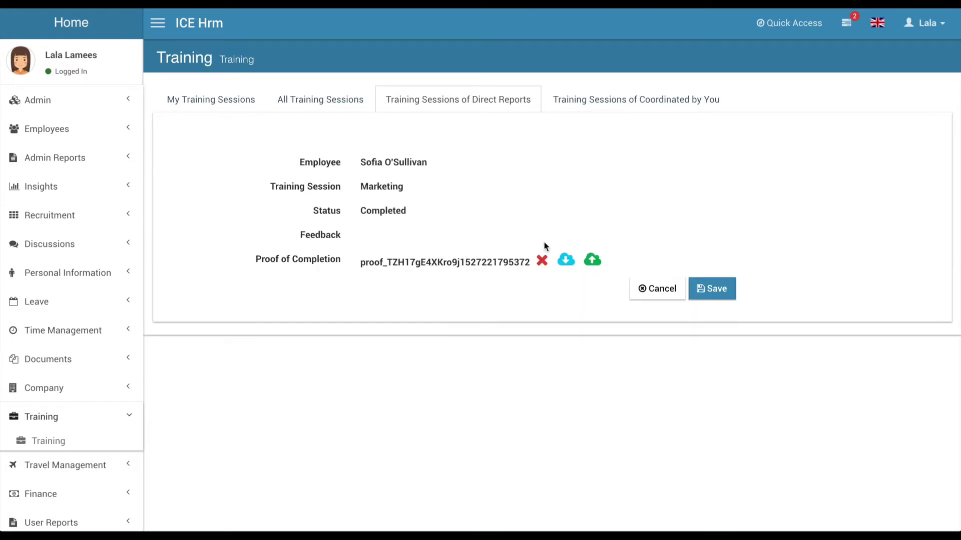
click(659, 288)
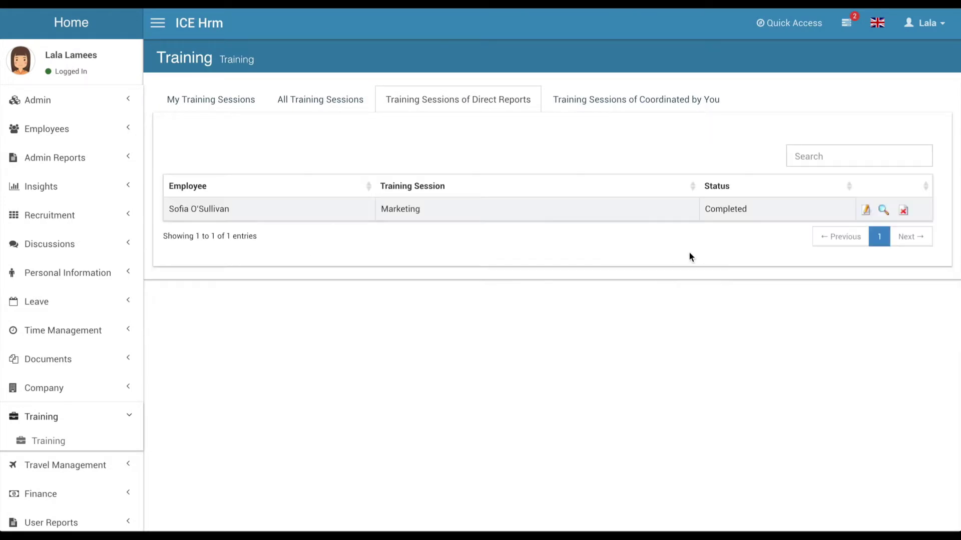
click(846, 22)
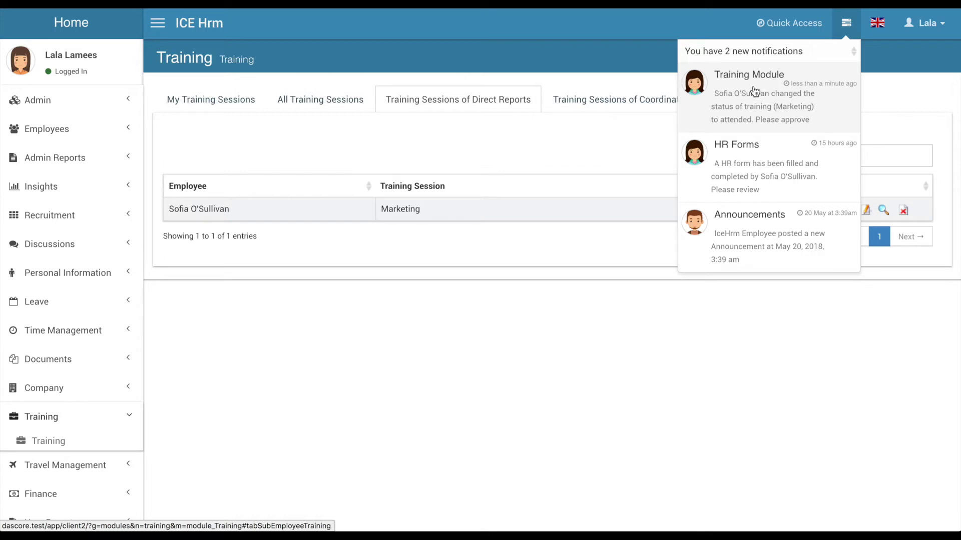
click(755, 95)
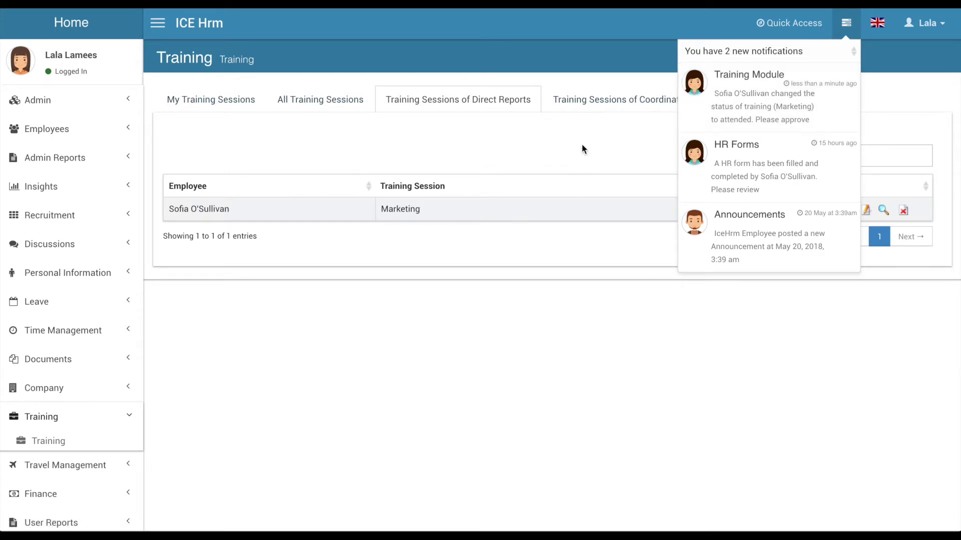
Sign out of the manager account and log in as admin.
click(935, 23)
click(939, 172)
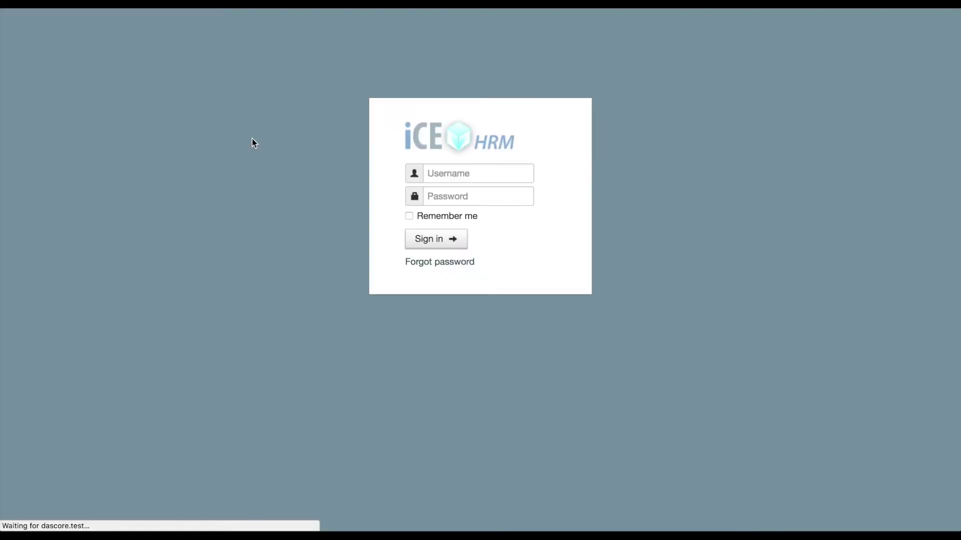
click(450, 171)
text(admin)
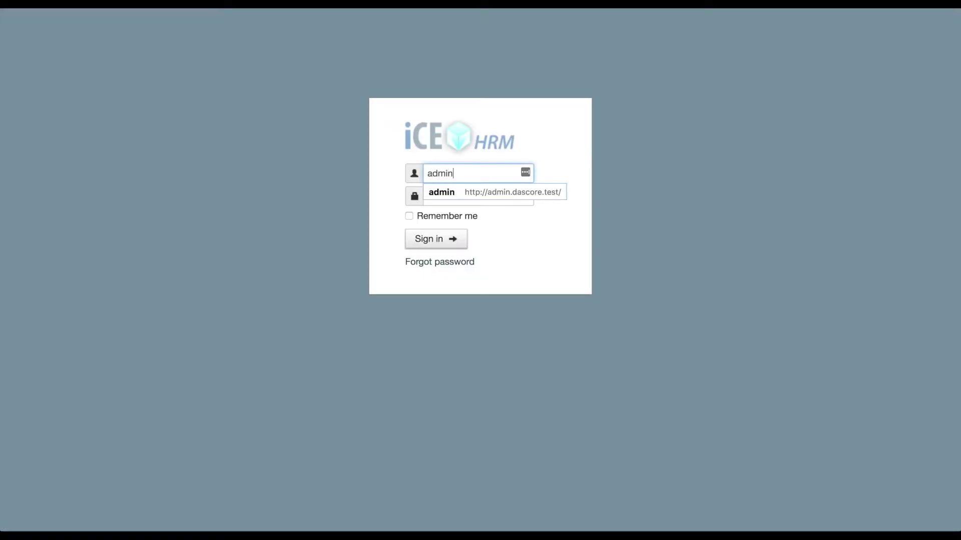
key(Tab)
text(ad)
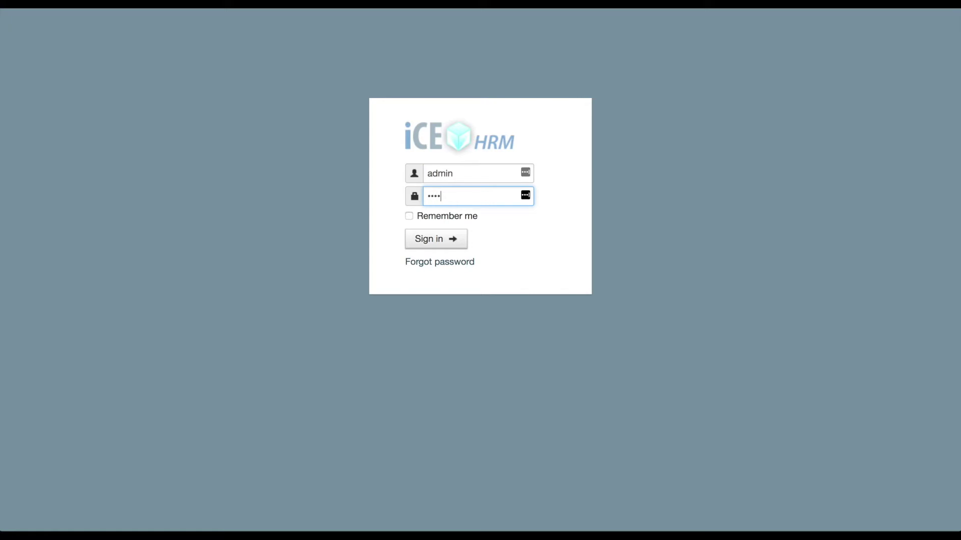
text(d)
click(436, 239)
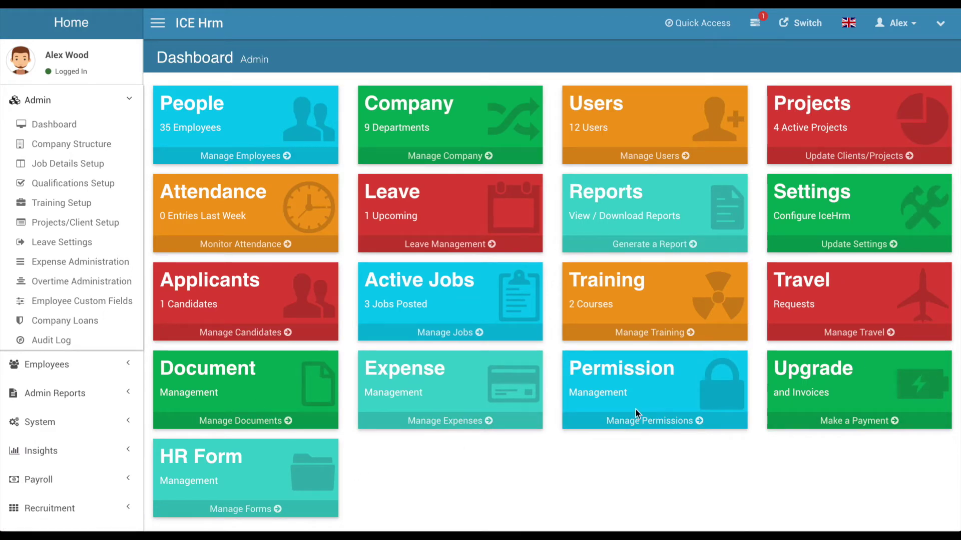
Open Training Setup's Employee Training Sessions list and glance at notifications.
click(648, 332)
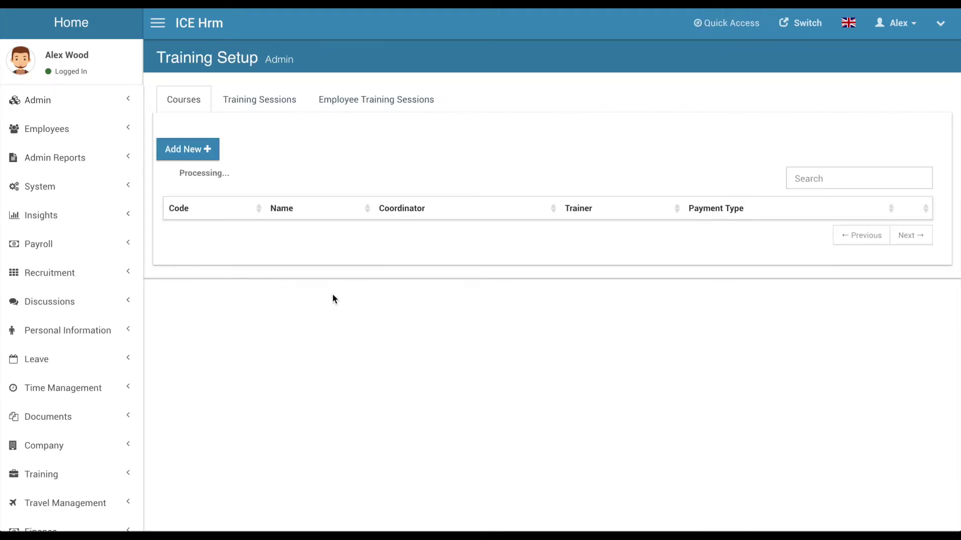
click(369, 100)
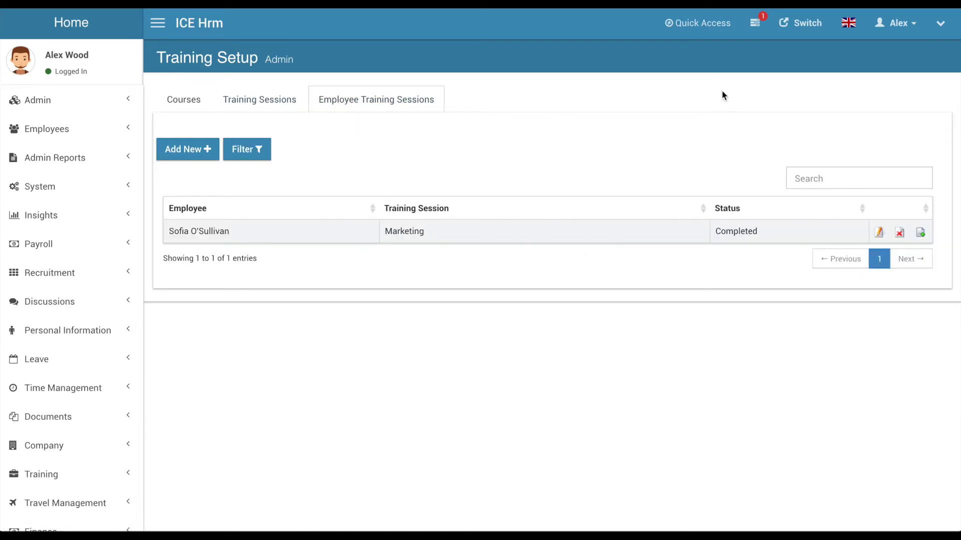
click(755, 23)
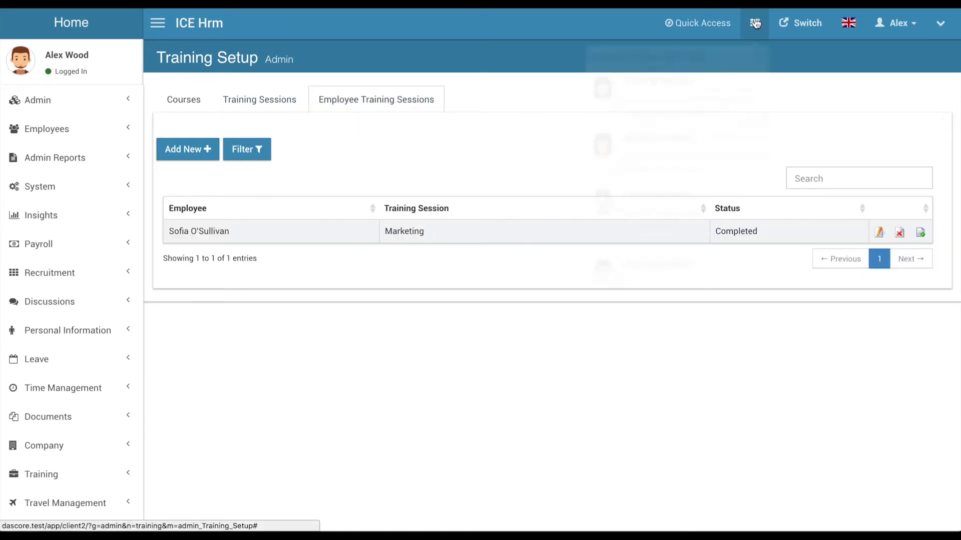
click(453, 140)
click(31, 99)
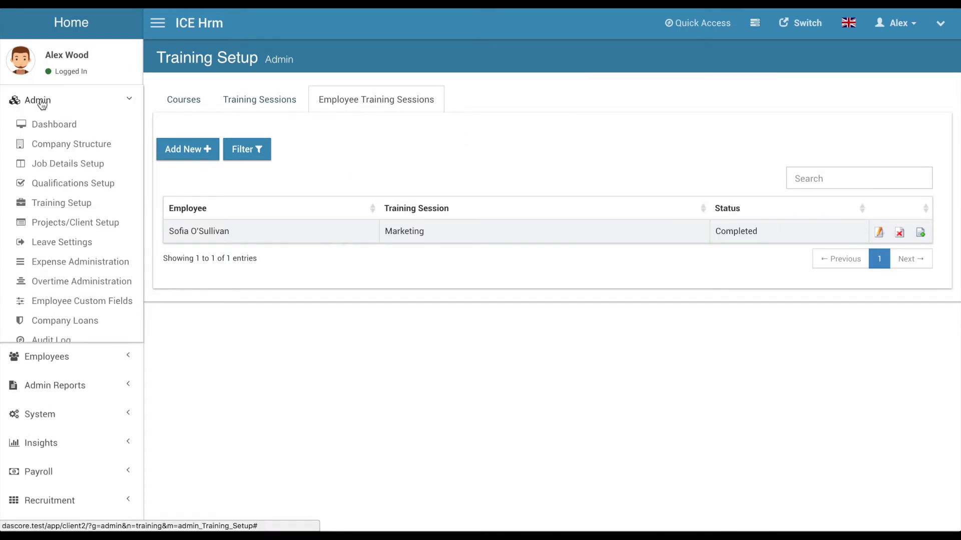
Browse Projects/Client Setup tabs, peeking at Project 1, then go to Leave Settings.
click(81, 224)
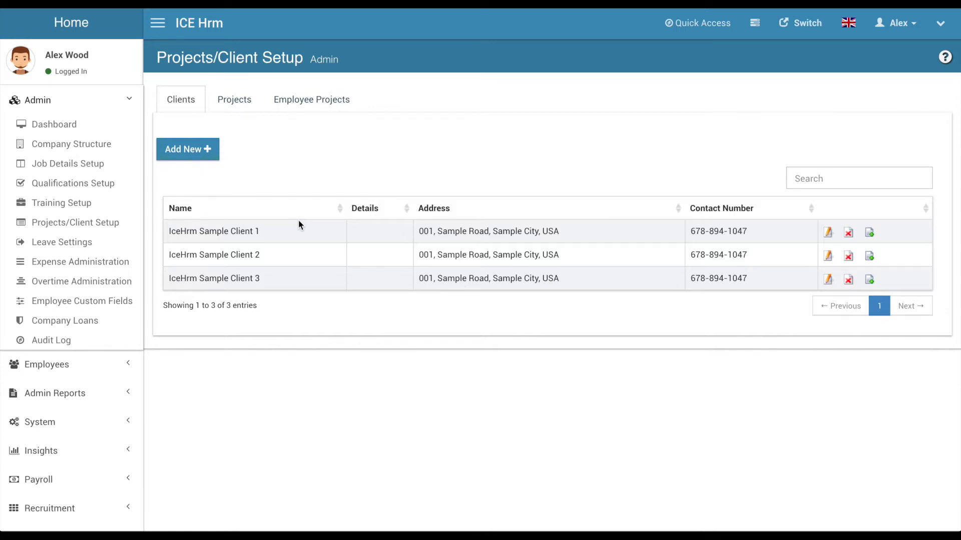
click(242, 101)
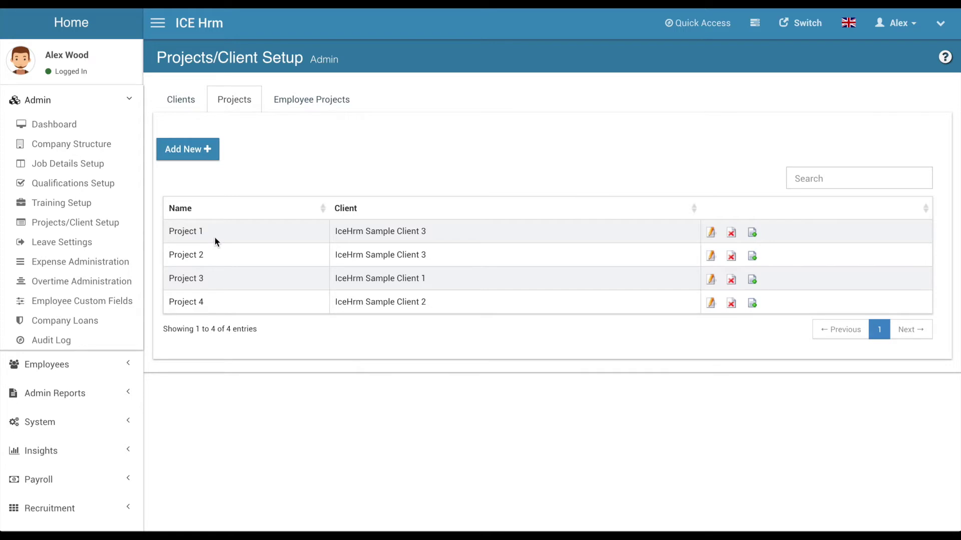
click(711, 232)
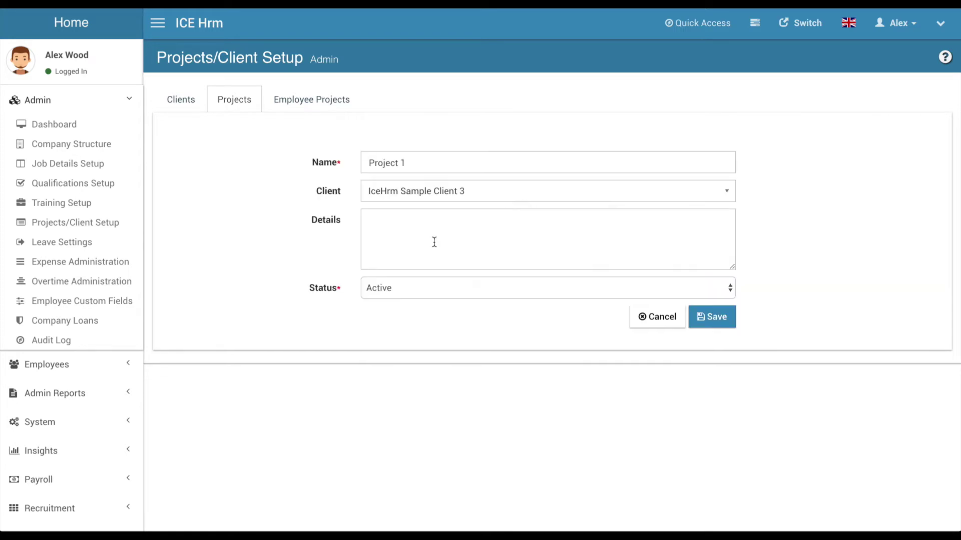
click(660, 317)
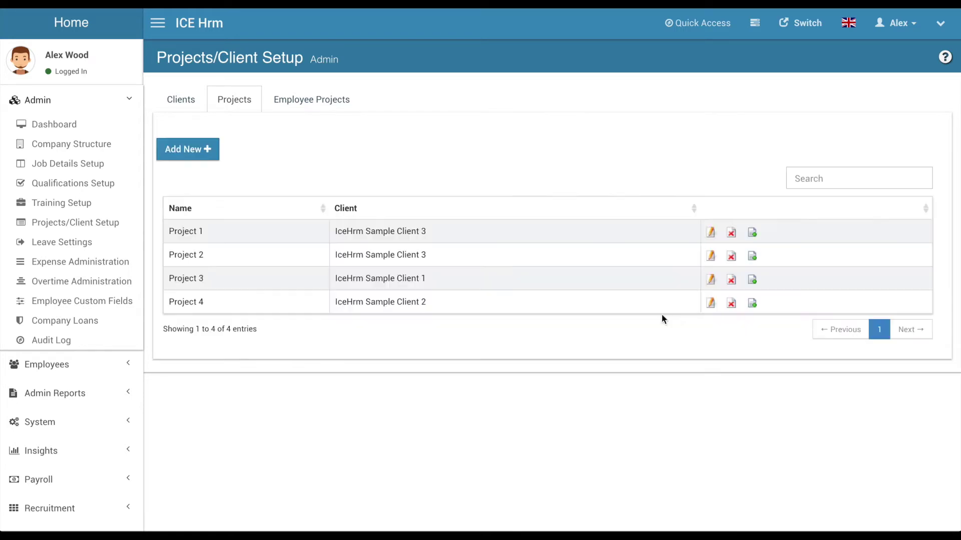
click(323, 102)
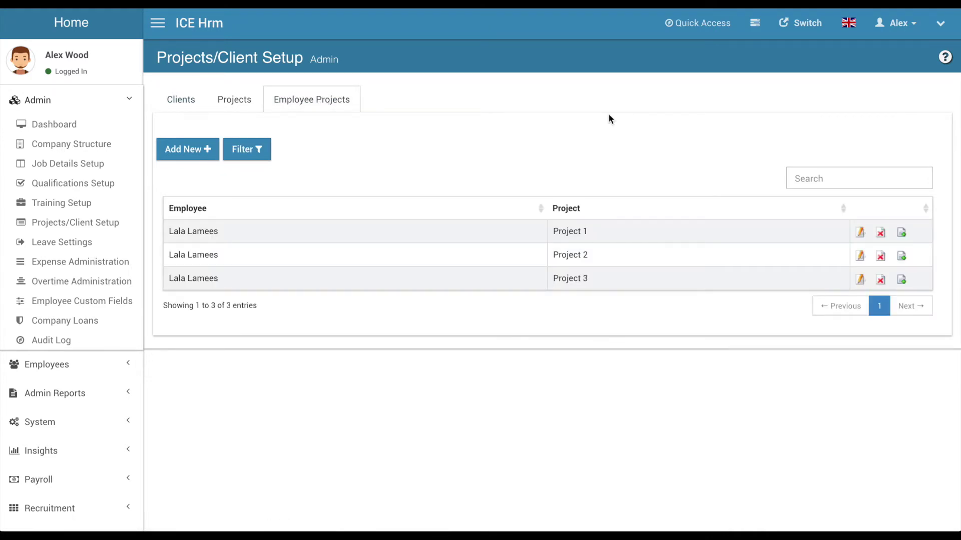
click(187, 101)
click(303, 101)
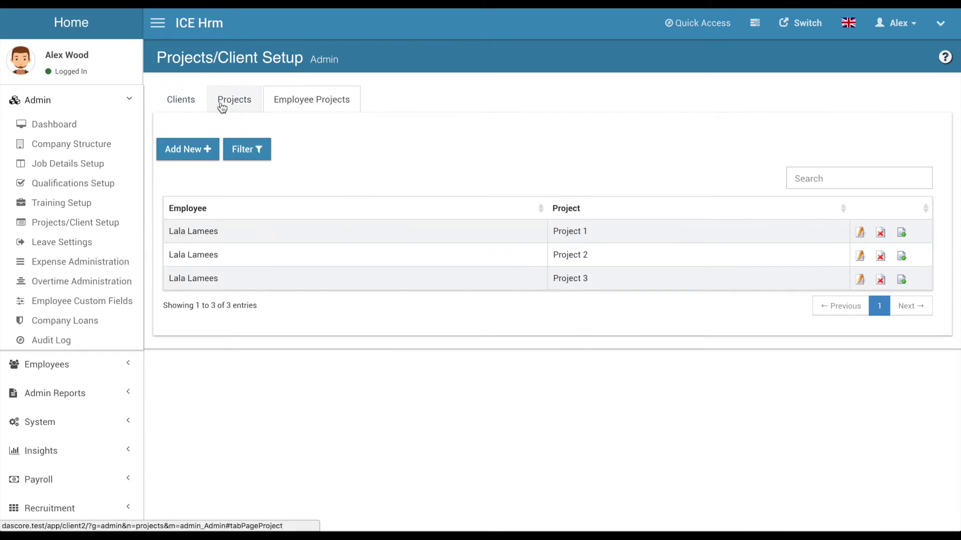
click(57, 243)
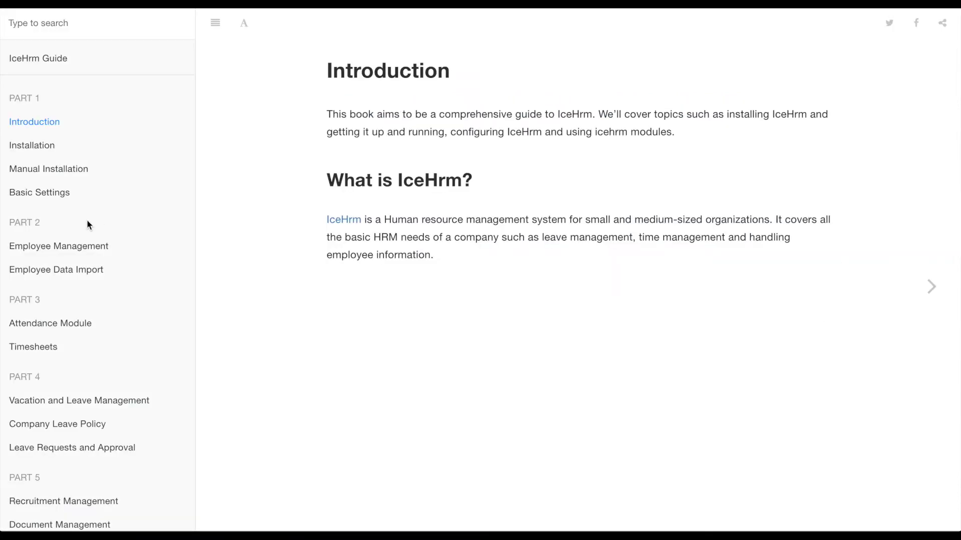
Read through the guide's Company Leave Policy chapter from top to bottom.
scroll(88, 225, down, 3)
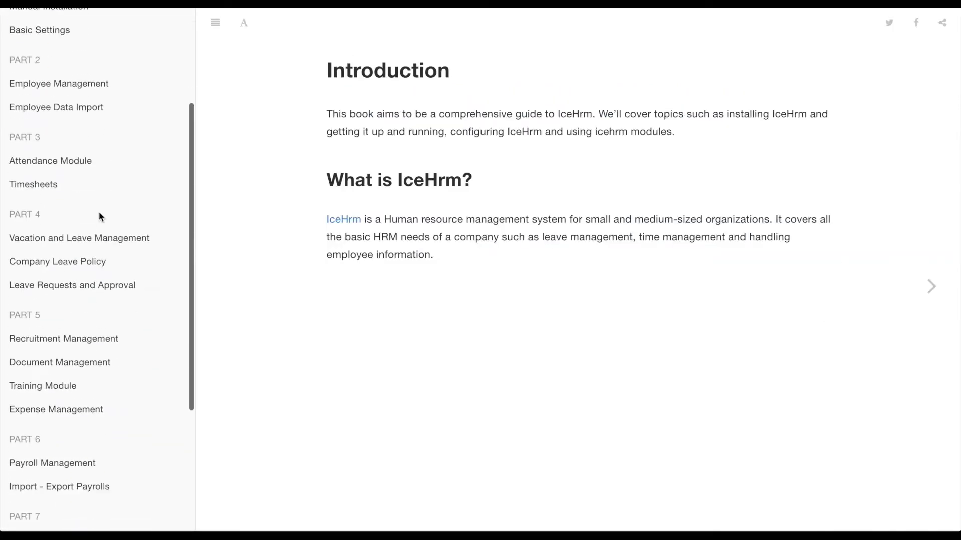
click(72, 262)
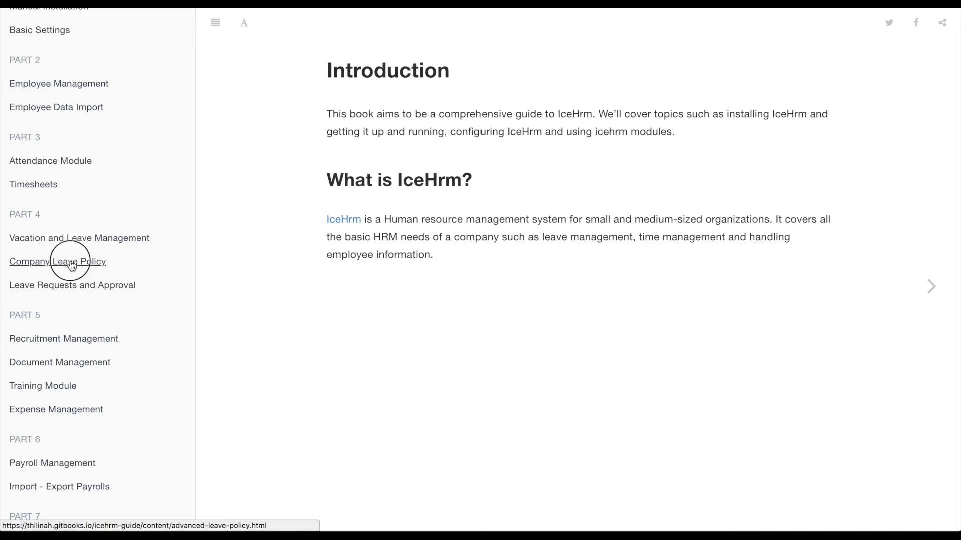
scroll(366, 230, down, 8)
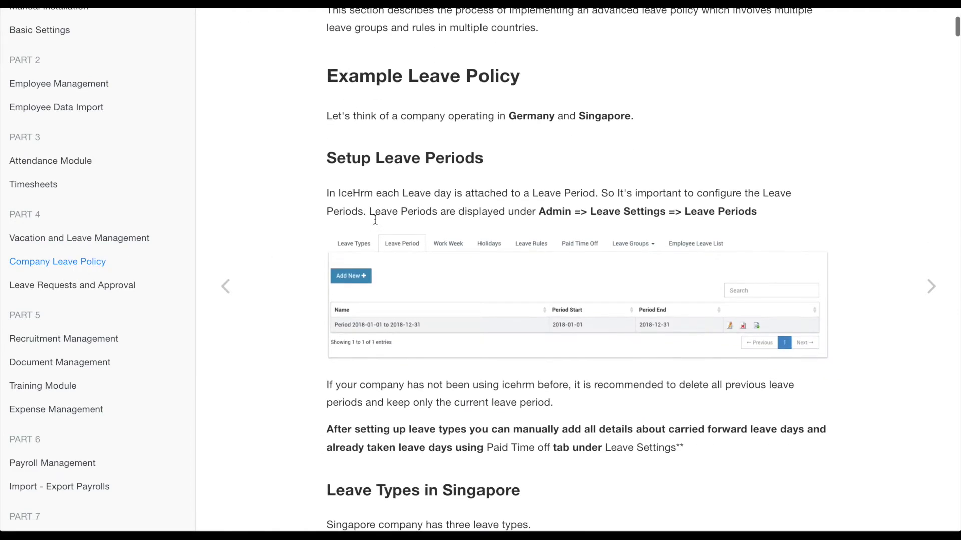
scroll(375, 219, down, 4)
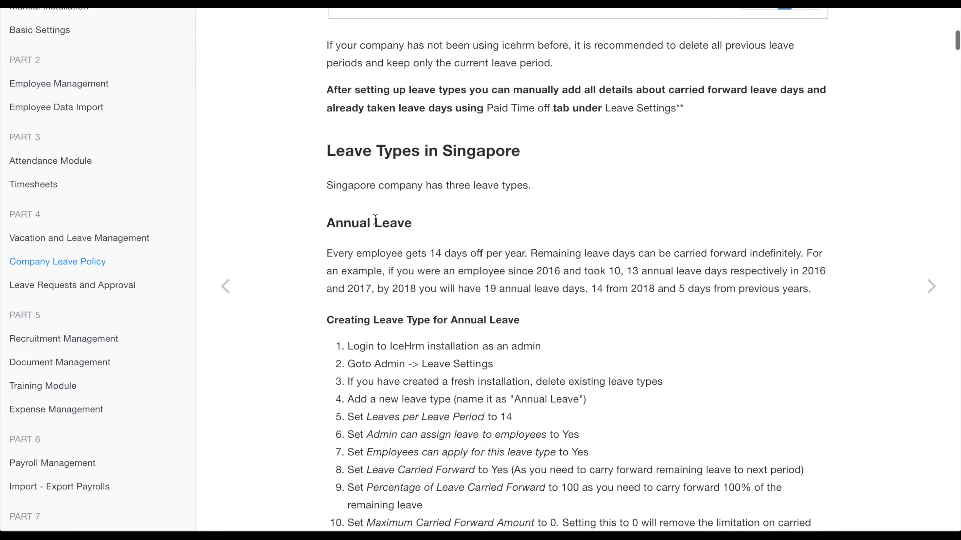
scroll(375, 219, down, 4)
scroll(375, 219, down, 6)
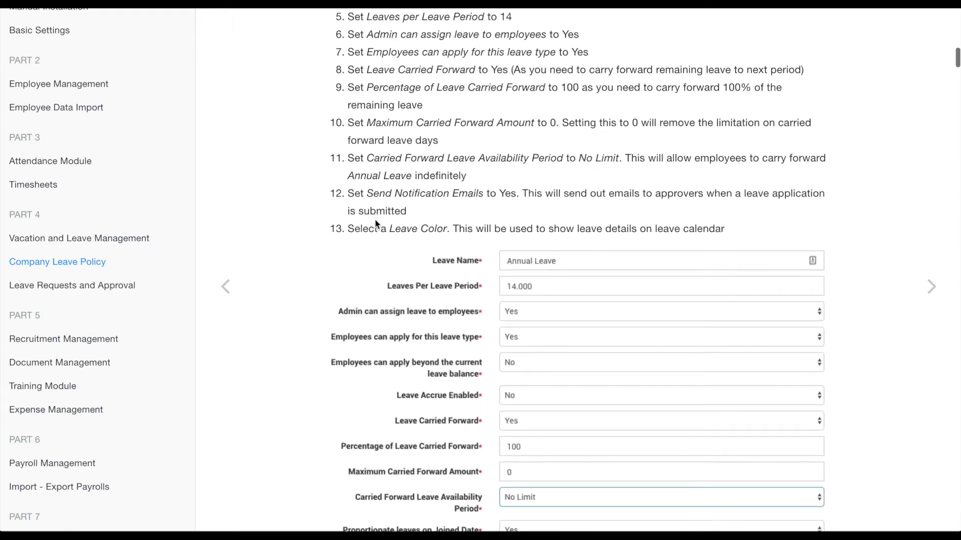
scroll(375, 219, up, 12)
scroll(375, 220, down, 20)
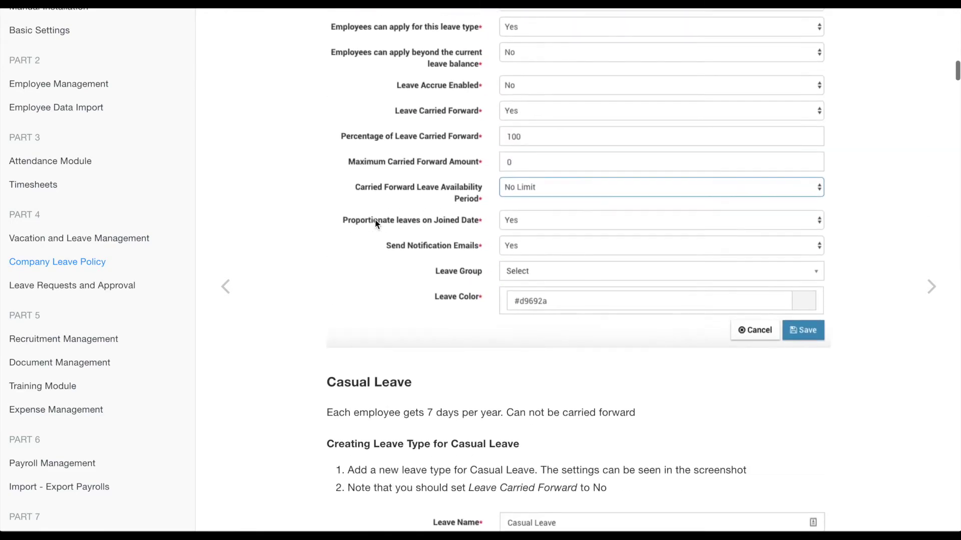
scroll(376, 224, down, 20)
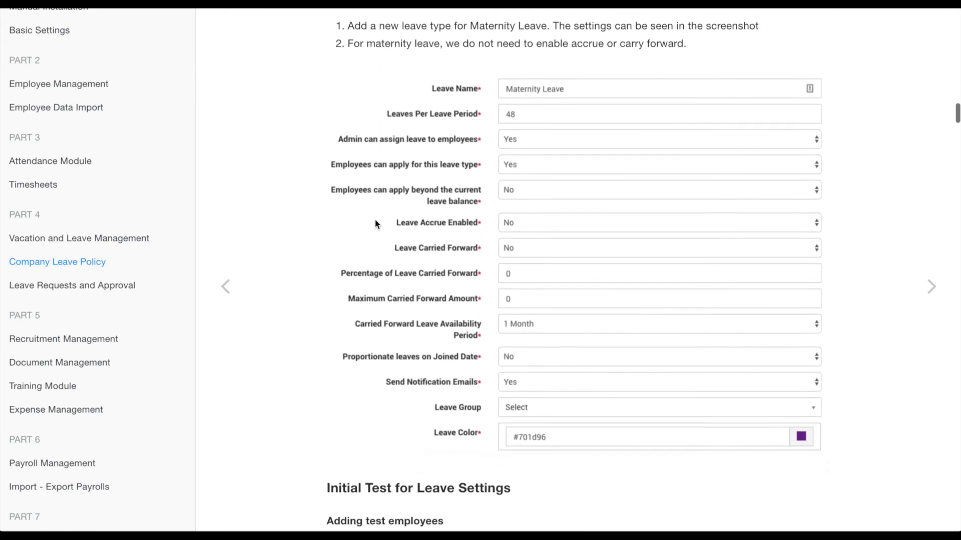
scroll(376, 223, down, 20)
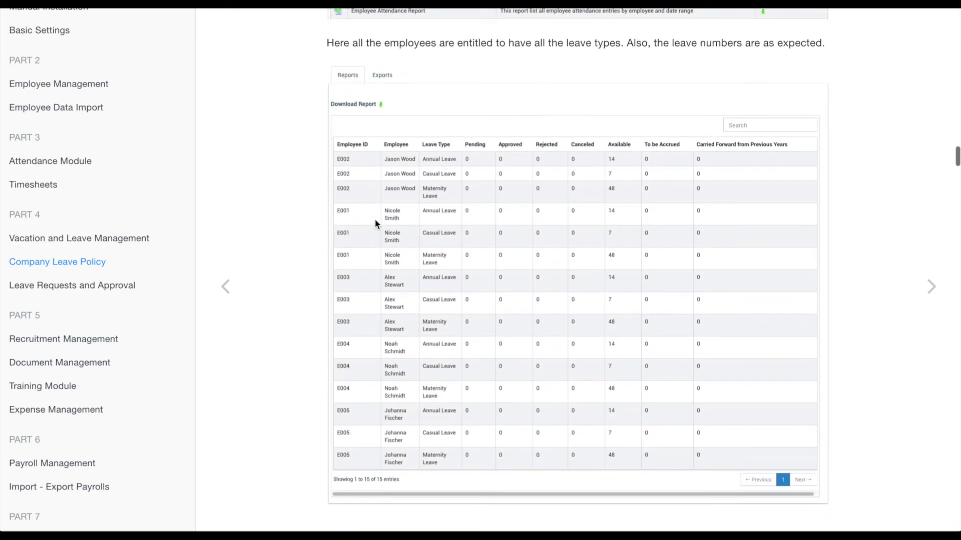
scroll(376, 223, down, 20)
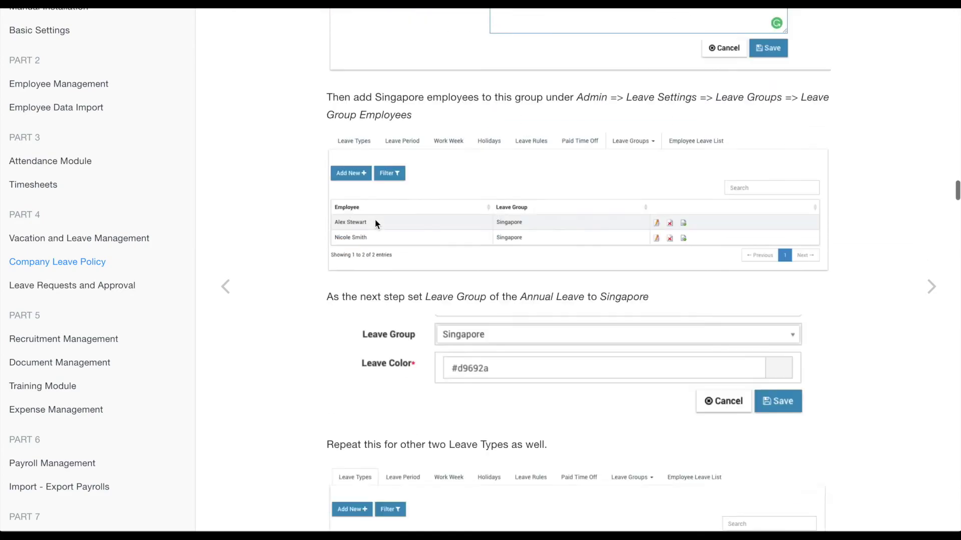
scroll(375, 222, down, 10)
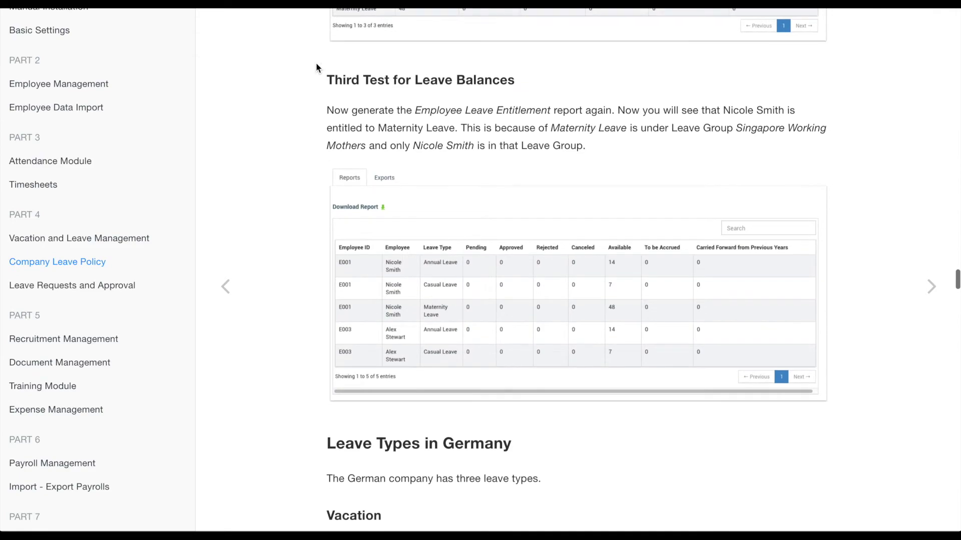
scroll(500, 280, down, 20)
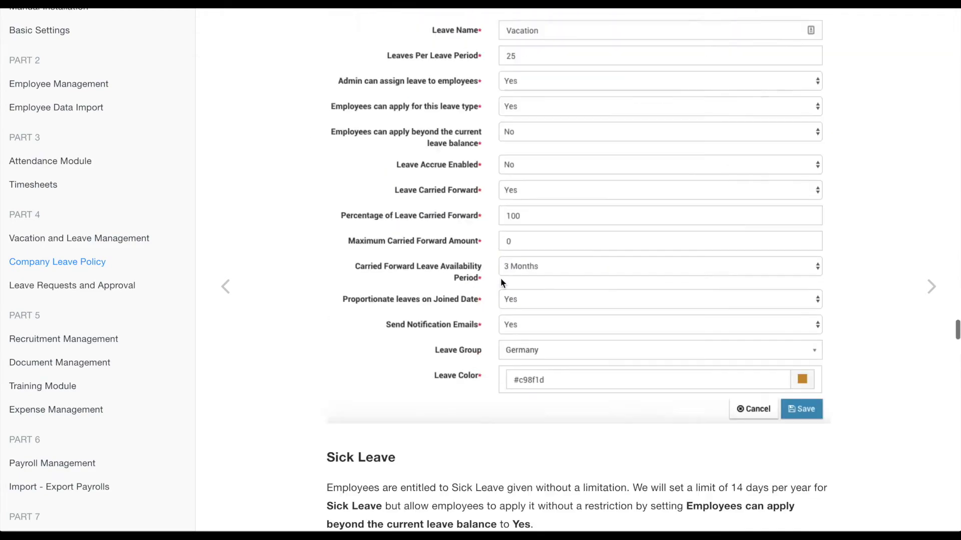
scroll(501, 278, down, 8)
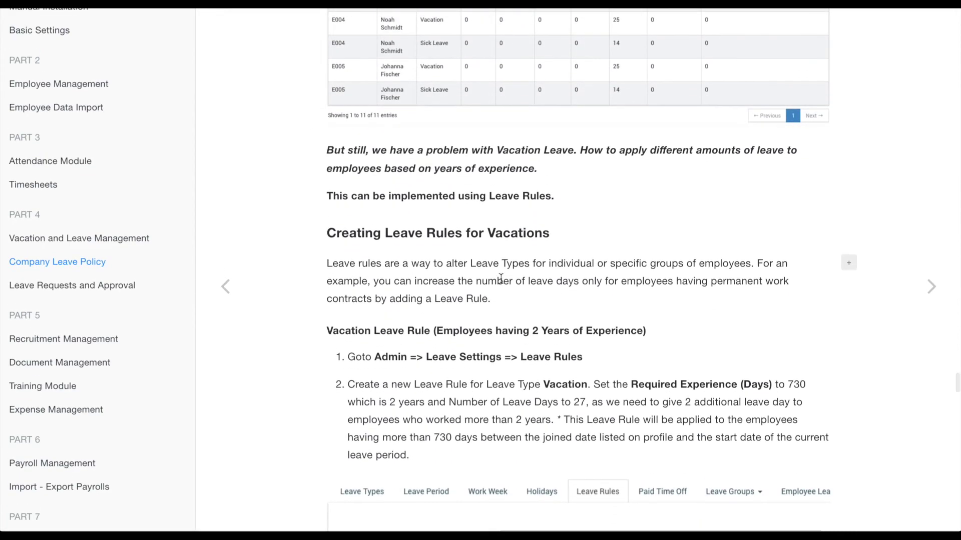
scroll(500, 268, up, 20)
scroll(497, 264, up, 20)
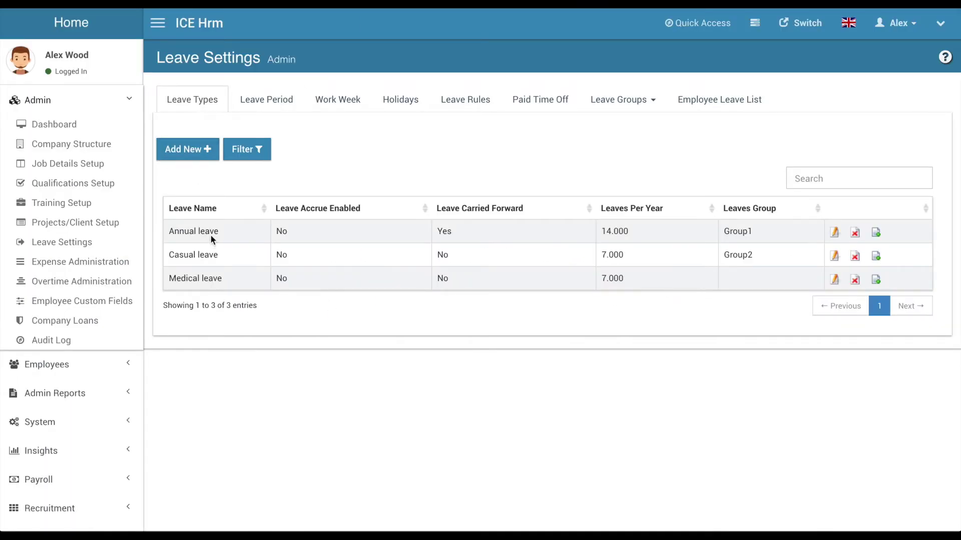
Look at the Leave Period and Leave Types tabs, then show the Work Week schedule.
click(275, 103)
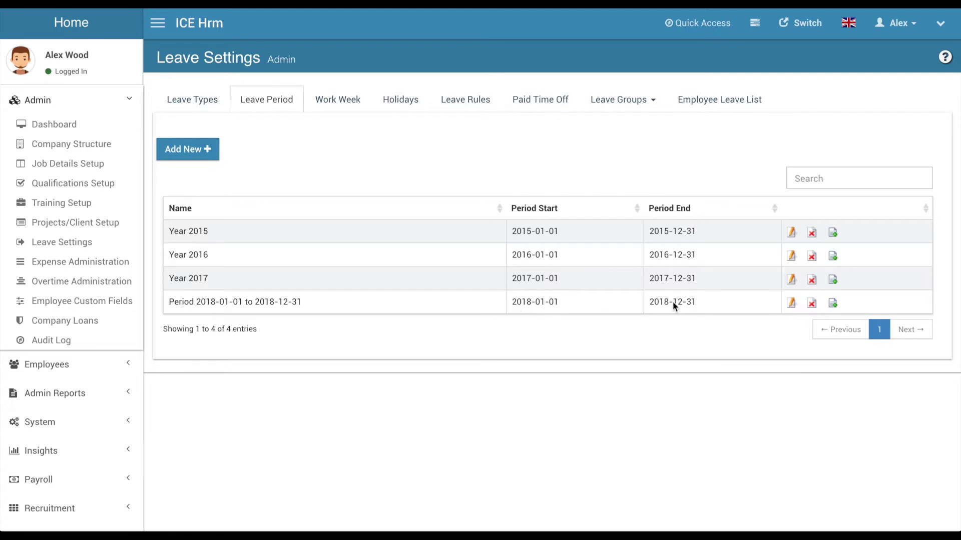
click(163, 96)
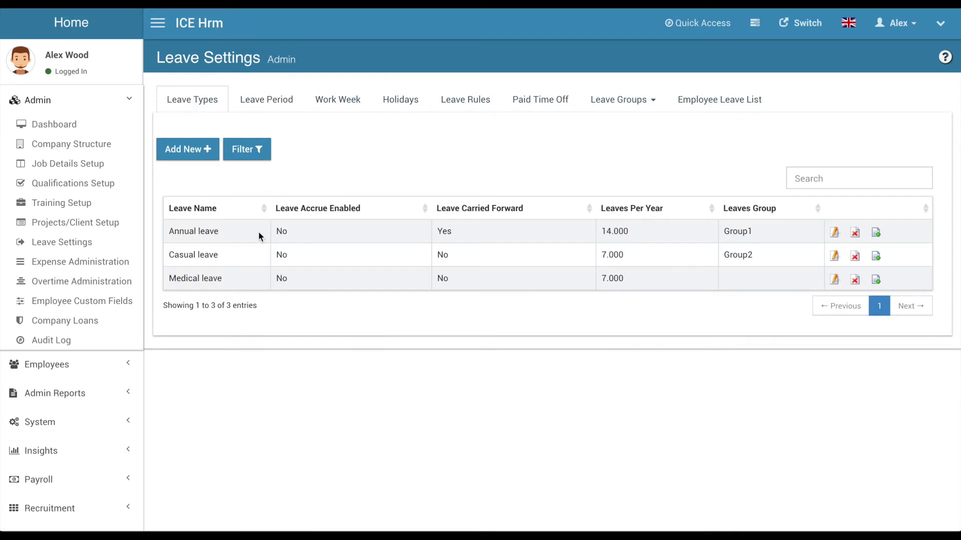
click(332, 98)
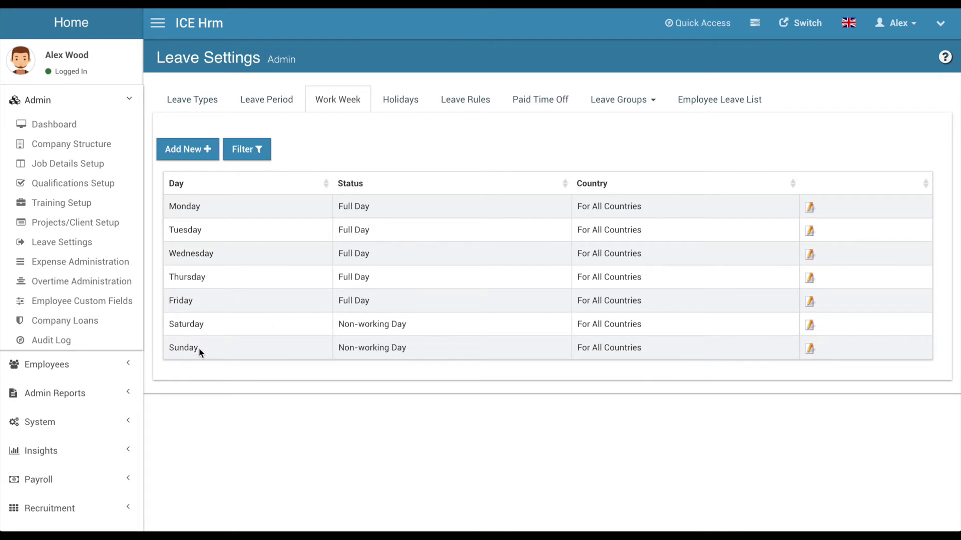
Add a Friday Non-working Day entry for Saudi Arabia, then view the Holidays list.
click(195, 149)
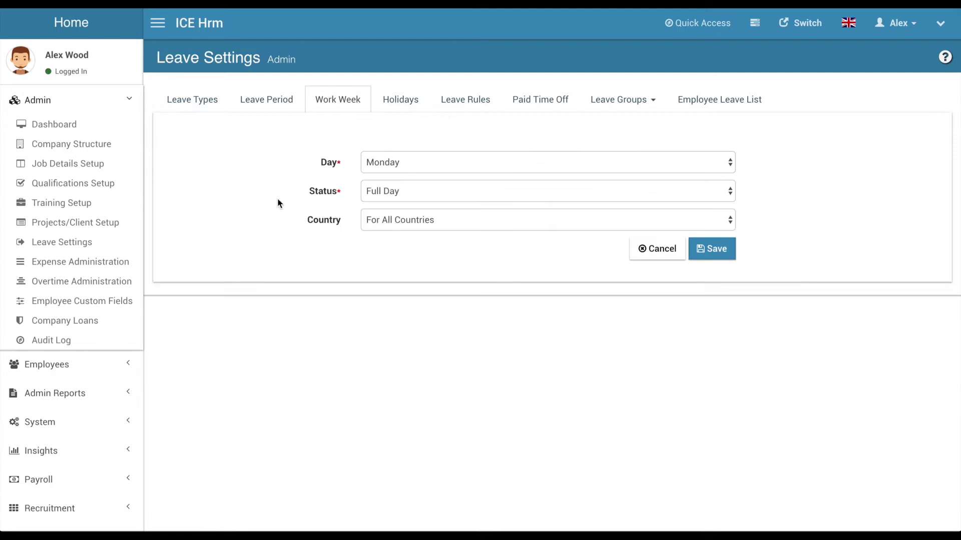
click(388, 169)
click(453, 211)
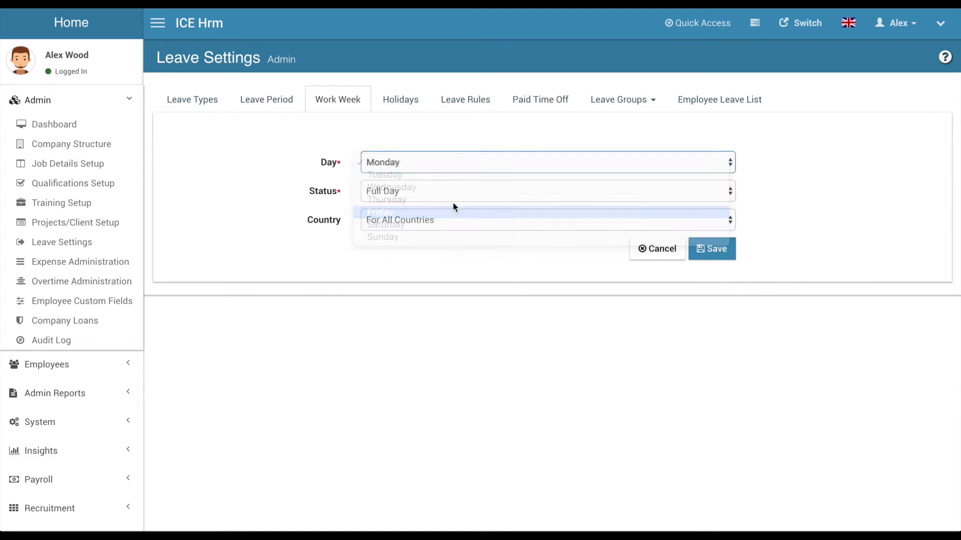
click(394, 192)
click(385, 215)
click(386, 220)
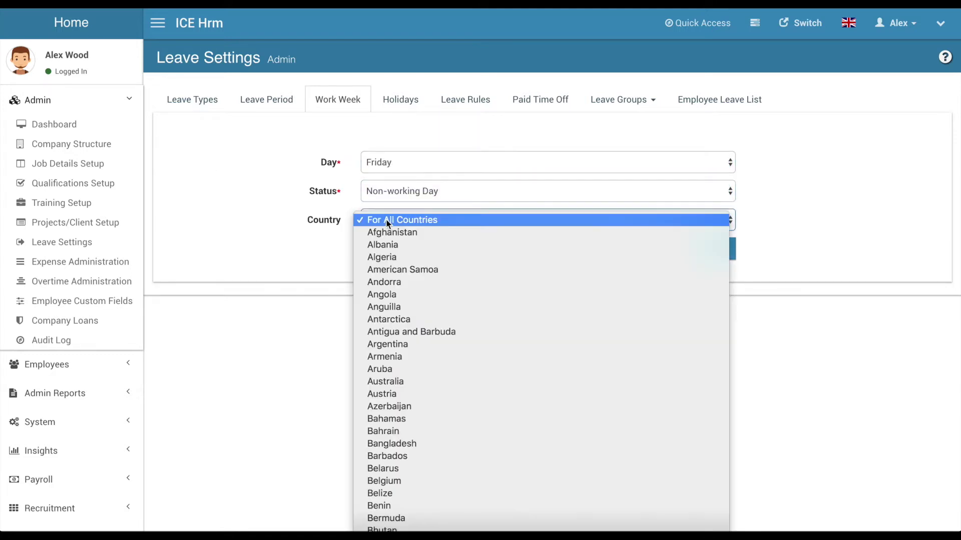
scroll(500, 503, down, 20)
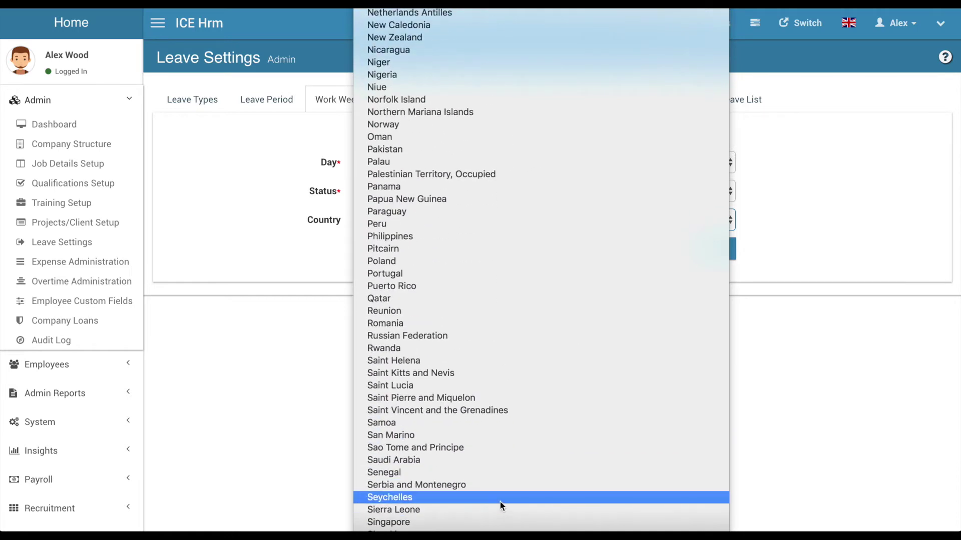
scroll(510, 444, down, 5)
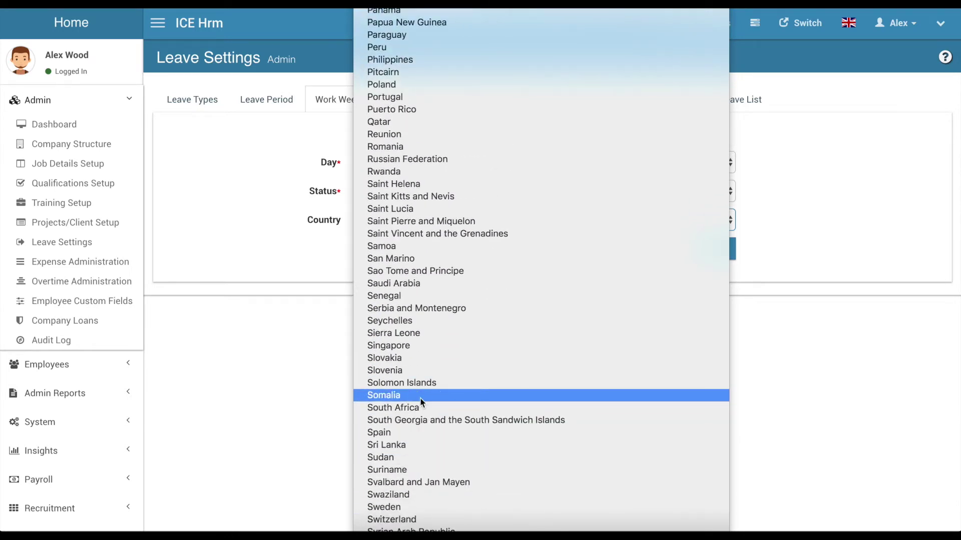
click(421, 283)
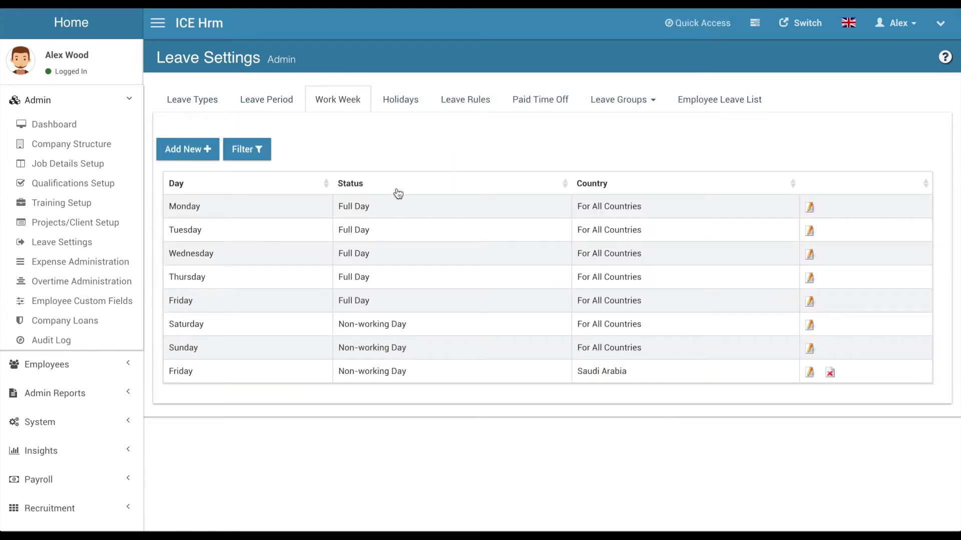
click(403, 104)
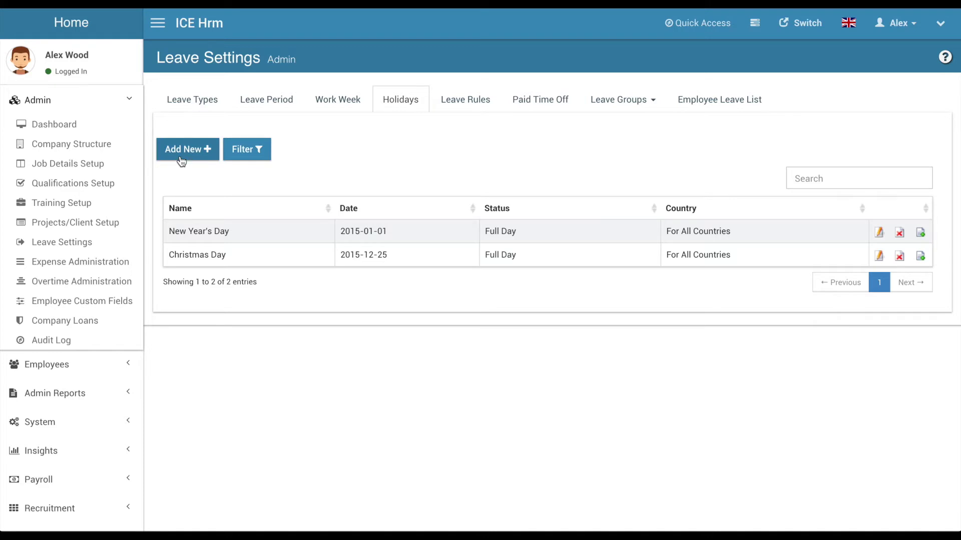
Review the Leave Rules table, then show the empty Paid Time Off list.
click(466, 99)
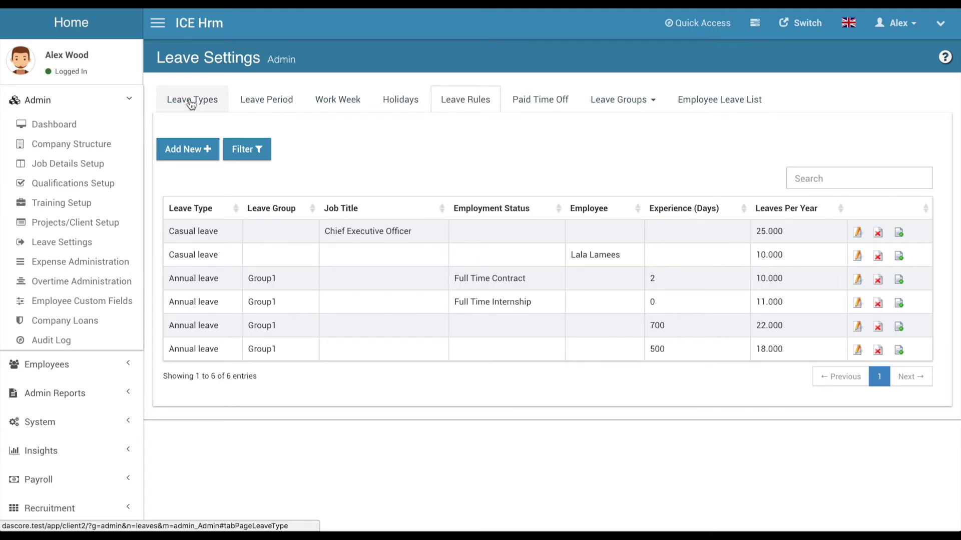
click(191, 102)
click(478, 104)
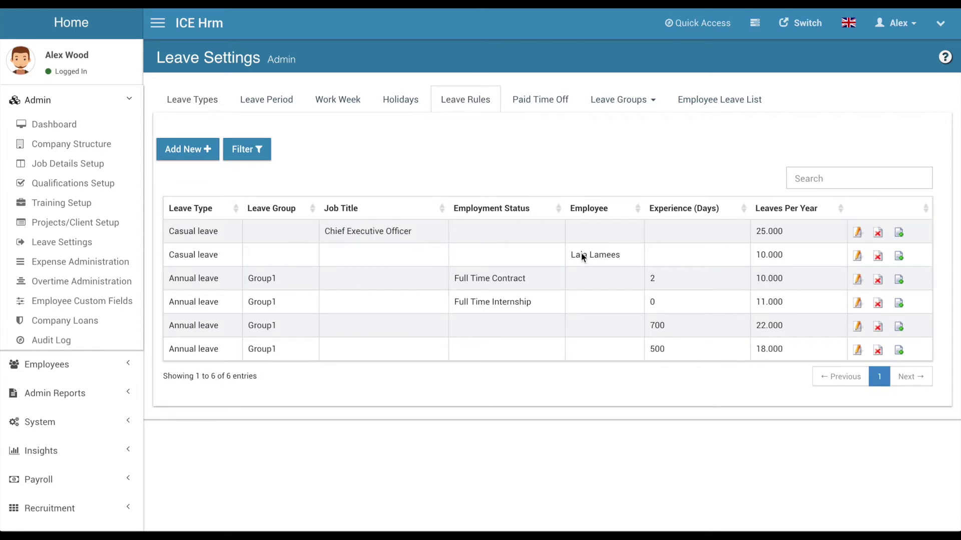
click(536, 100)
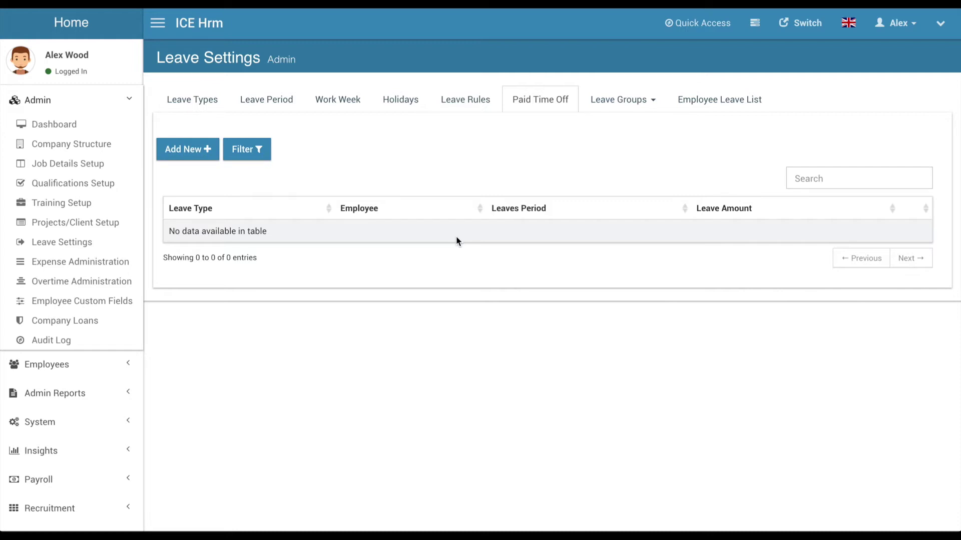
Add a paid time off entry of 1 for period 2018-01-01 to 2018-12-31.
click(188, 149)
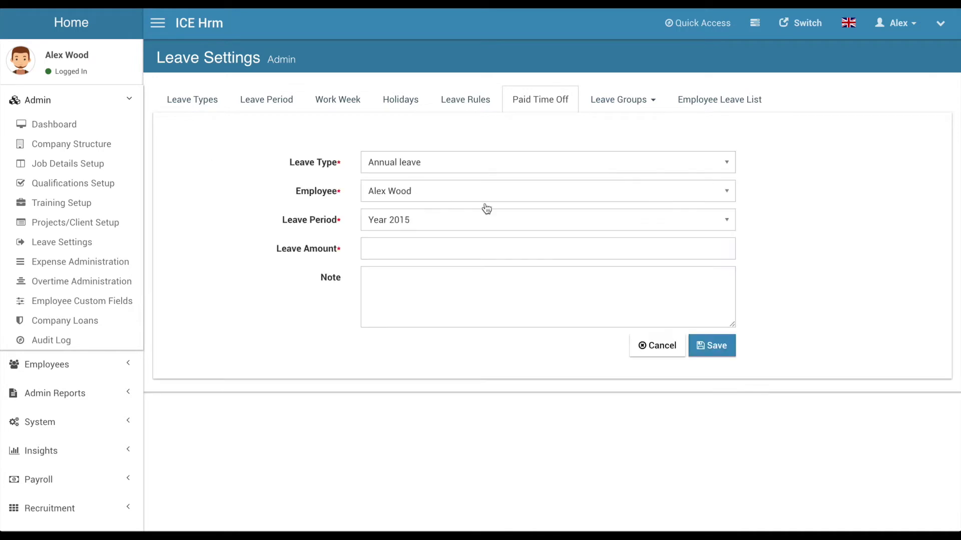
click(401, 219)
click(429, 314)
click(487, 249)
text(1)
click(715, 346)
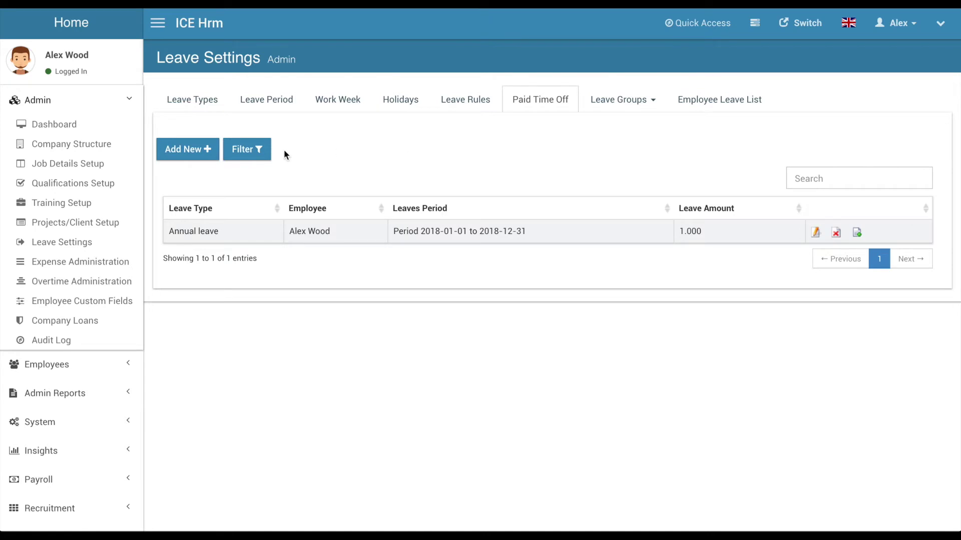
Add a second 2018-period paid time off entry of -2.
click(187, 149)
click(397, 219)
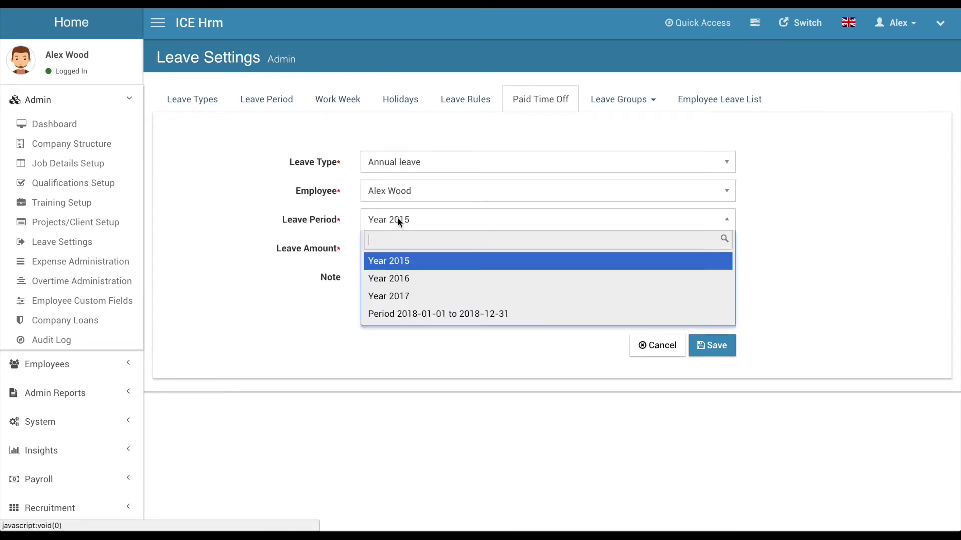
click(392, 314)
click(388, 246)
text(-2)
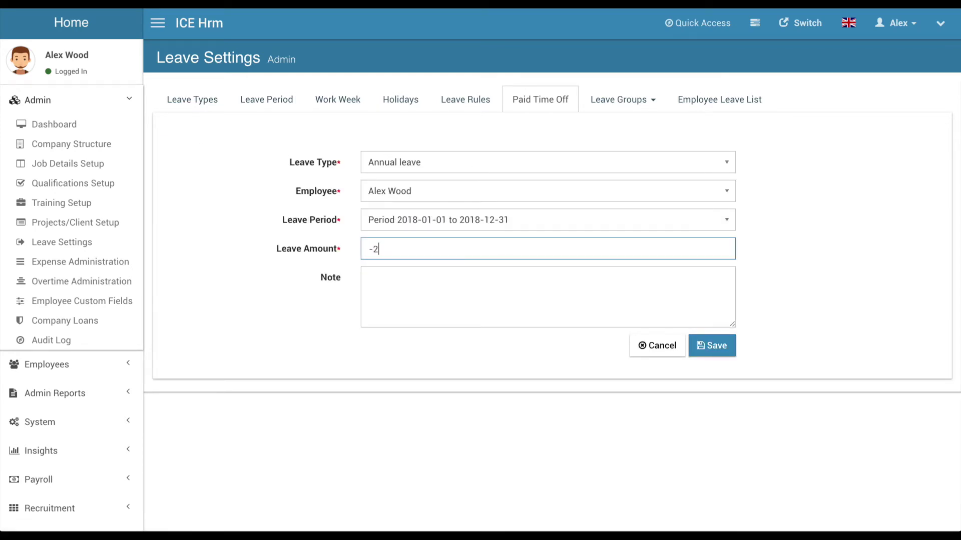
click(713, 345)
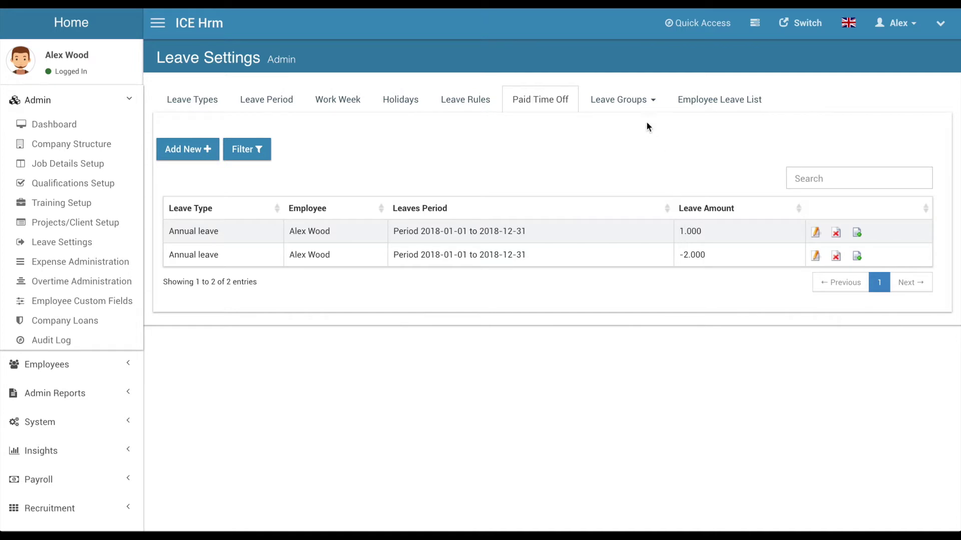
click(632, 104)
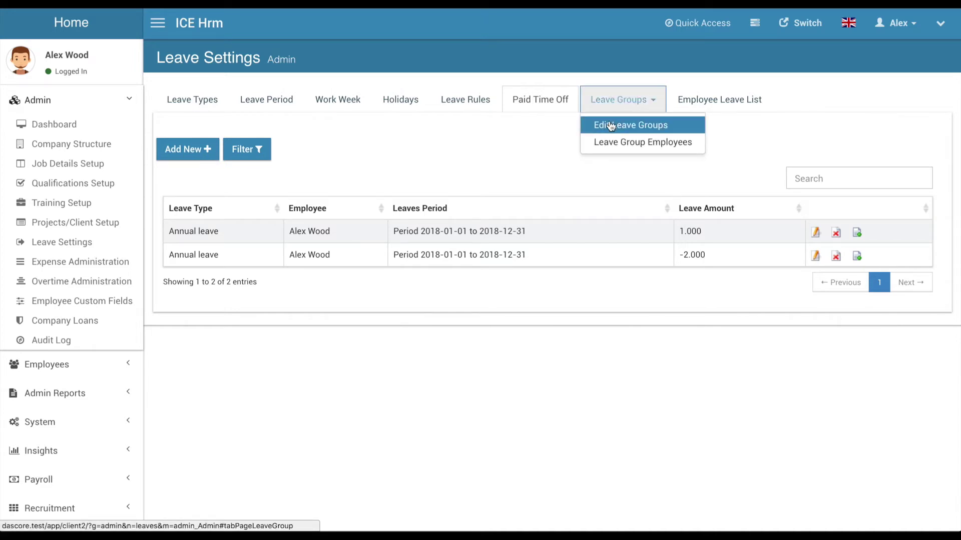
Close the leave group options and view the empty Employee Leave List for 2018-01-01 to 2018-12-31.
click(775, 126)
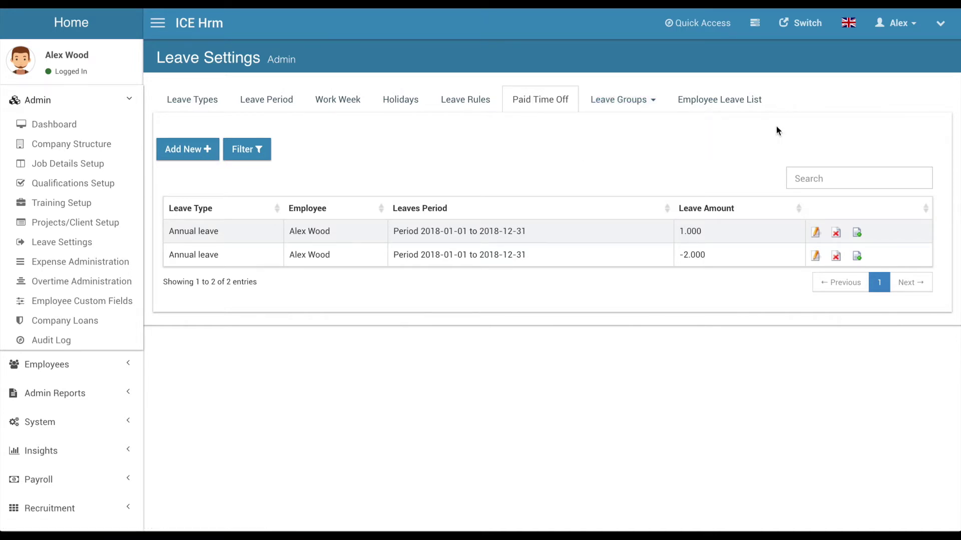
click(731, 105)
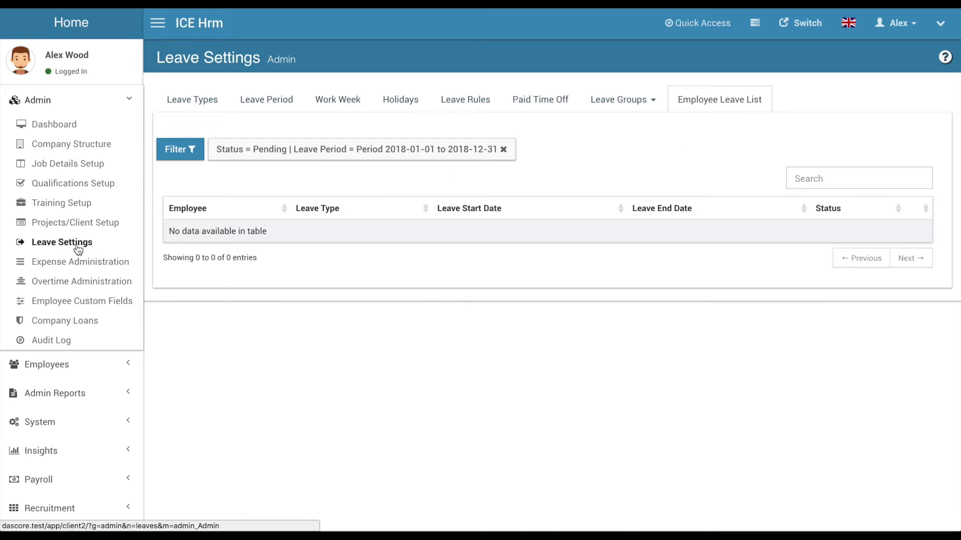
scroll(78, 248, down, 6)
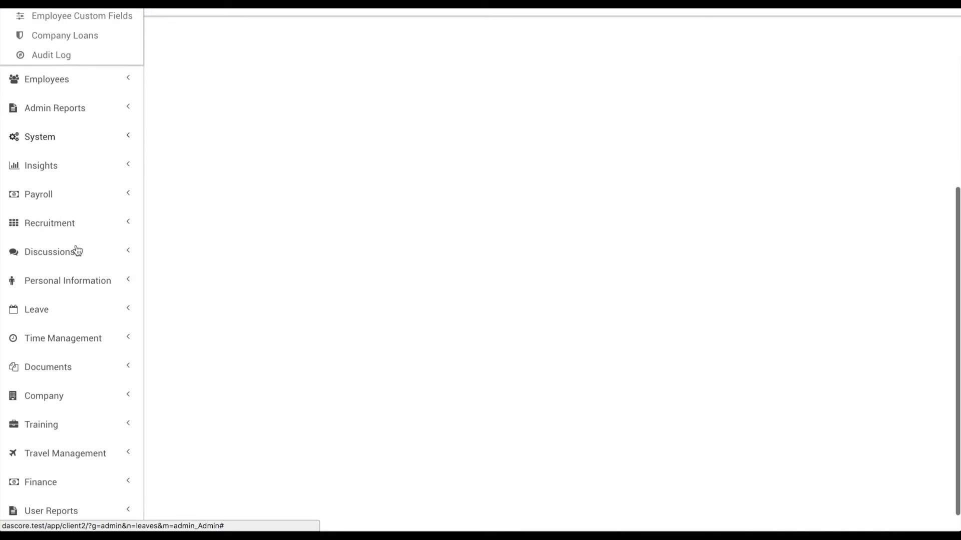
Go to Leave > Leave Management from the sidebar.
click(58, 311)
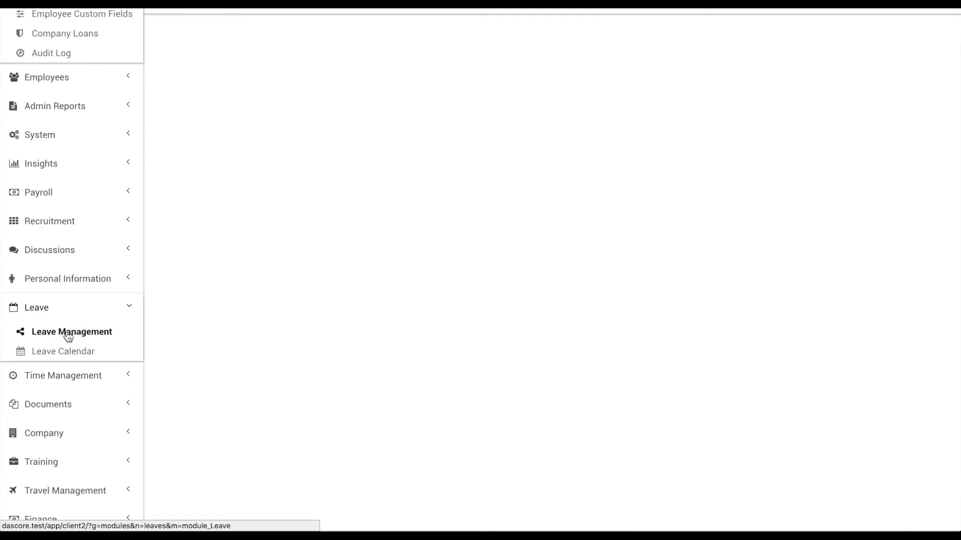
click(69, 332)
scroll(70, 323, down, 7)
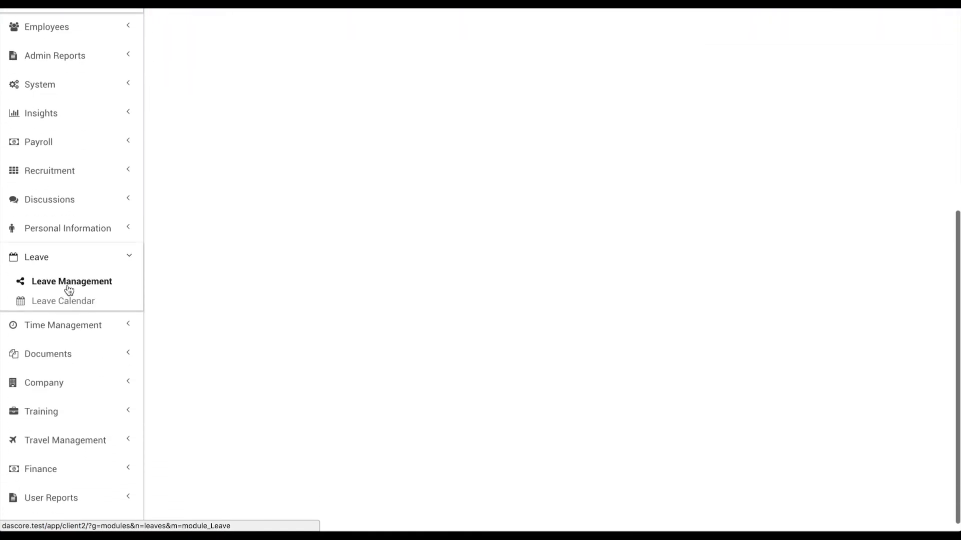
click(71, 283)
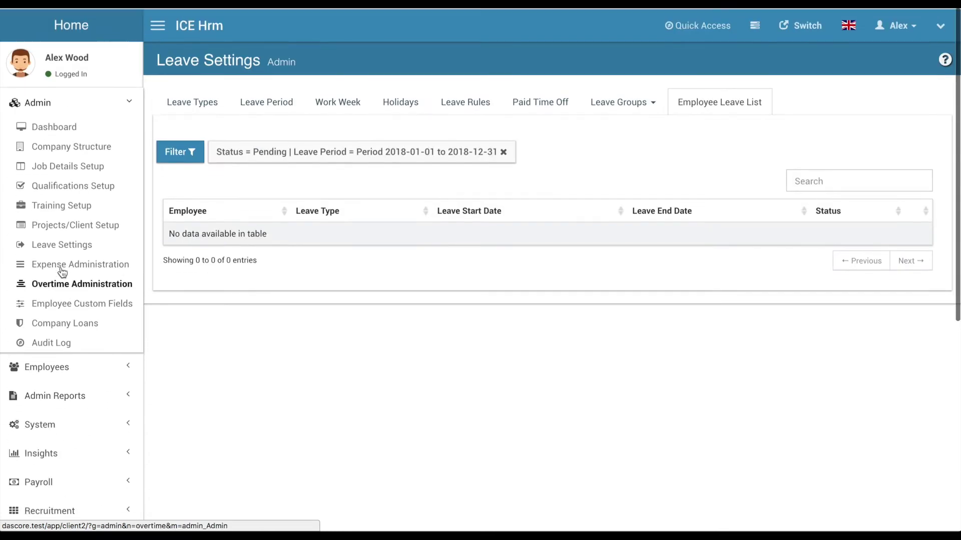
Sign out of the admin account and try logging in with the employee's username and password.
click(898, 23)
click(894, 172)
click(434, 176)
text(user1)
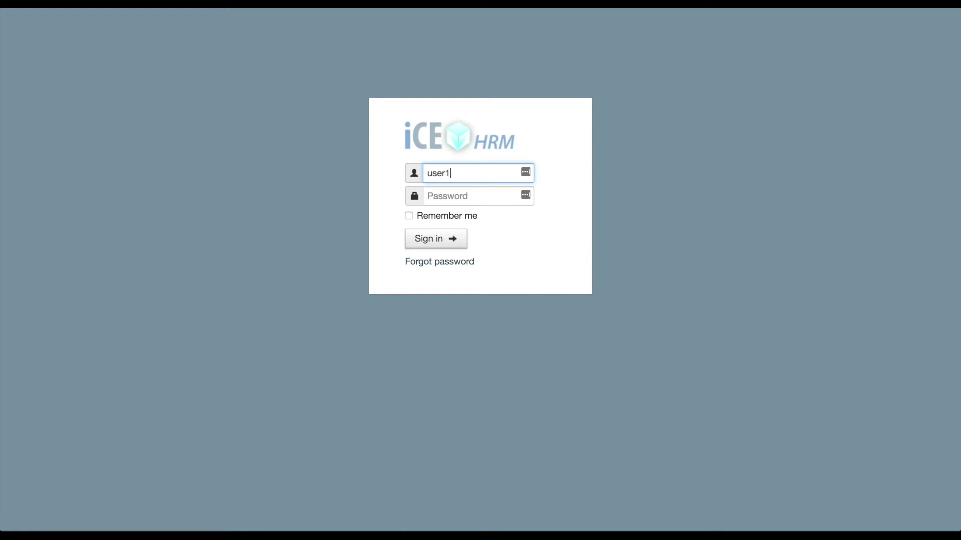
key(Tab)
text(demo)
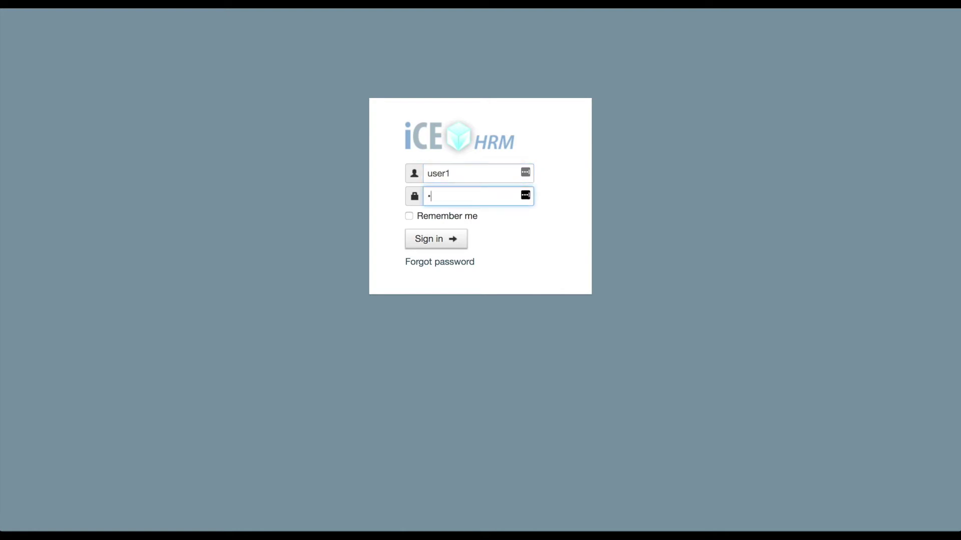
text(userpwd)
click(435, 238)
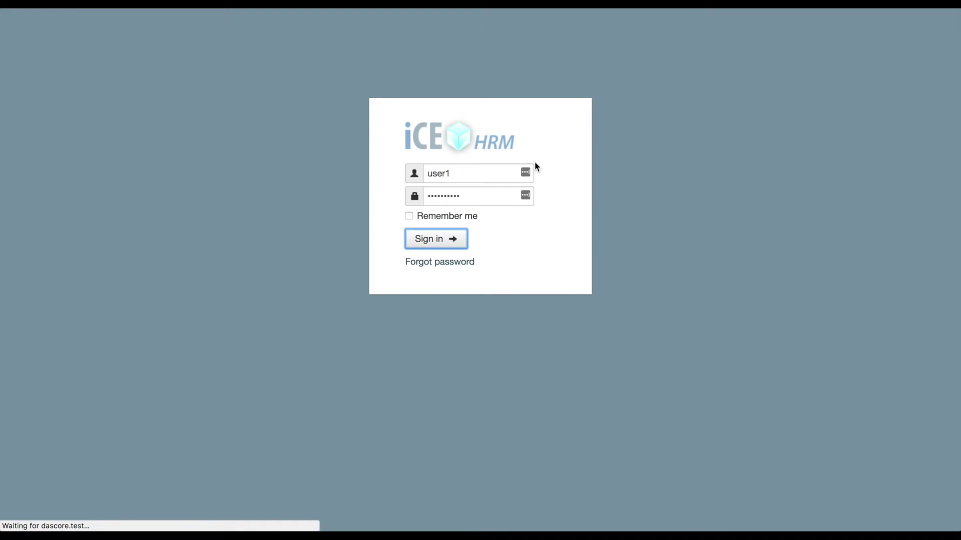
After the failed login, re-enter the employee's username and correct password and sign in.
click(458, 168)
text(user1)
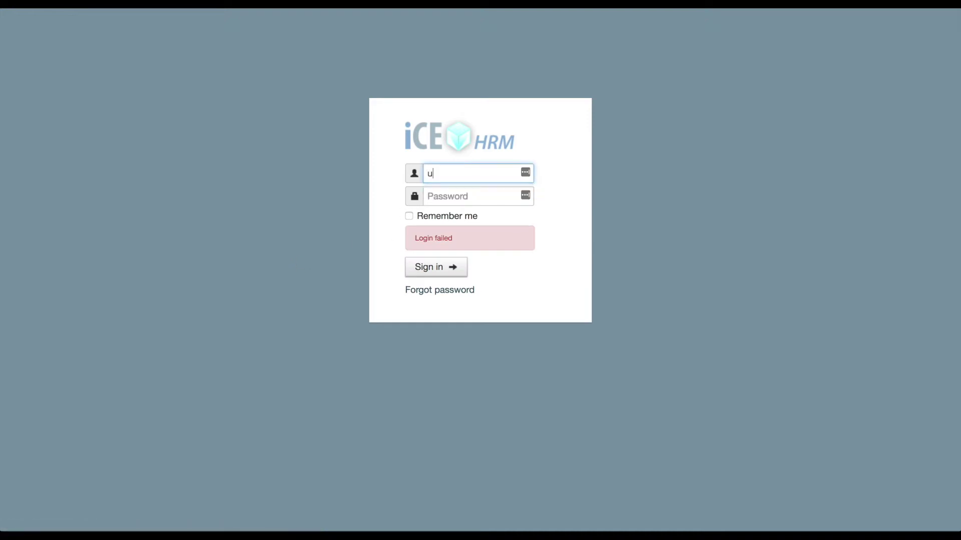
click(457, 197)
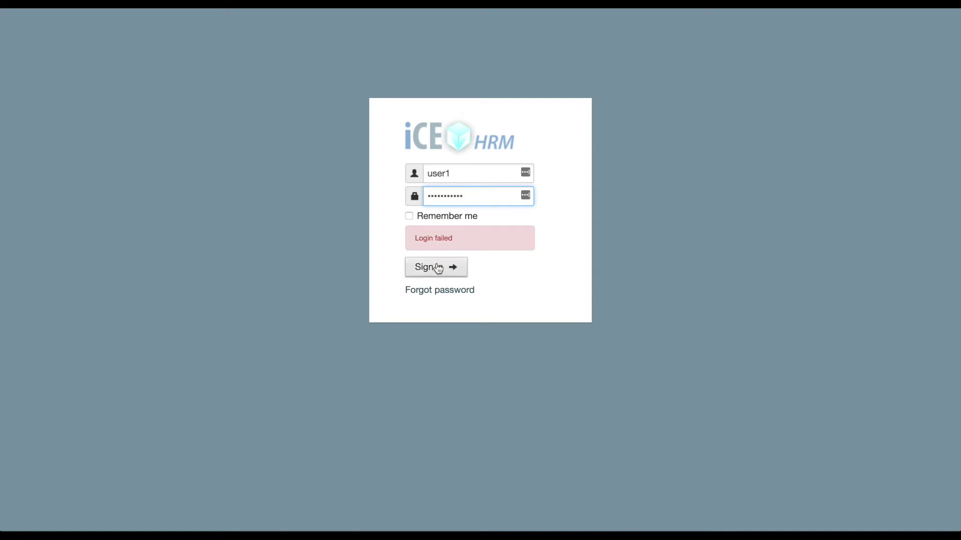
click(430, 267)
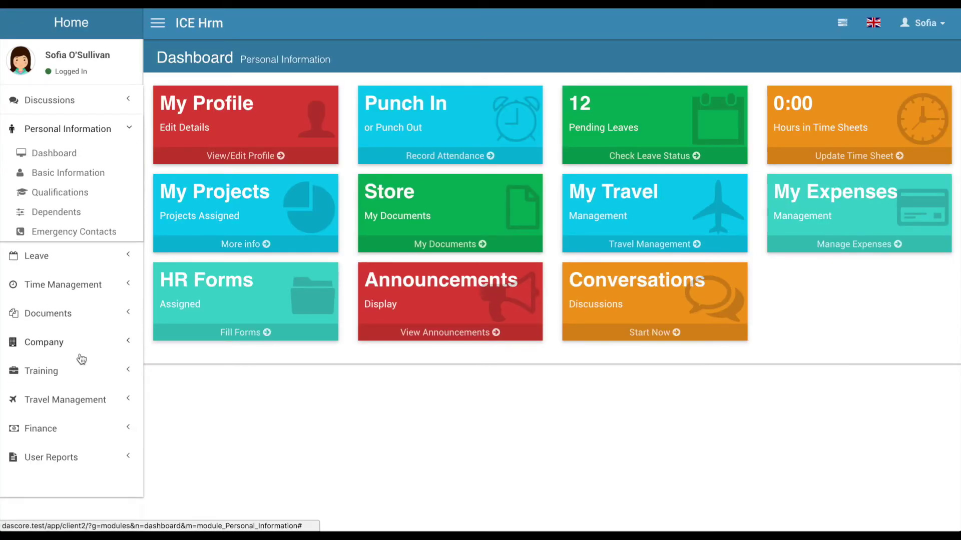
Open Leave Management, review the Leave Entitlement tab, then list All My Leaves.
click(60, 261)
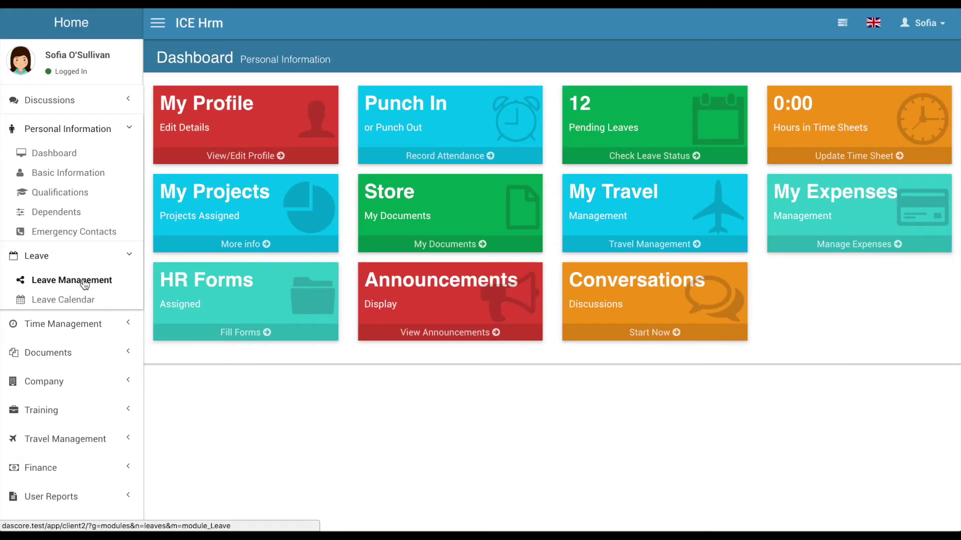
click(67, 279)
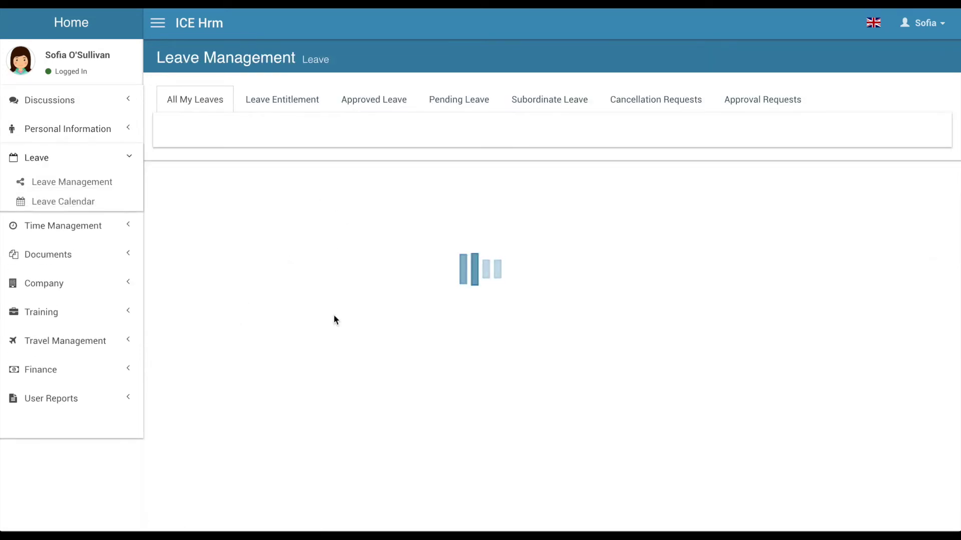
click(307, 105)
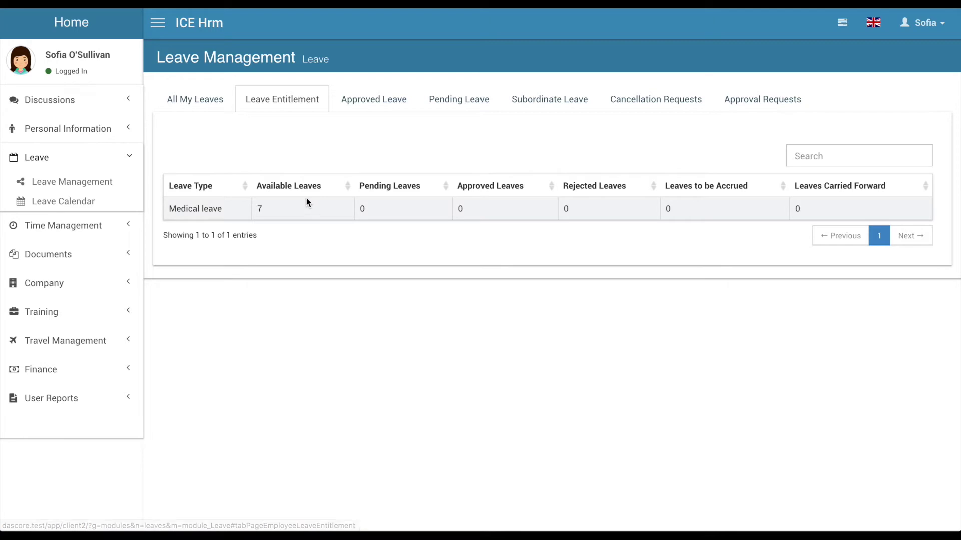
click(209, 100)
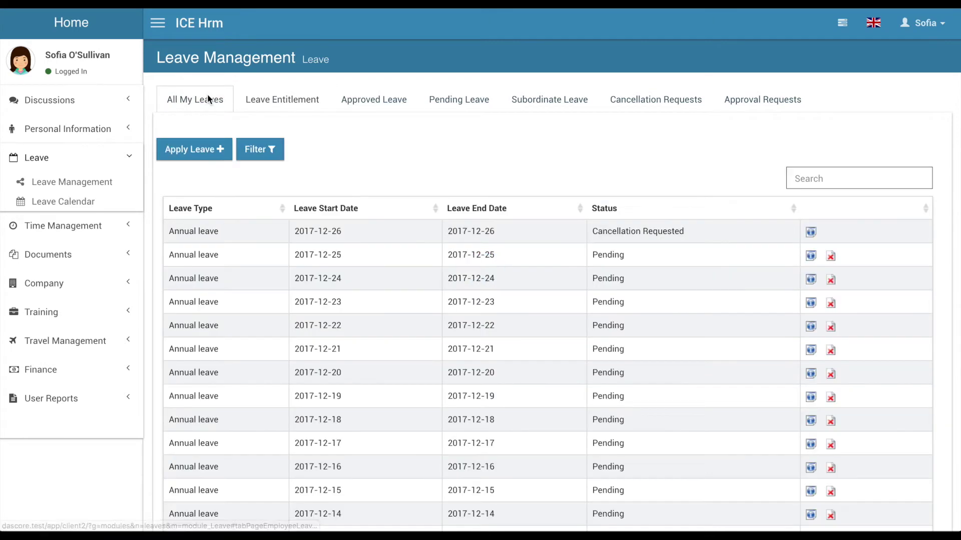
Recheck the leave entitlement and all leaves, then start a new leave application.
click(264, 108)
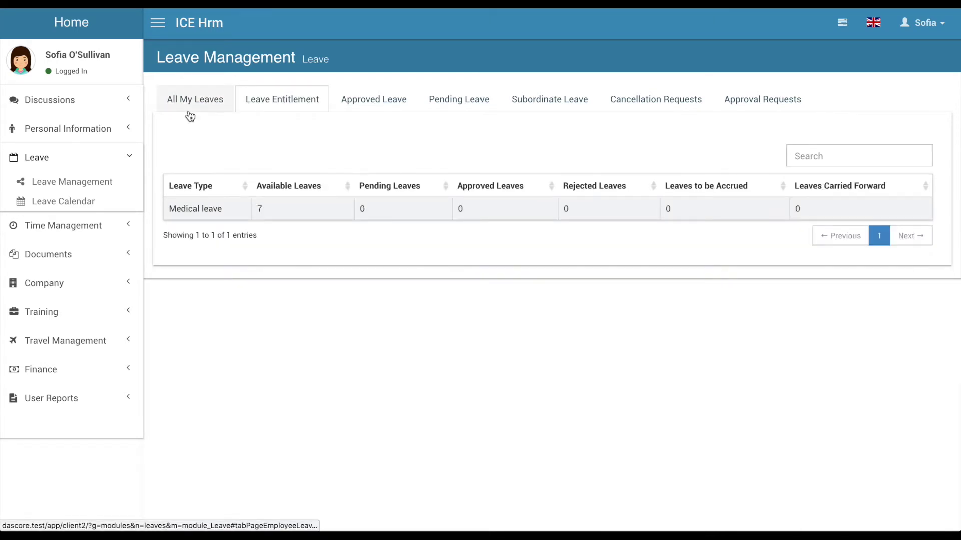
click(193, 99)
click(187, 150)
Choose Medical leave with a start date of May 23, 2018.
click(577, 147)
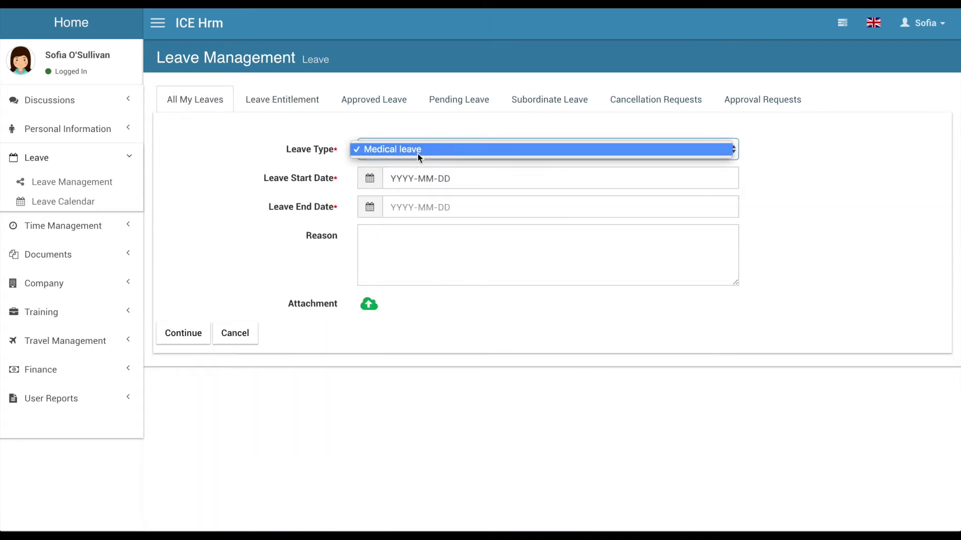
click(426, 150)
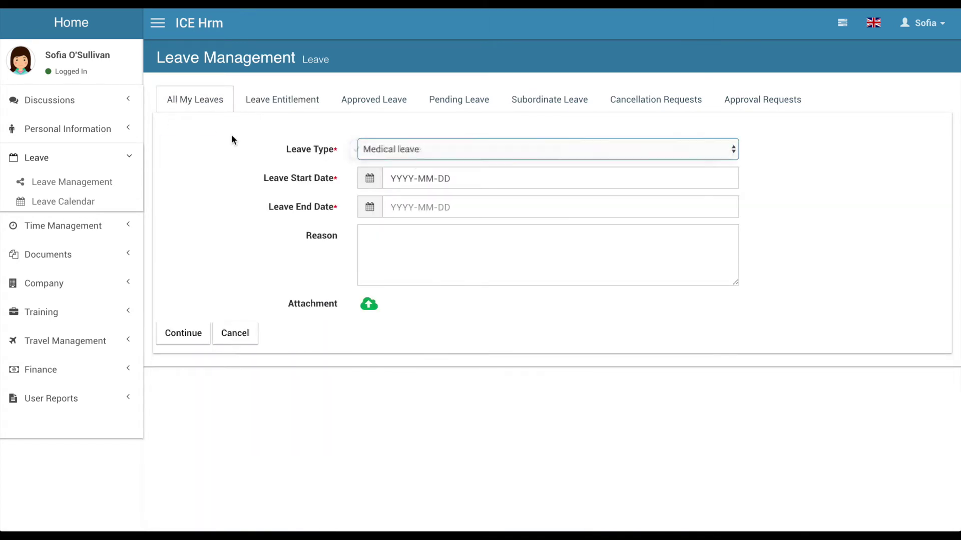
click(375, 179)
click(377, 356)
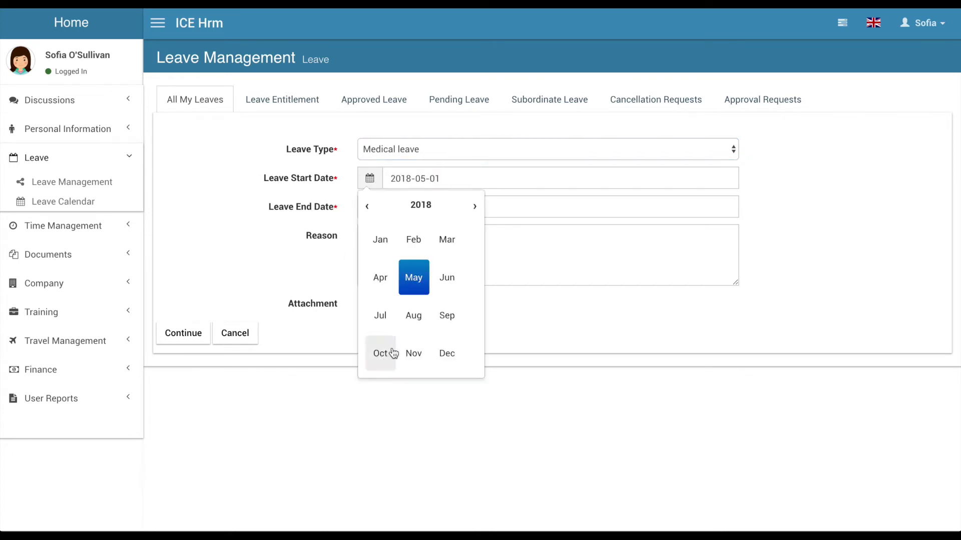
click(408, 277)
click(426, 306)
Set the end date to May 23, 2018 and enter 'Sick' as the reason.
click(375, 207)
click(383, 381)
click(423, 307)
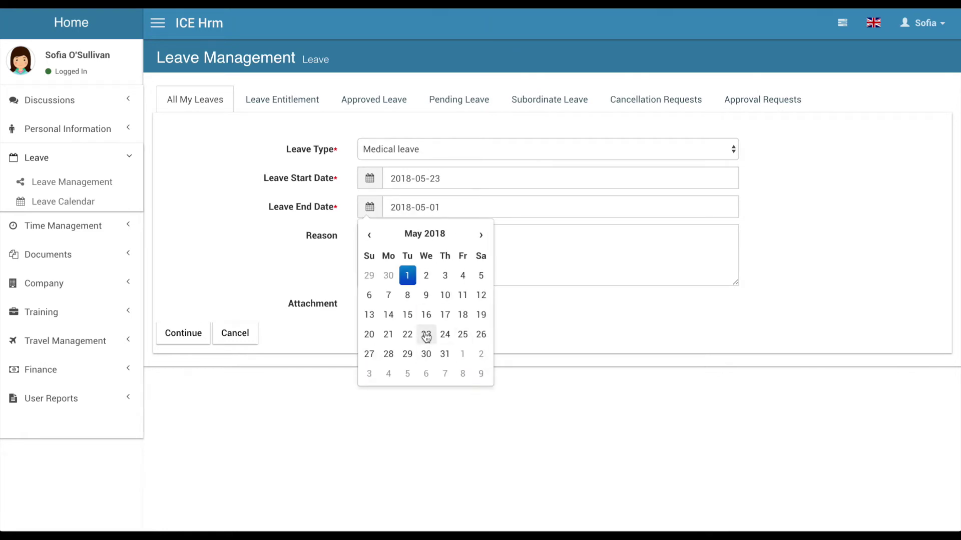
click(426, 335)
click(406, 254)
text(Sick)
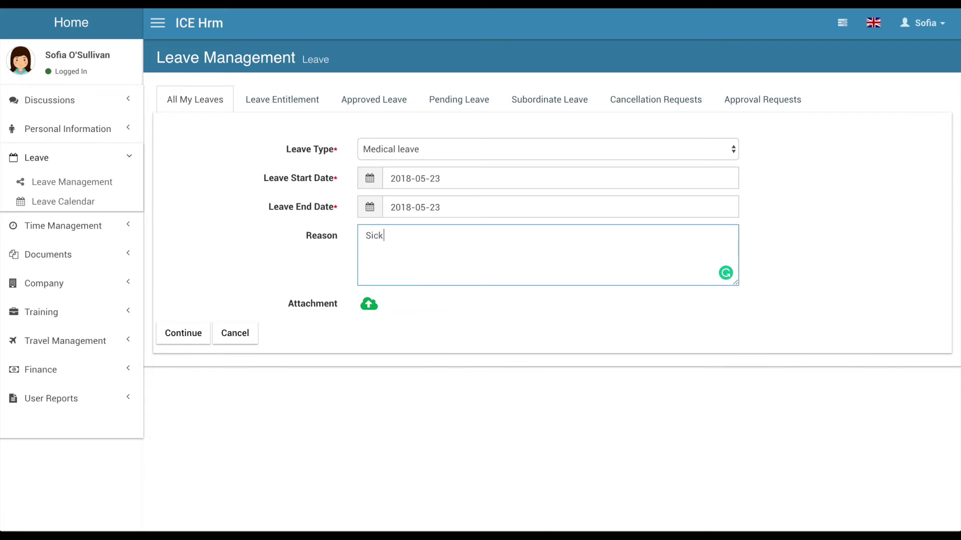
Attach a file to the leave request and continue to the Leave Summary.
click(374, 307)
click(328, 116)
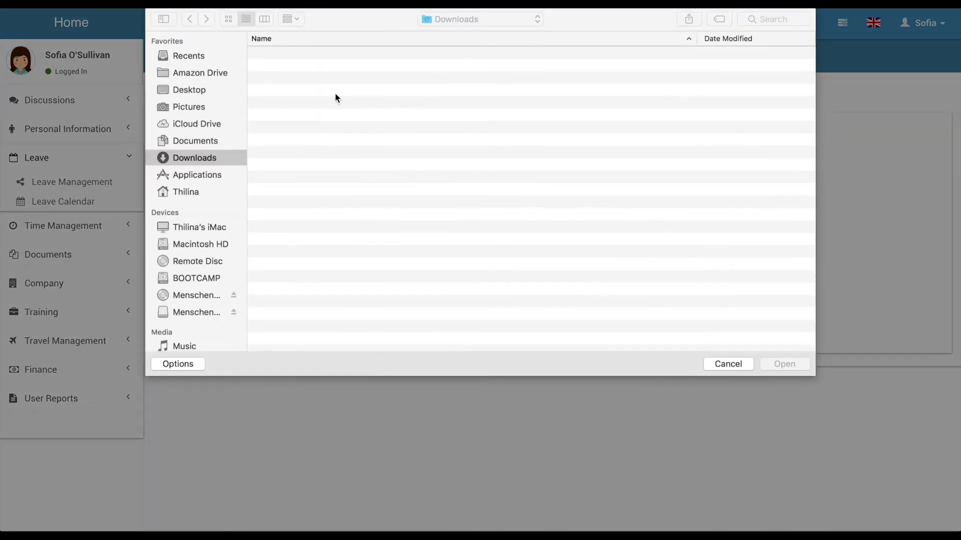
click(317, 66)
key(Return)
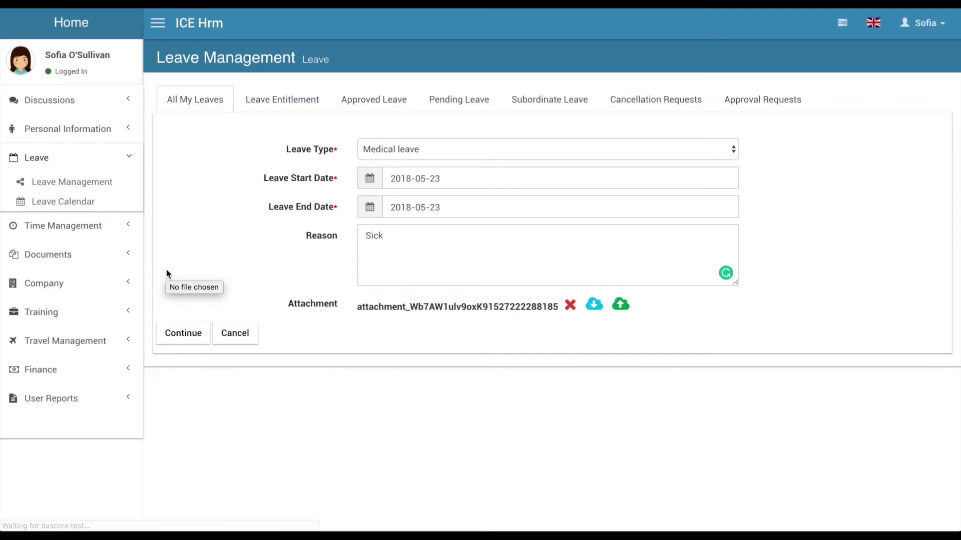
click(183, 333)
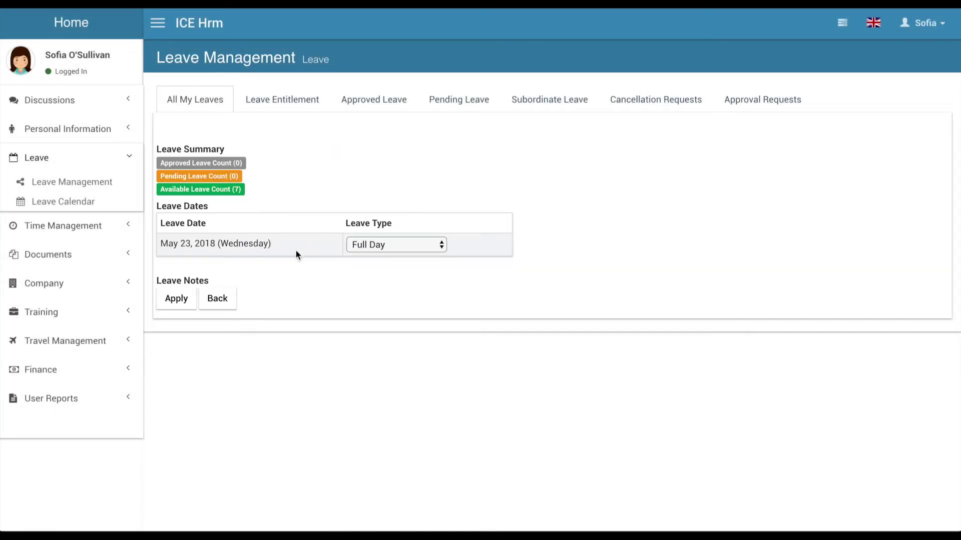
Apply the Full Day Medical leave, then sort My Leaves by start date, newest first.
click(360, 246)
click(283, 227)
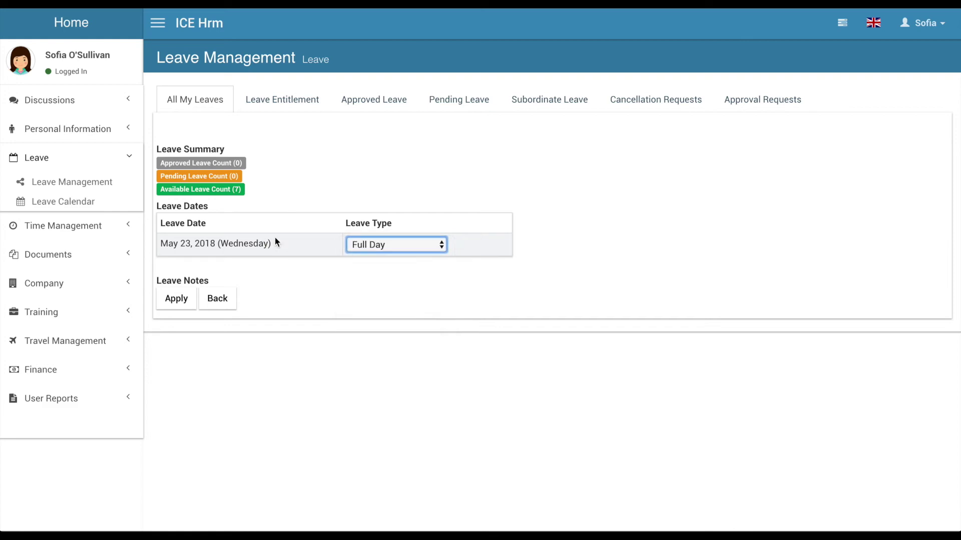
click(181, 303)
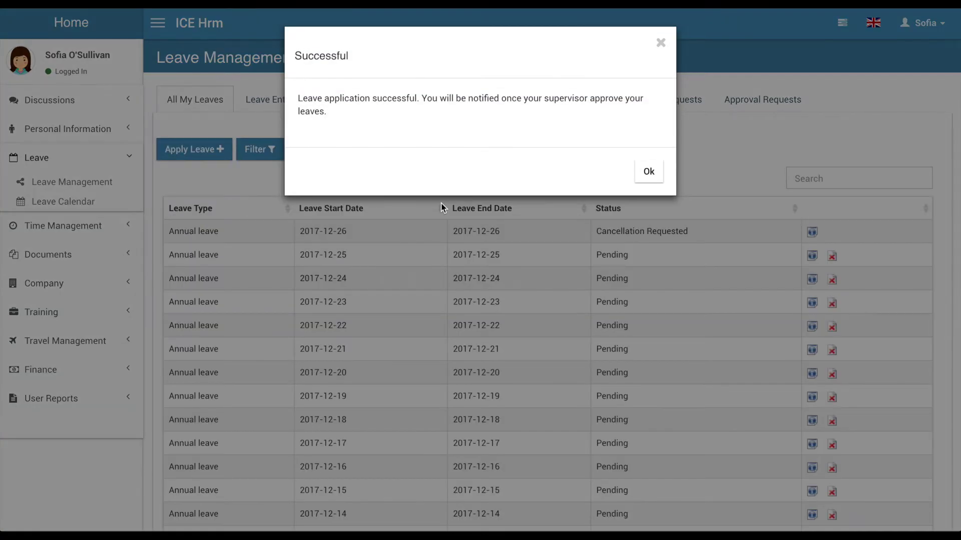
click(440, 207)
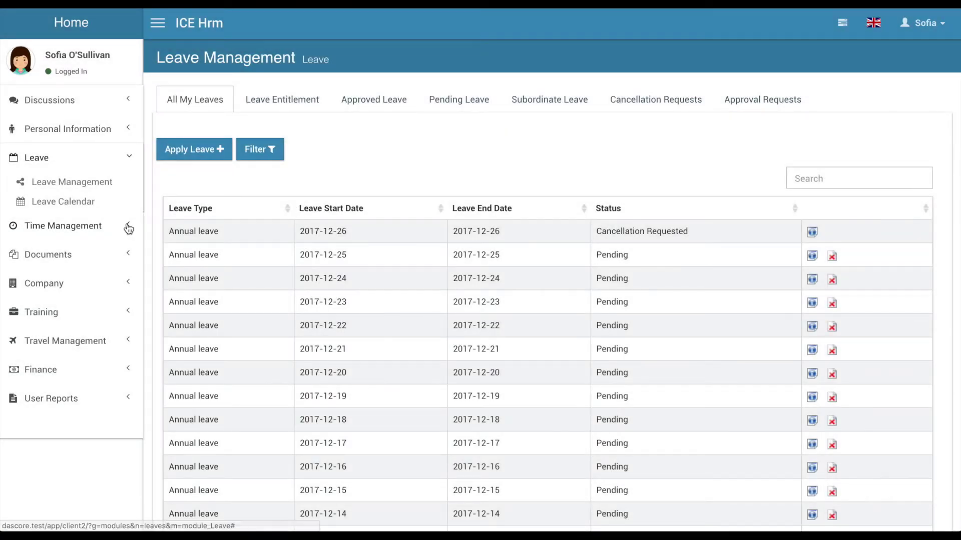
click(352, 210)
click(352, 210)
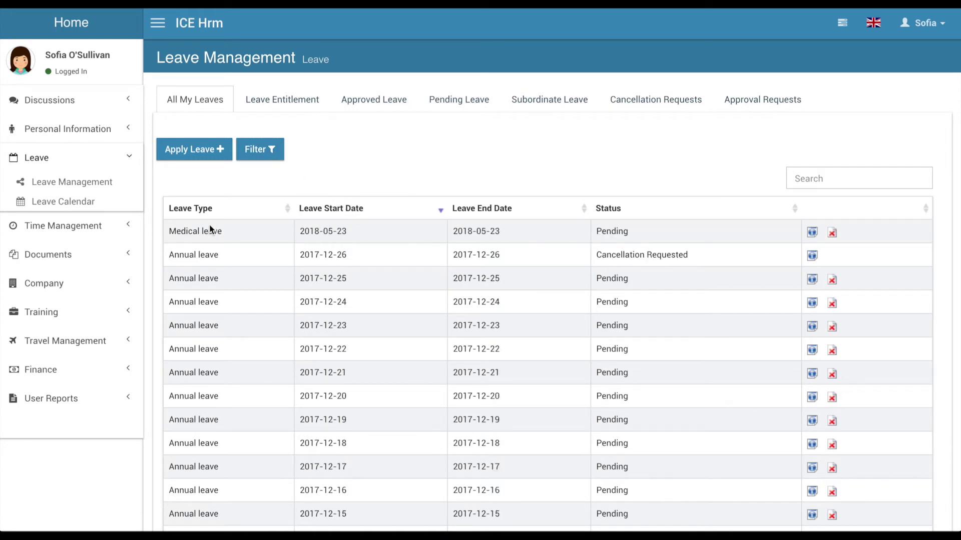
Sign out of the employee account and log in with the manager's credentials.
click(925, 22)
click(918, 169)
click(434, 180)
text(manager)
key(Tab)
text(demouserpwd)
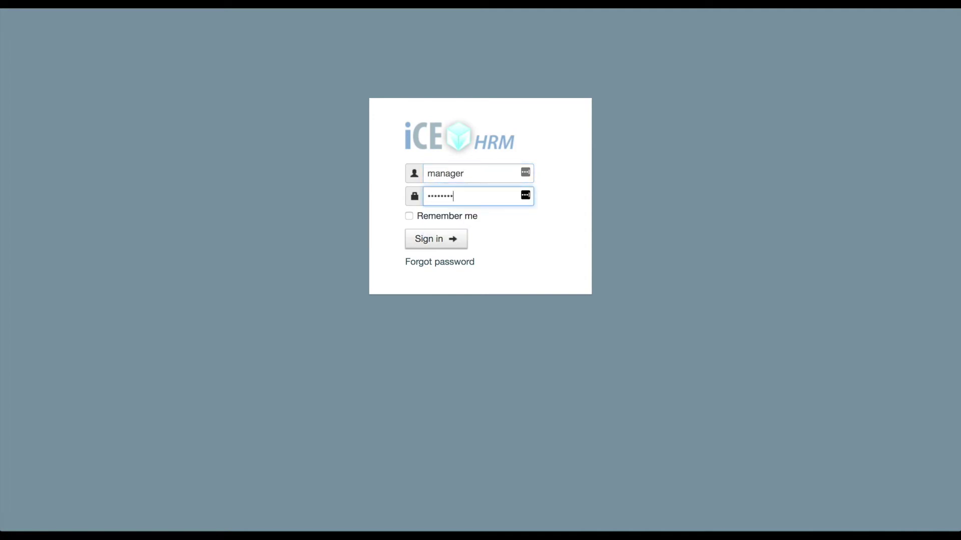
key(Return)
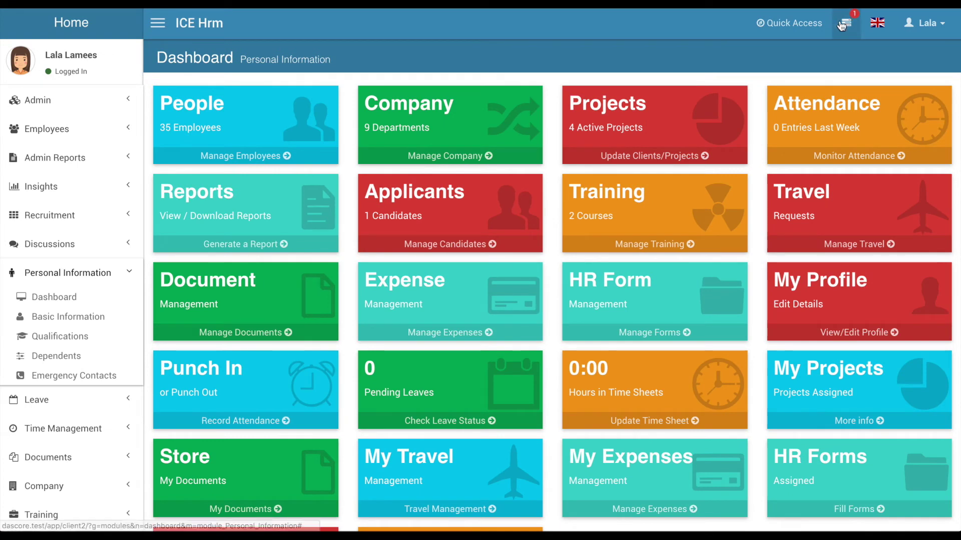
Follow the Leave Module notification to the subordinate's new leave application.
click(842, 25)
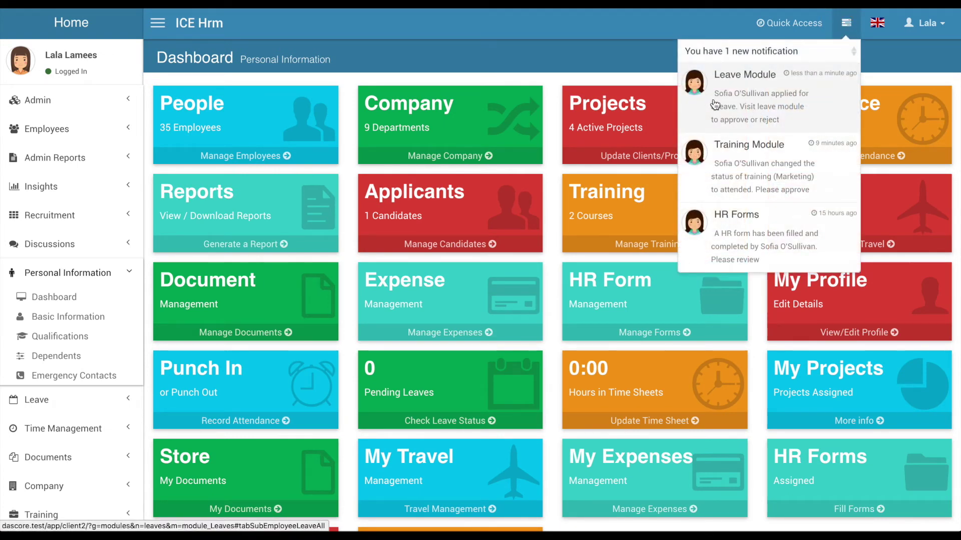
click(500, 61)
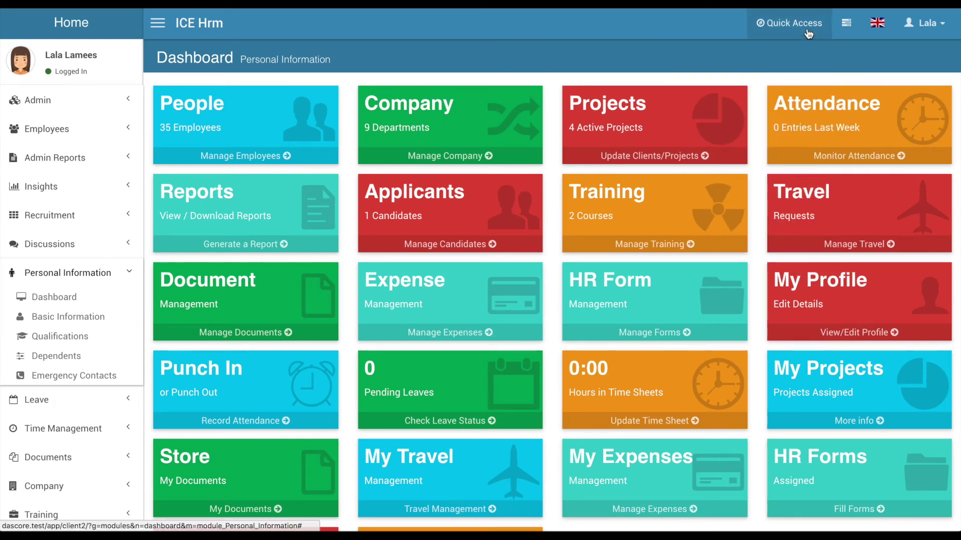
click(844, 27)
click(790, 86)
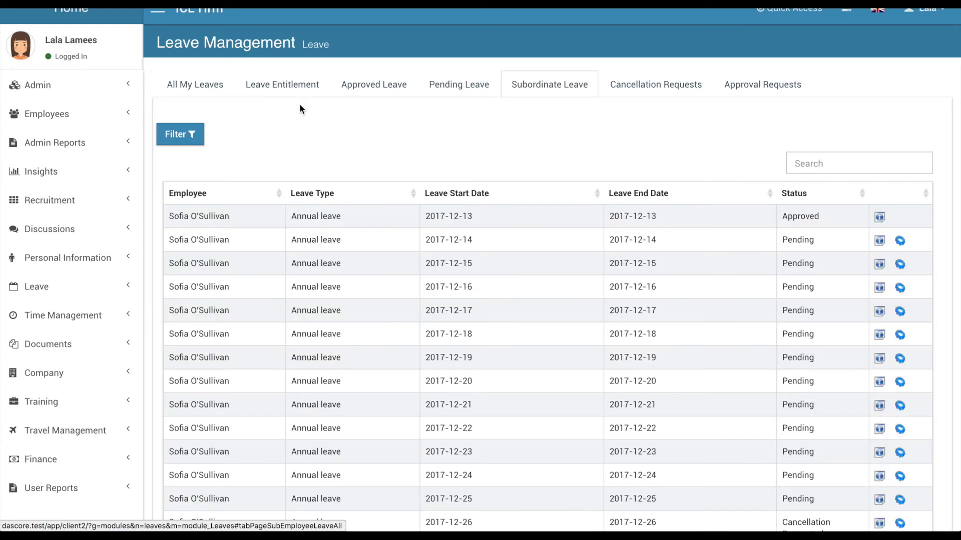
Sort subordinate leaves newest first and inspect the 2018-05-23 Medical leave and its attachment.
click(466, 194)
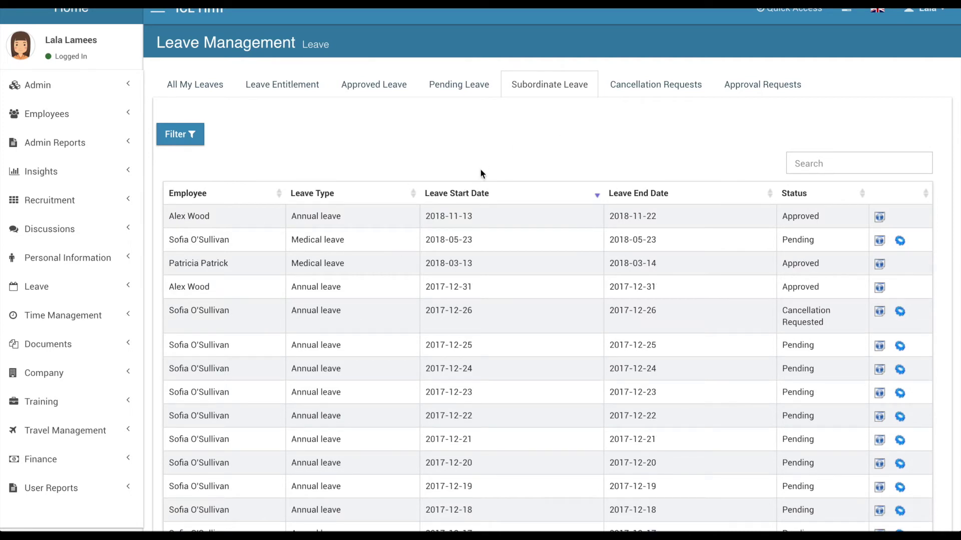
click(879, 241)
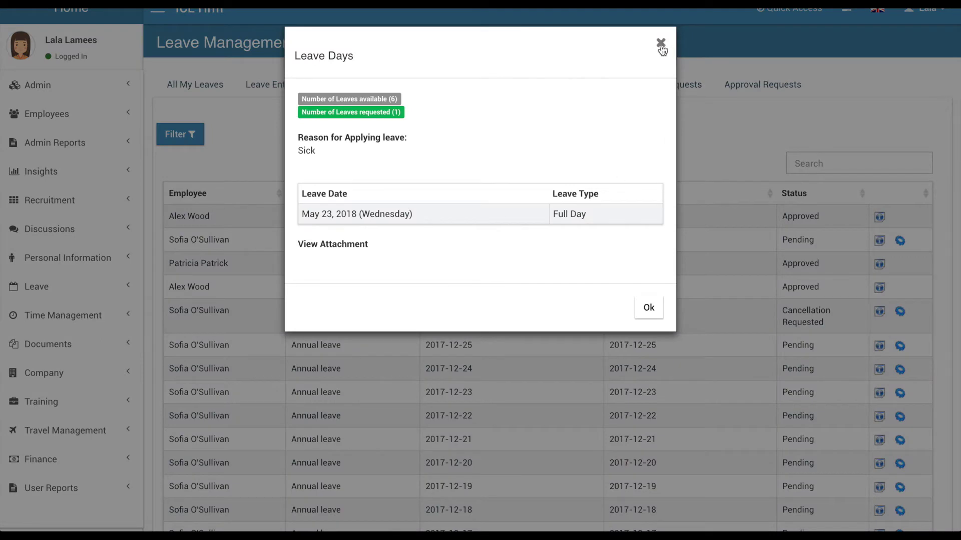
click(345, 250)
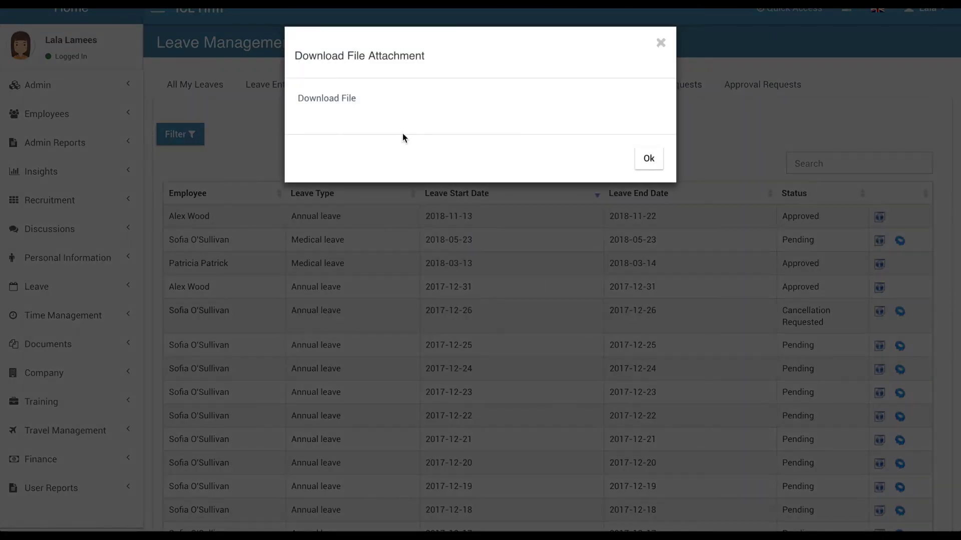
click(660, 43)
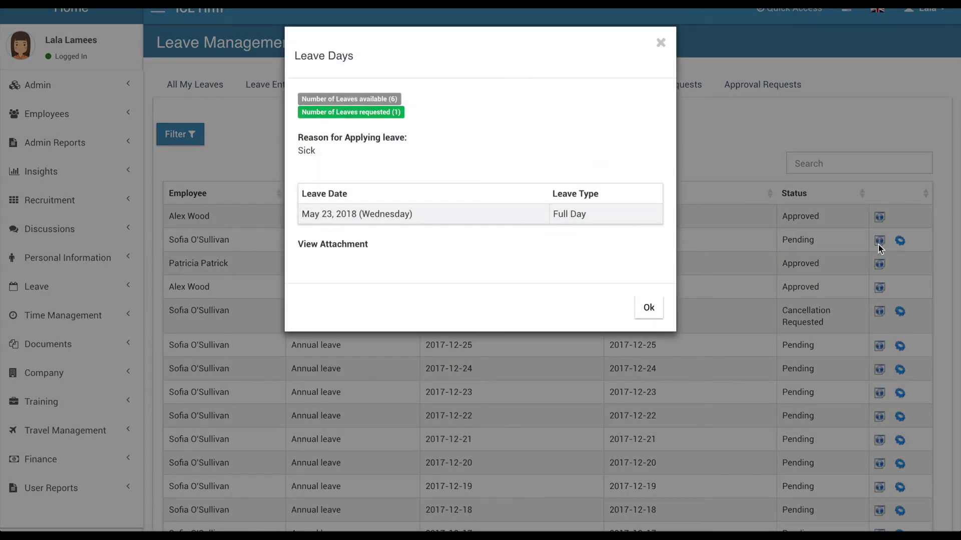
click(663, 42)
Change the 2018-05-23 leave's status to Approved with the note 'Done'.
click(900, 240)
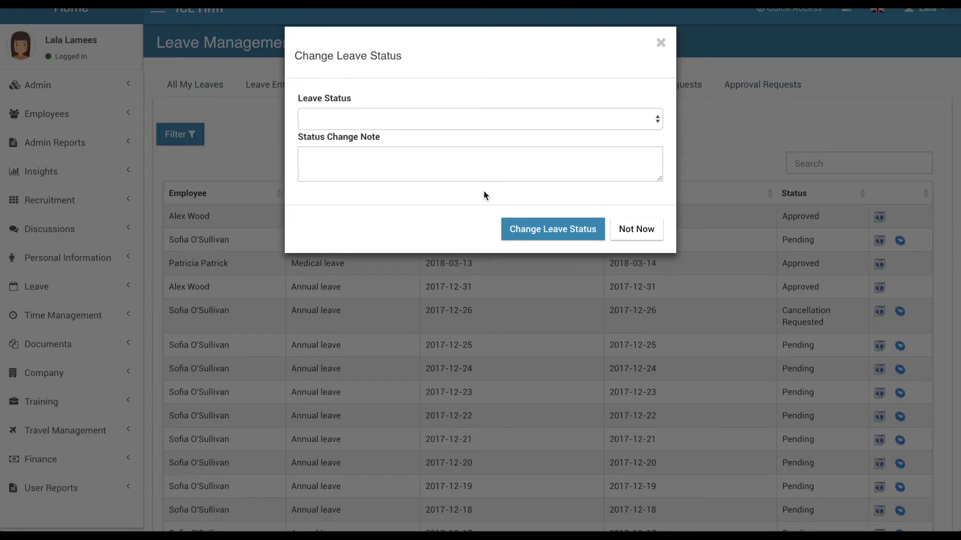
click(371, 120)
click(377, 123)
click(379, 168)
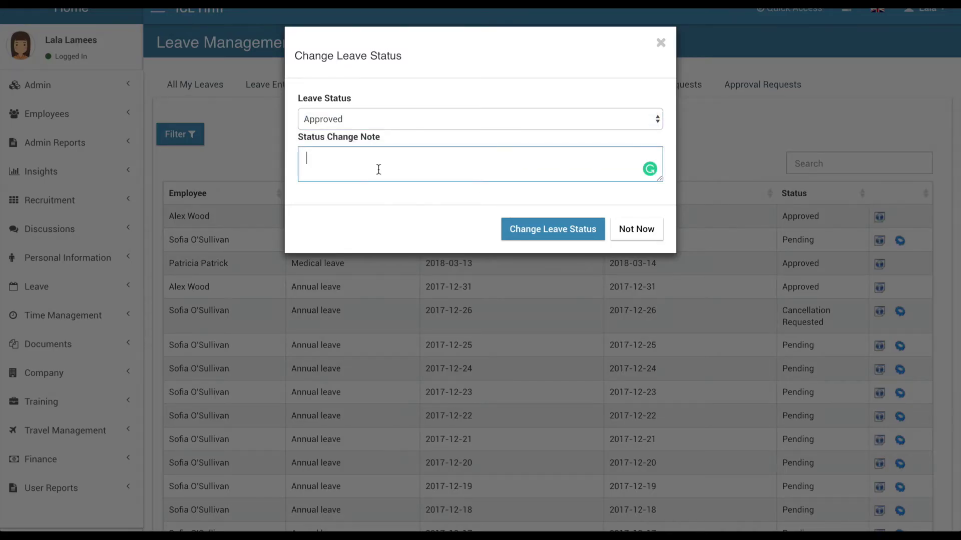
text(Done)
click(563, 233)
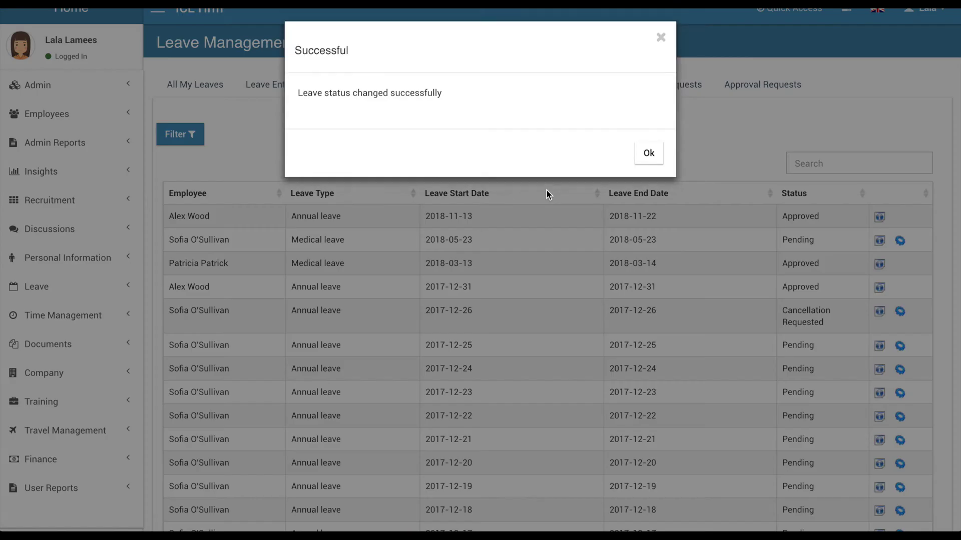
click(648, 163)
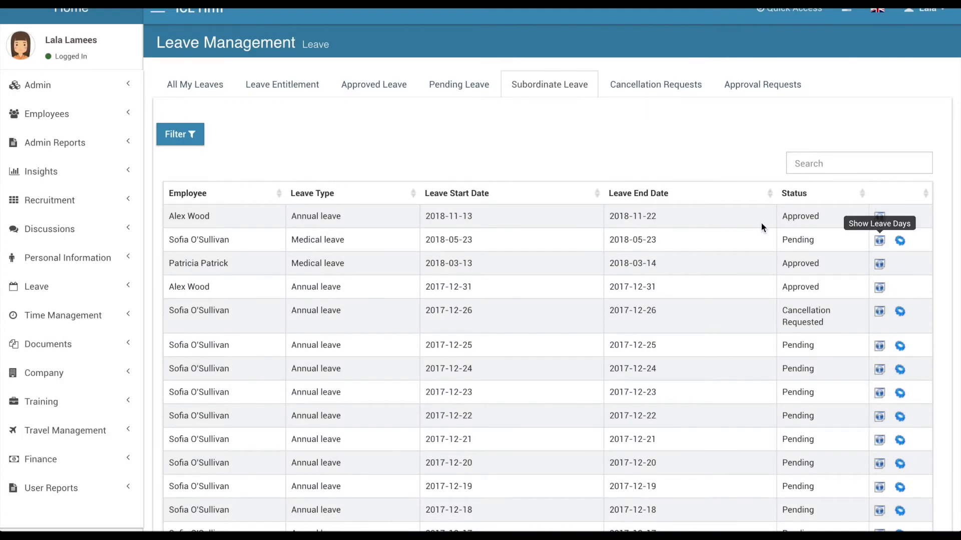
scroll(436, 134, up, 1)
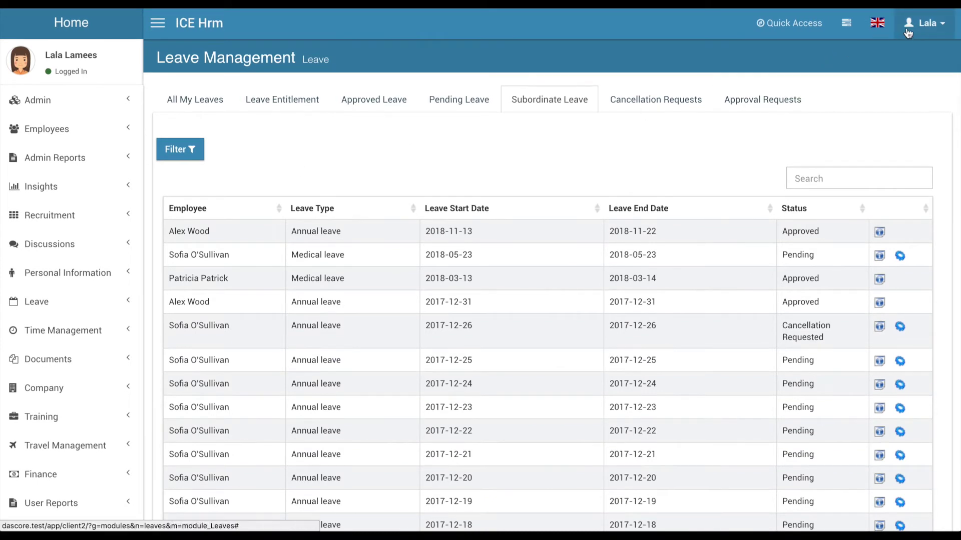
Sign out of the manager account, log in as the administrator, and open Admin Leave Settings.
click(925, 23)
click(922, 173)
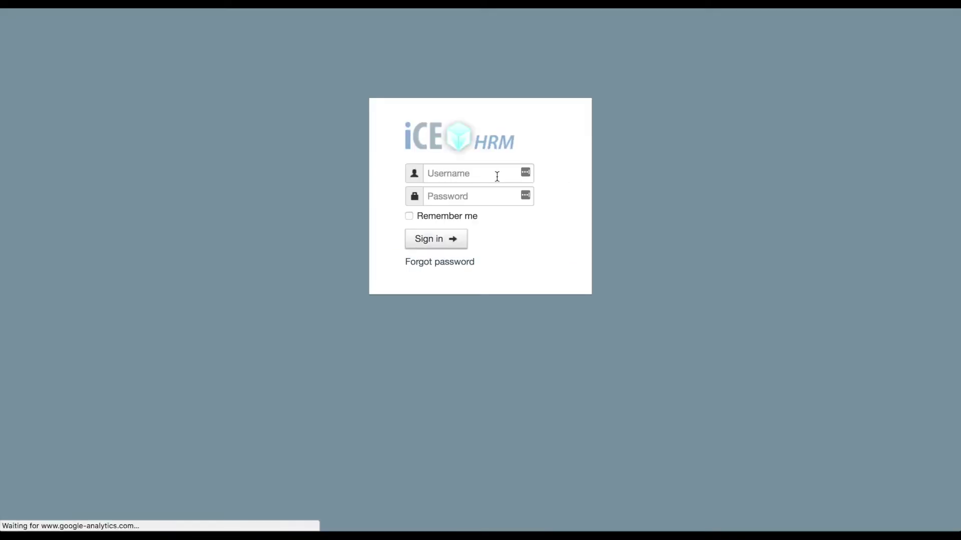
click(483, 175)
text(admin)
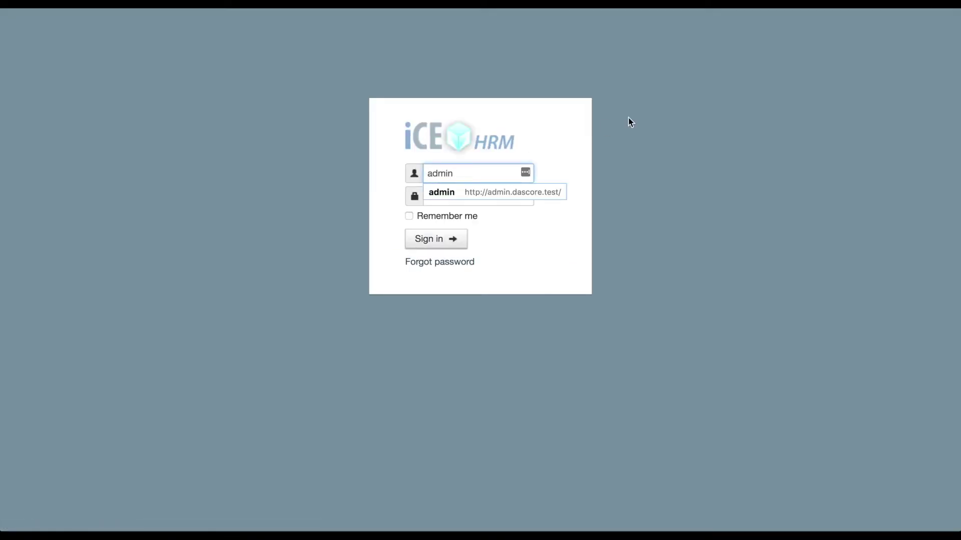
click(440, 197)
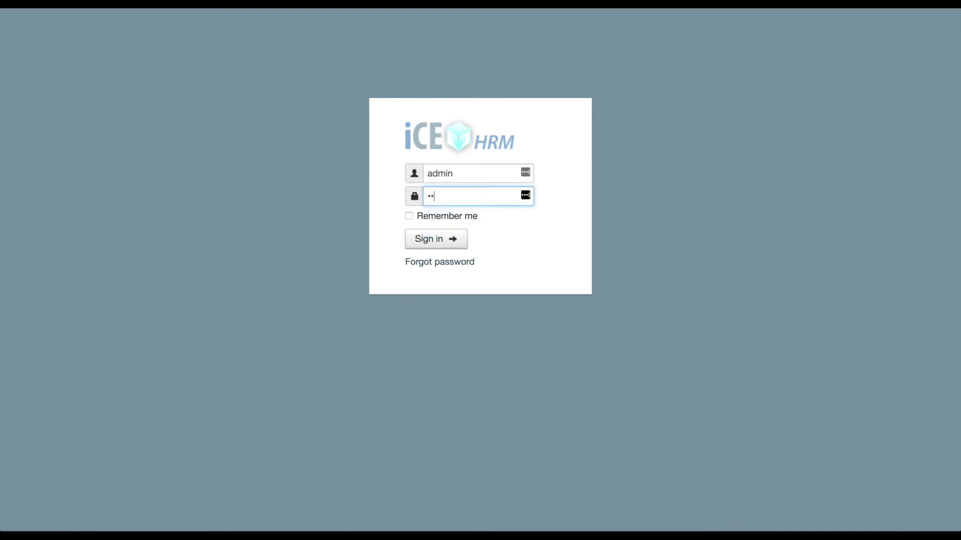
key(Return)
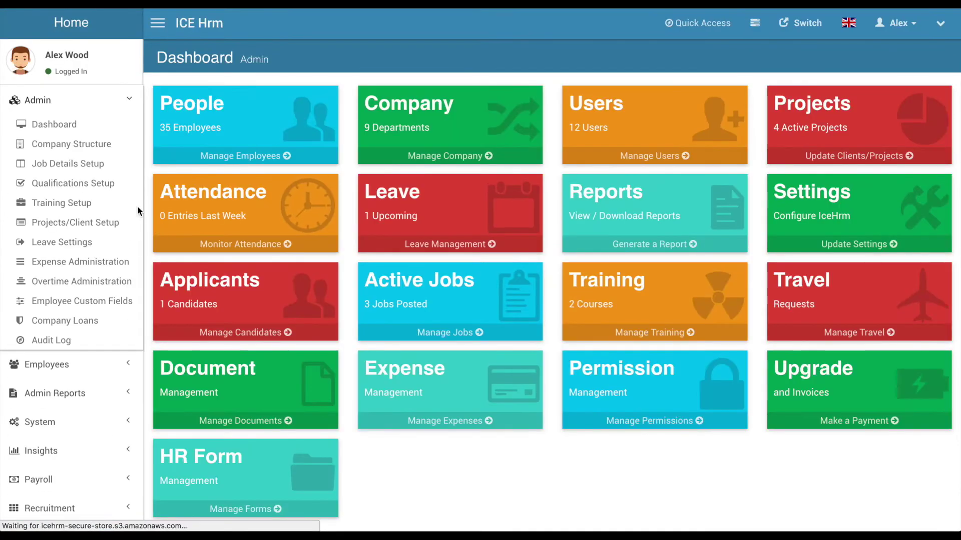
click(59, 243)
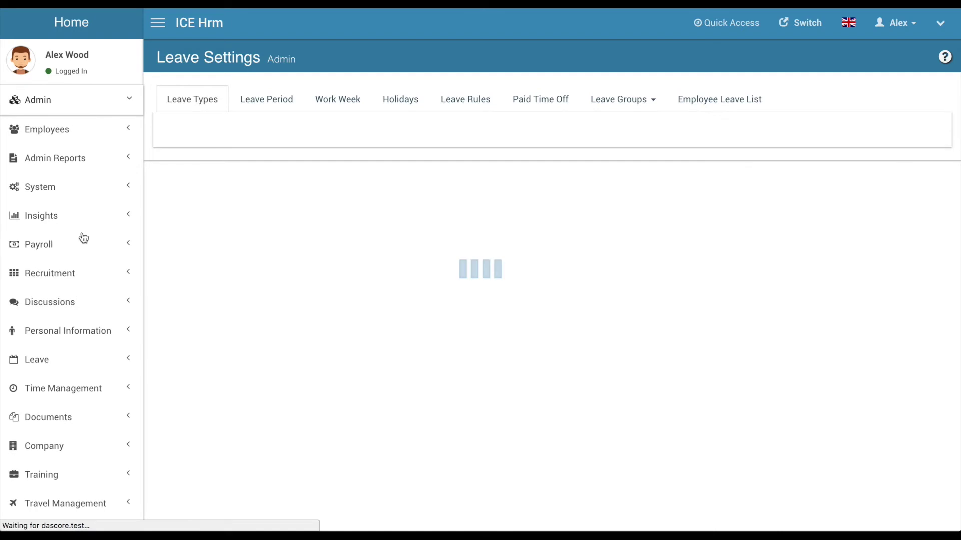
Show the unfiltered Employee Leave List sorted by start date, newest first.
click(743, 99)
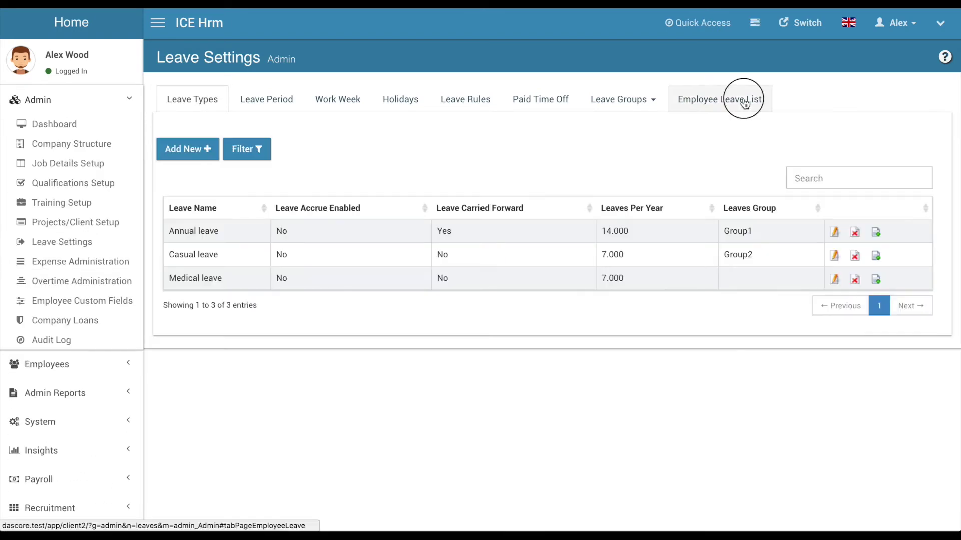
click(504, 149)
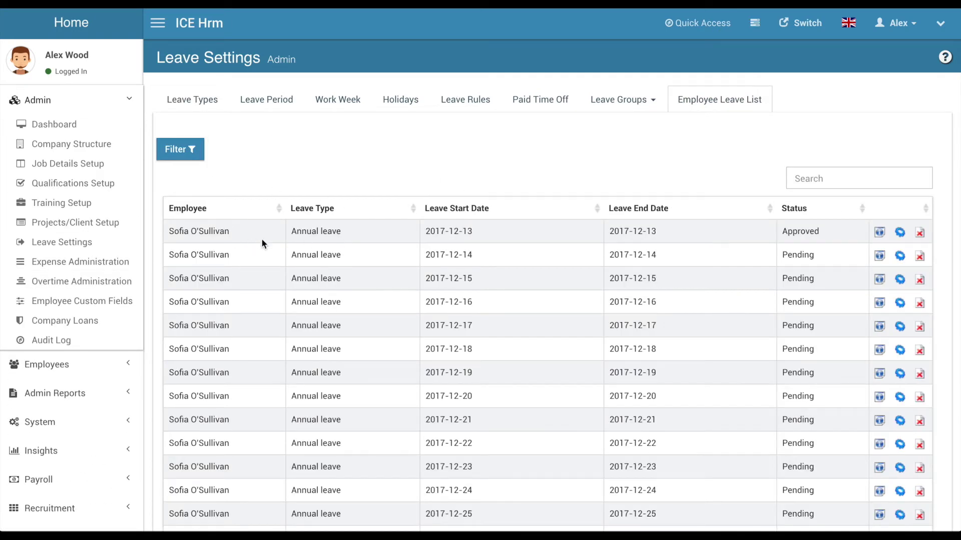
click(465, 211)
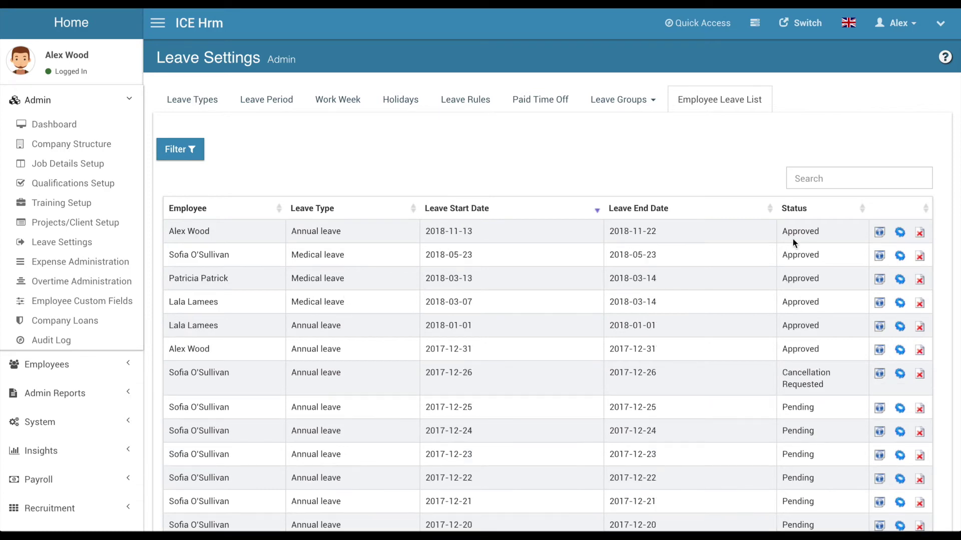
Inspect the 2018-11-13 Annual and 2018-05-23 Medical leave details, then go to Expense Administration.
click(881, 233)
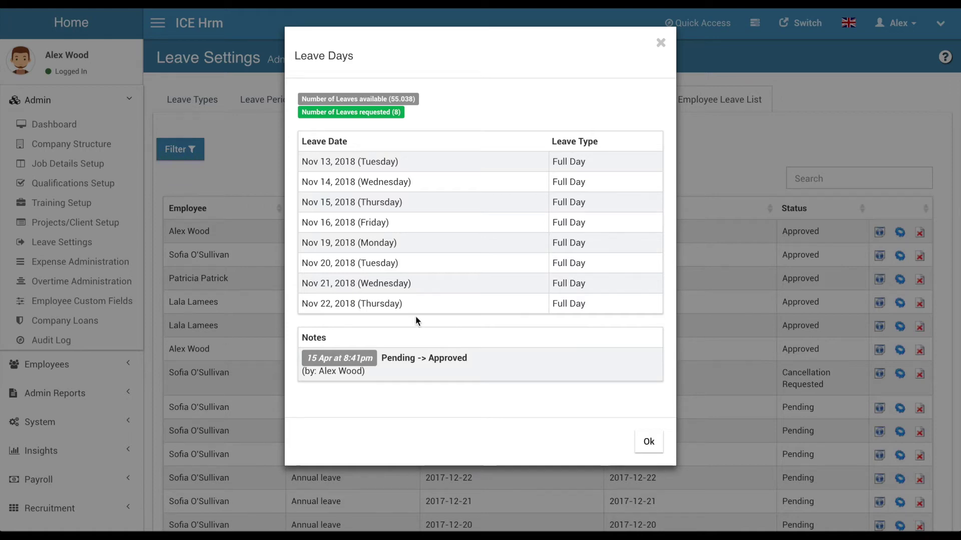
click(661, 43)
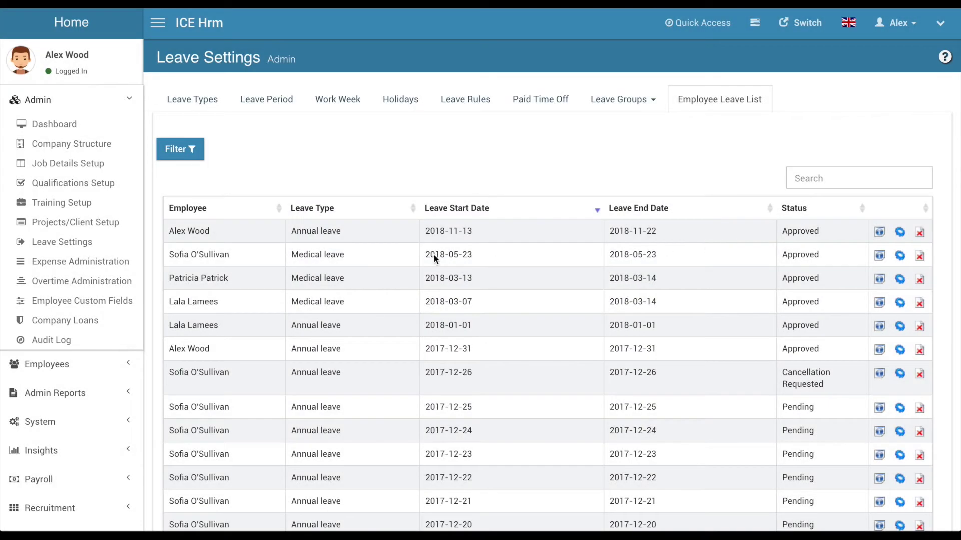
click(879, 255)
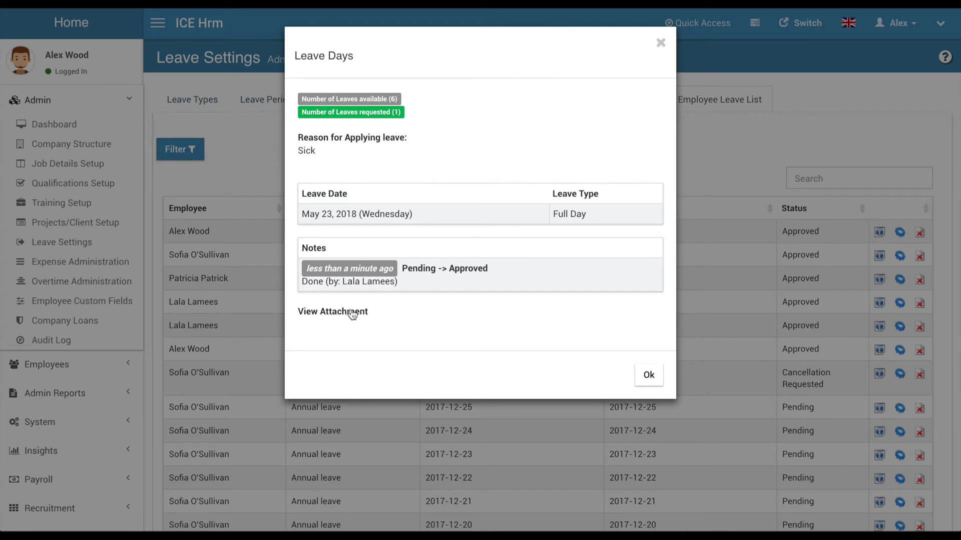
click(648, 375)
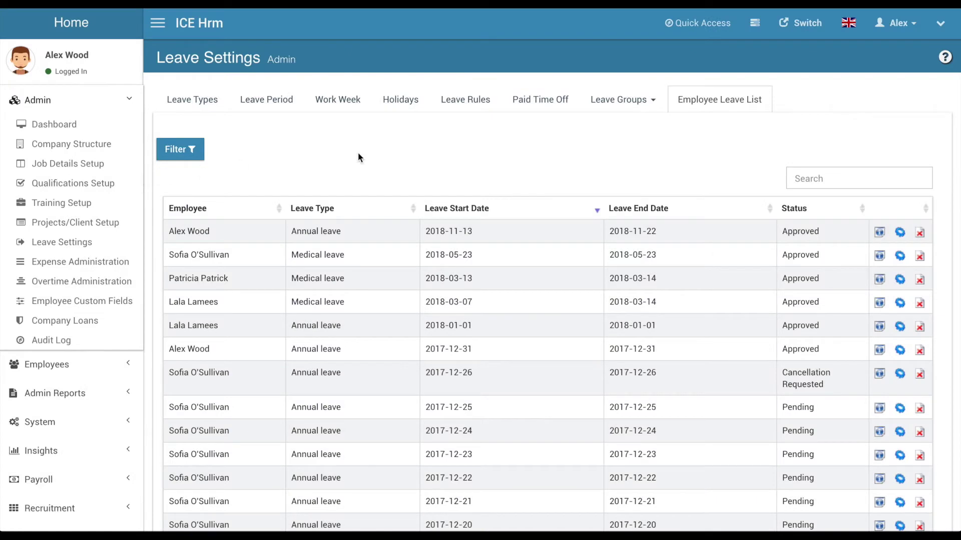
click(75, 264)
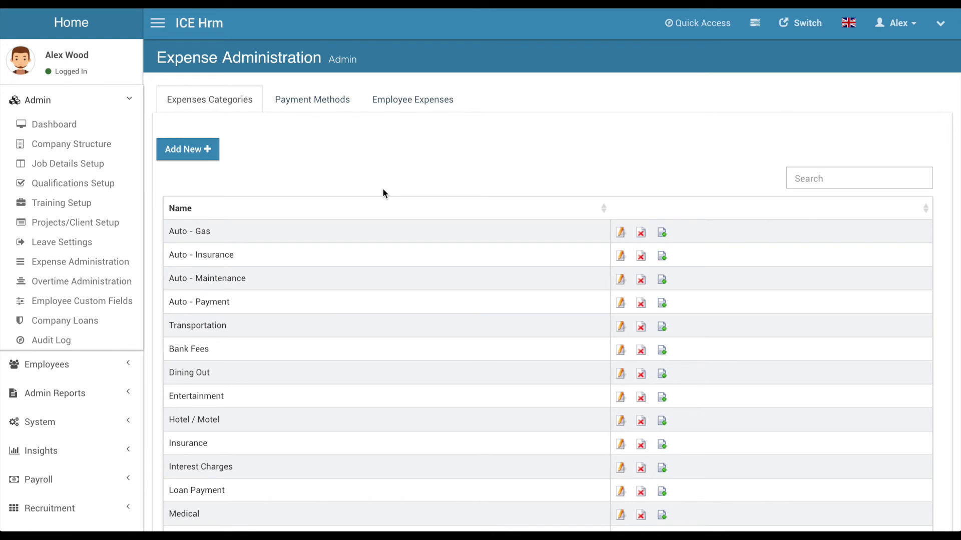
Check the Payment Methods tab, then view the still-empty Employee Expenses list.
scroll(268, 239, down, 4)
scroll(269, 239, up, 4)
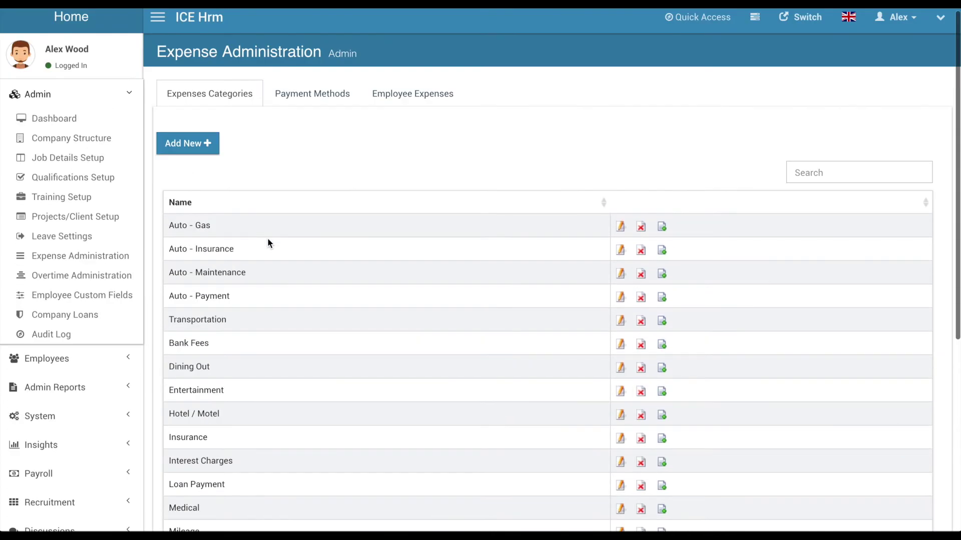
click(310, 95)
click(393, 94)
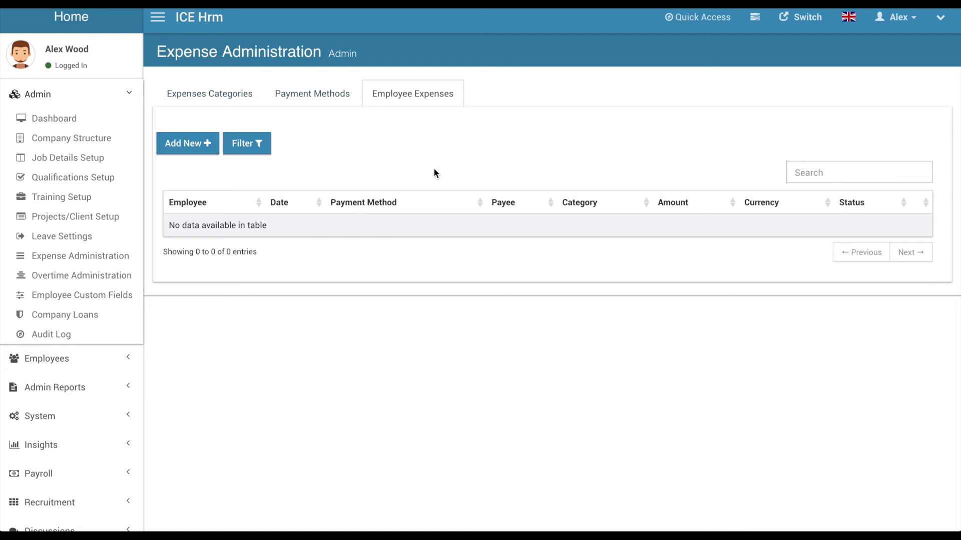
scroll(630, 131, up, 1)
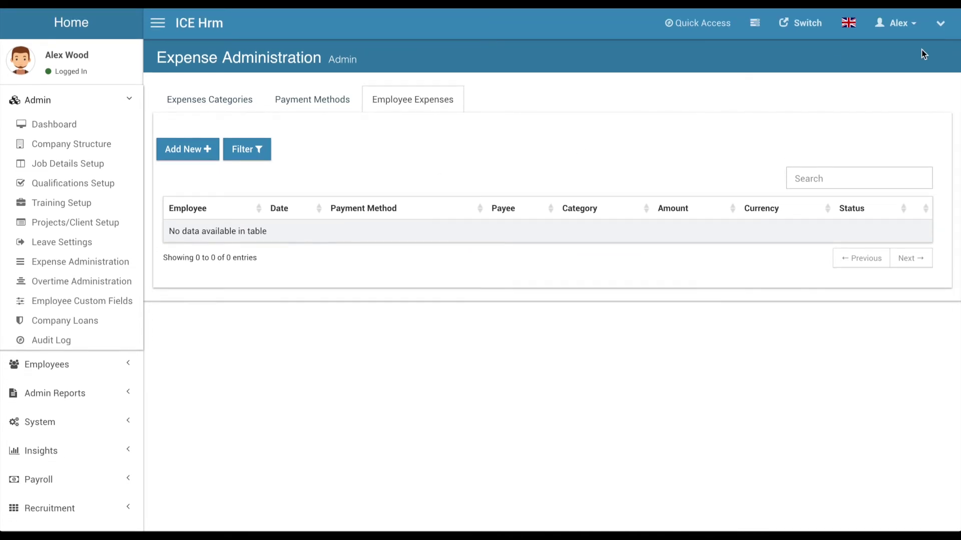
click(895, 23)
Sign out of the admin account and sign in with the employee's username and password.
click(902, 176)
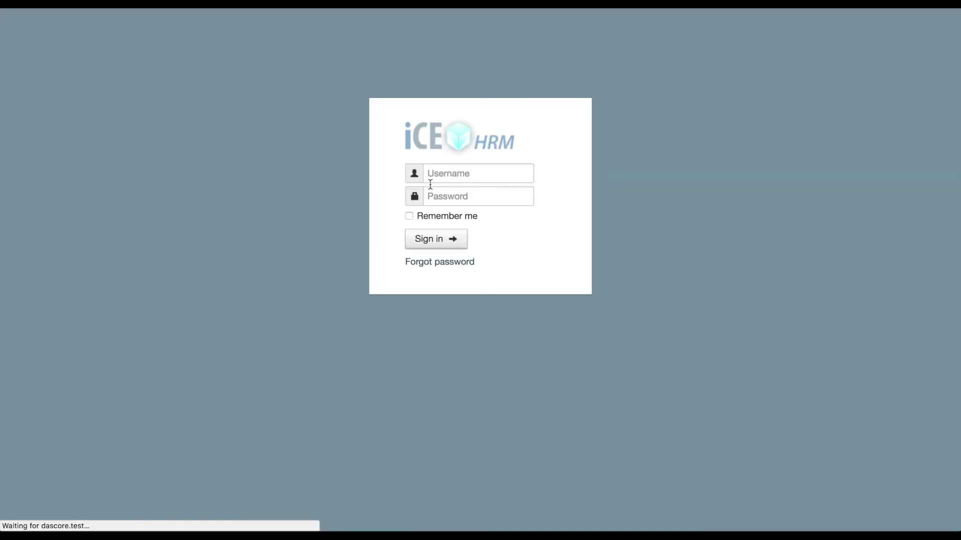
click(455, 175)
text(user1)
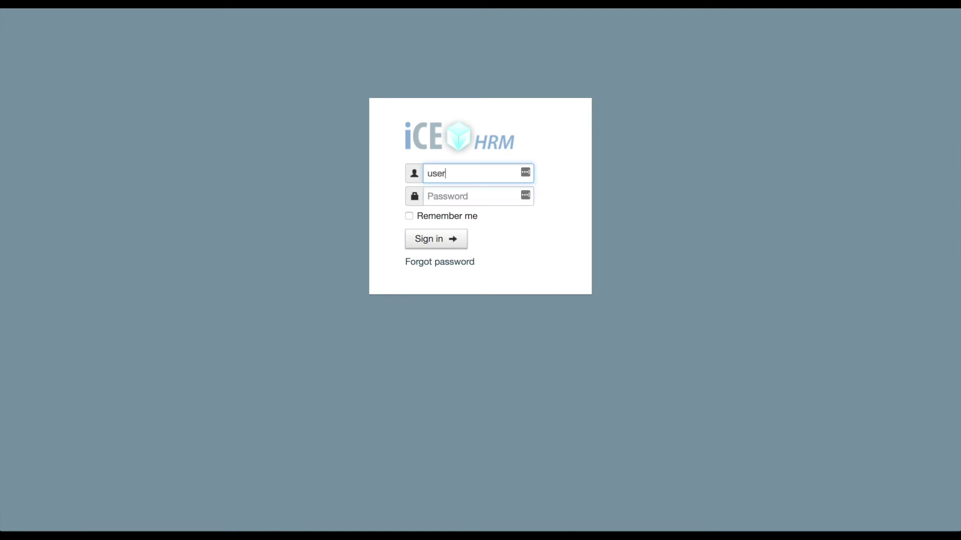
click(453, 190)
text(dem)
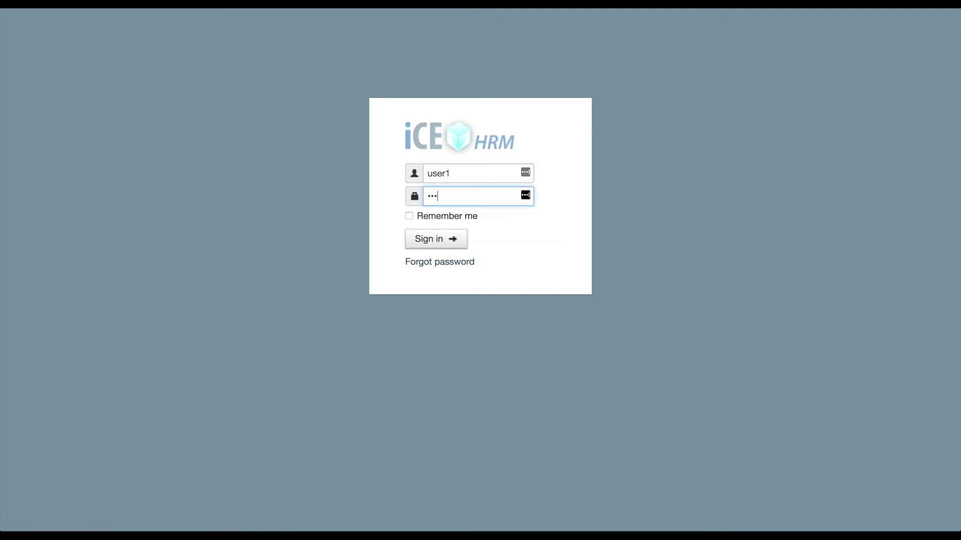
click(431, 240)
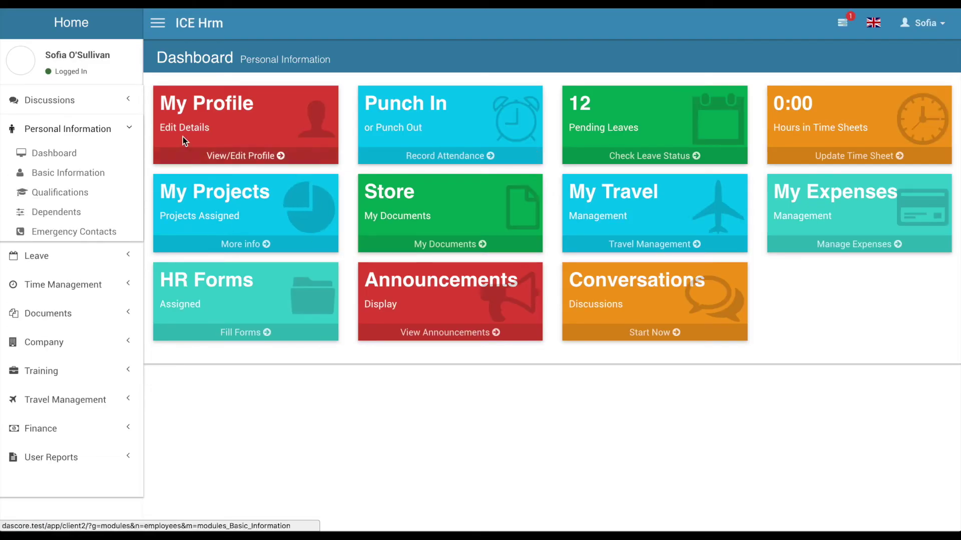
Start a new expense claim under Finance > Expenses and open its date picker.
click(49, 436)
click(64, 456)
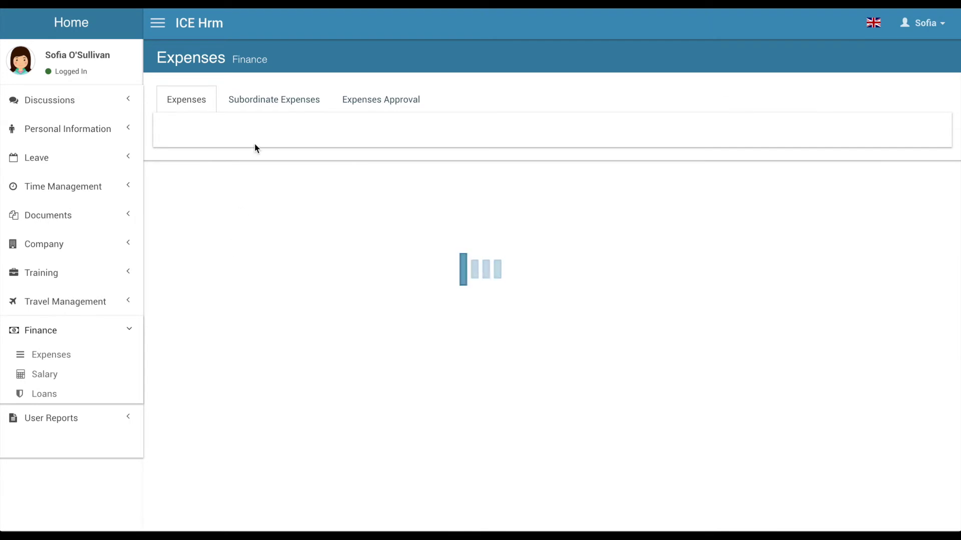
click(203, 146)
click(428, 161)
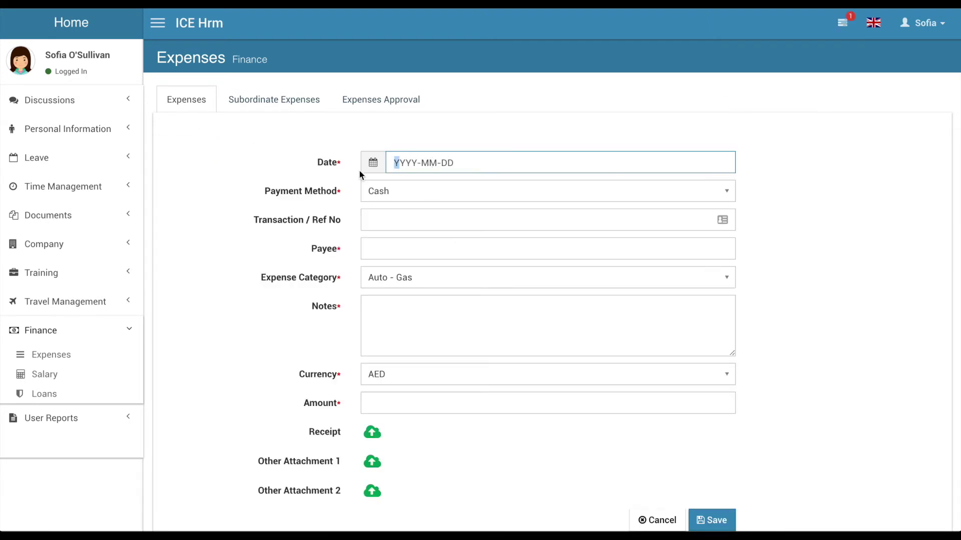
Set the expense date to 2018-05-22, enter a transaction reference, and payee Gas.
click(382, 336)
click(417, 261)
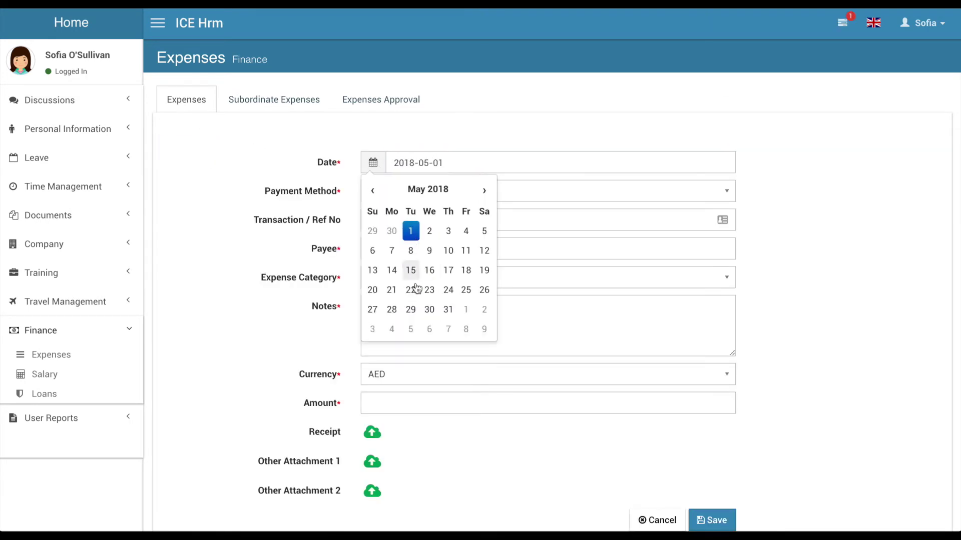
click(413, 289)
click(393, 220)
text(REDSSSASDSDS)
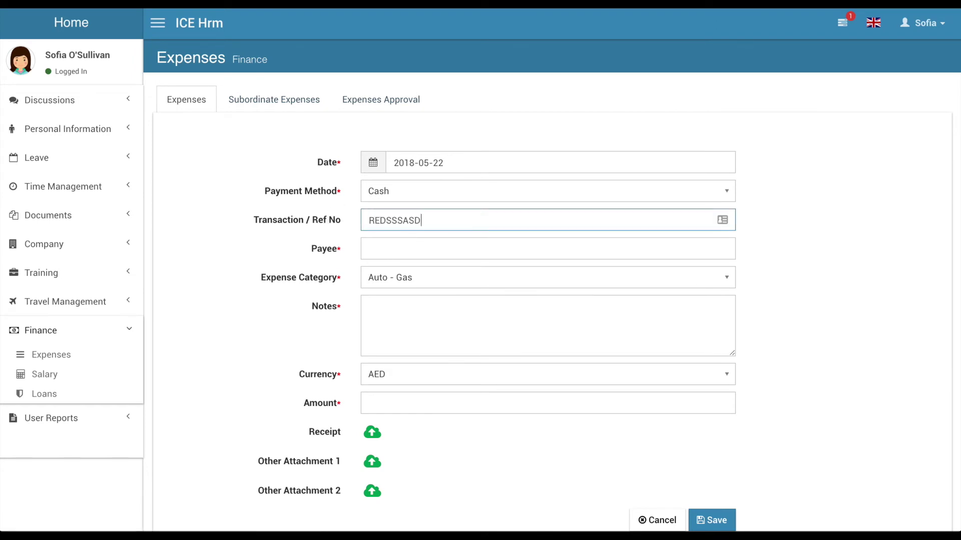
click(474, 248)
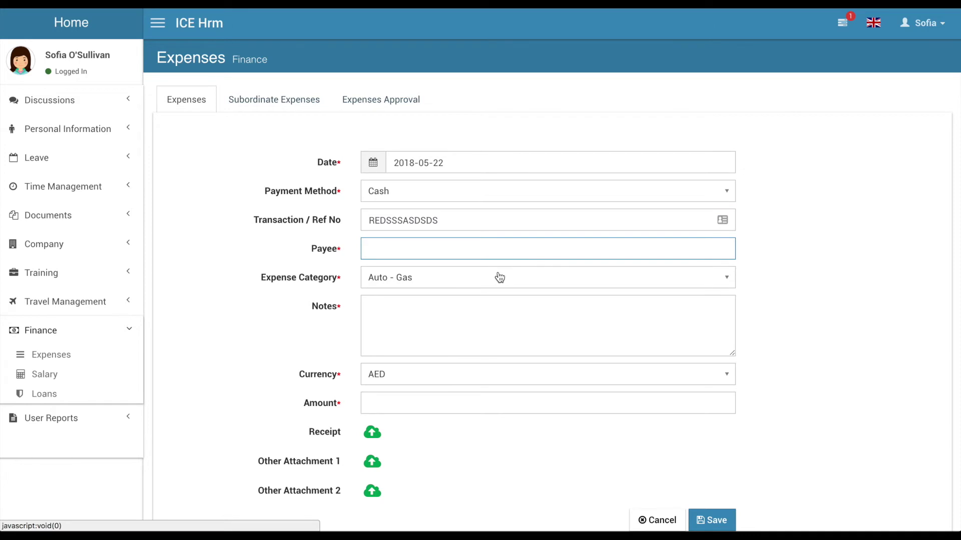
text(Gas)
Set the expense currency to USD and the amount to 20.00.
click(414, 337)
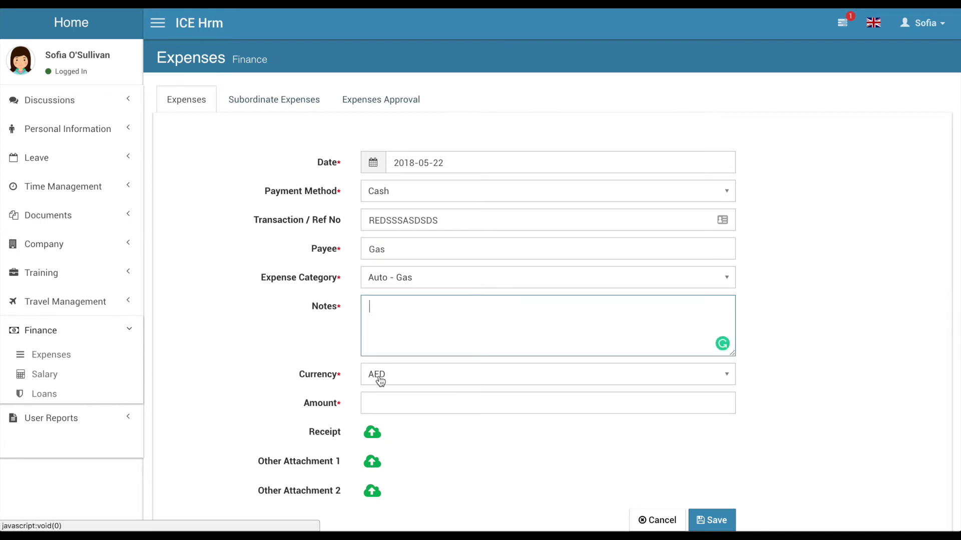
click(384, 377)
text(USD)
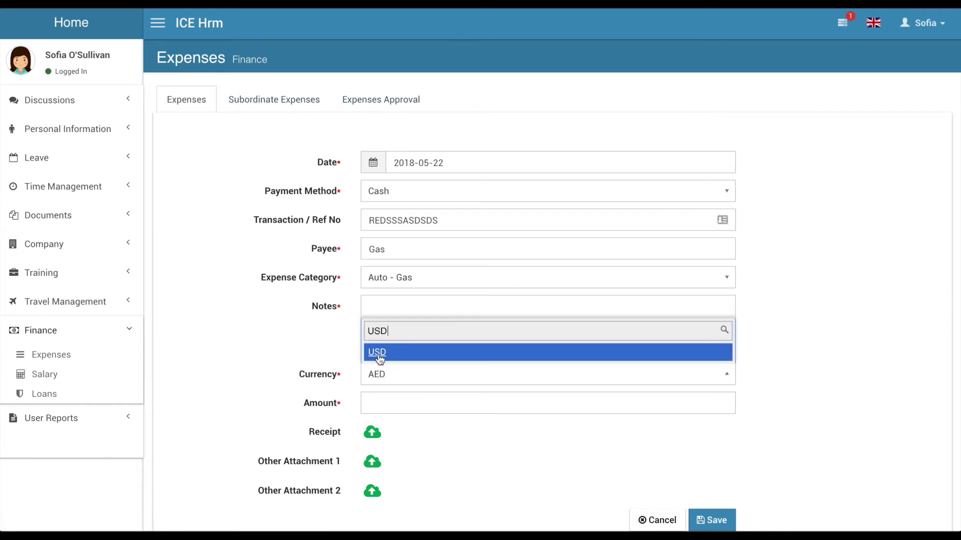
click(378, 355)
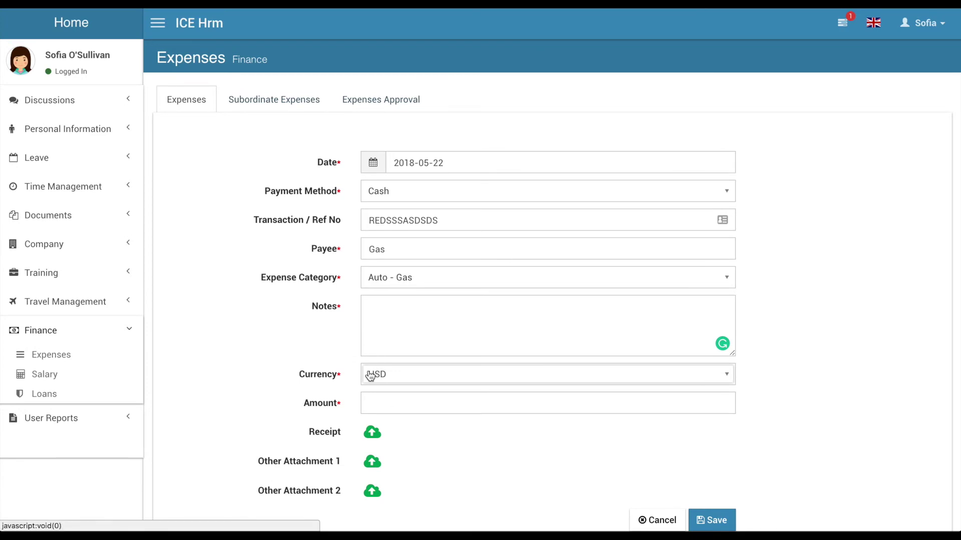
click(392, 405)
text(20.00)
click(434, 440)
Add the required note 'Note' and save the expense claim.
scroll(434, 440, down, 1)
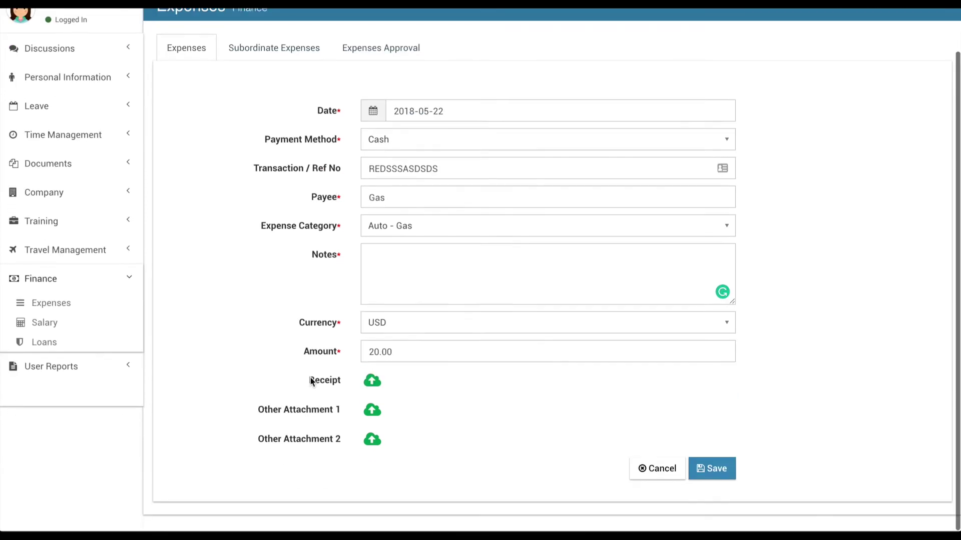
click(717, 473)
click(404, 252)
text(Notes...)
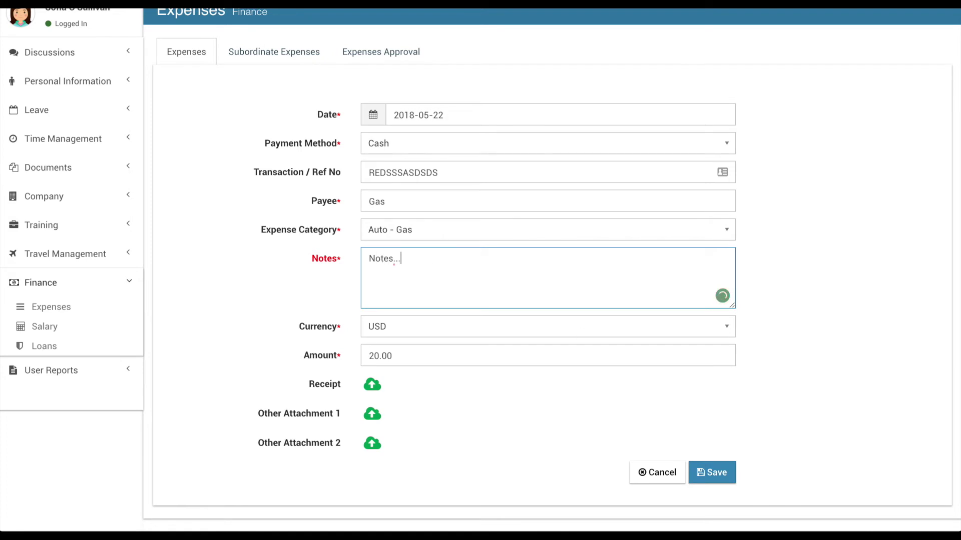
click(728, 475)
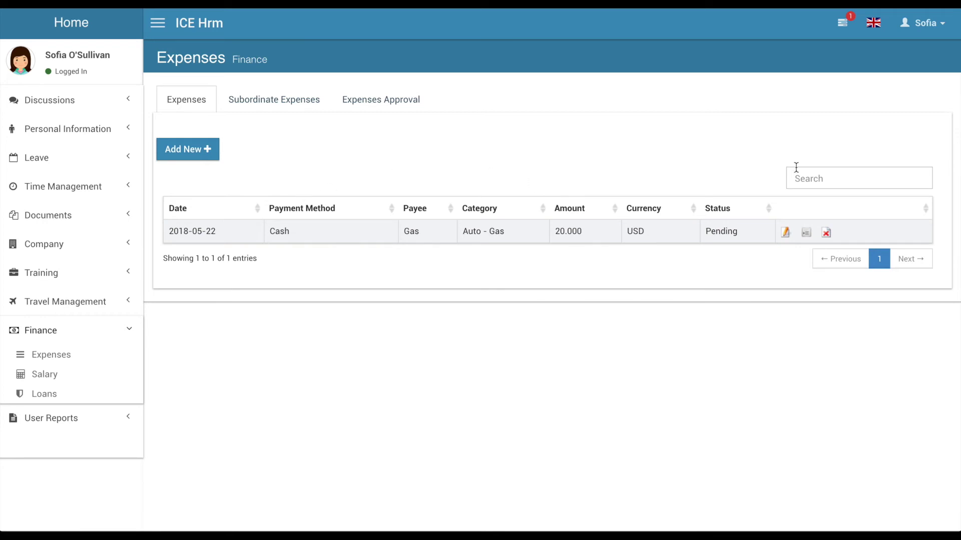
Check the expense claim's activity log and the new notification, then close both.
click(807, 233)
click(658, 40)
click(842, 22)
click(546, 140)
Sign out of the employee account and sign back in as the administrator.
click(925, 23)
click(918, 170)
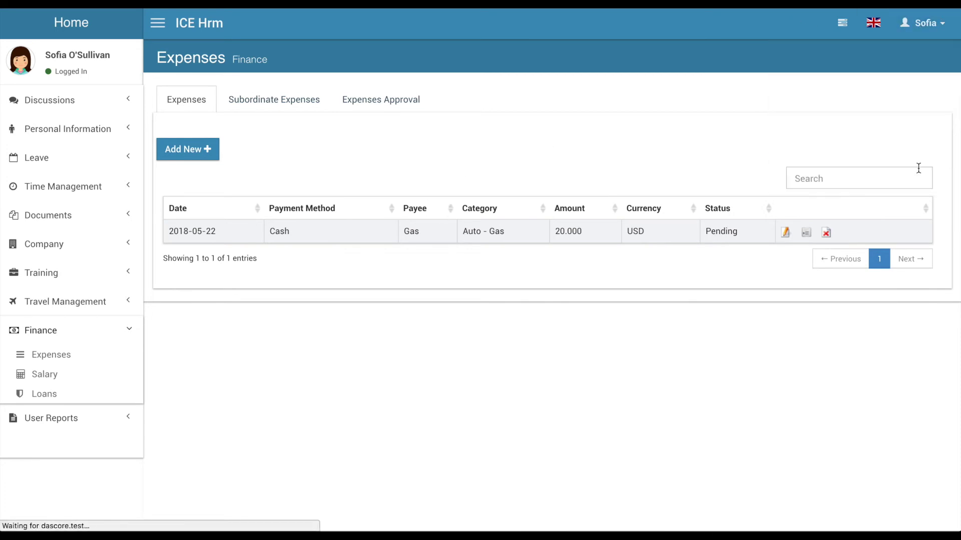
click(469, 175)
text(admin)
click(431, 199)
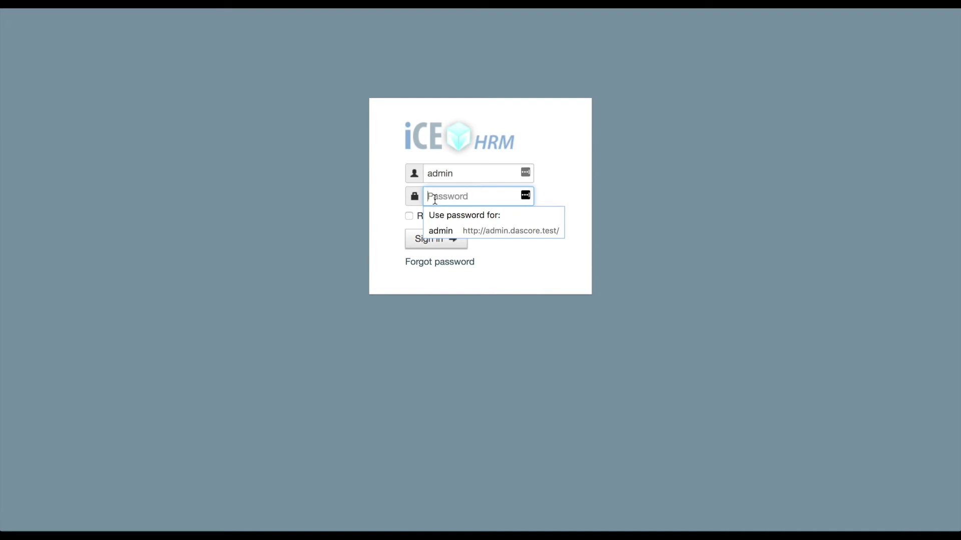
text(a)
click(454, 239)
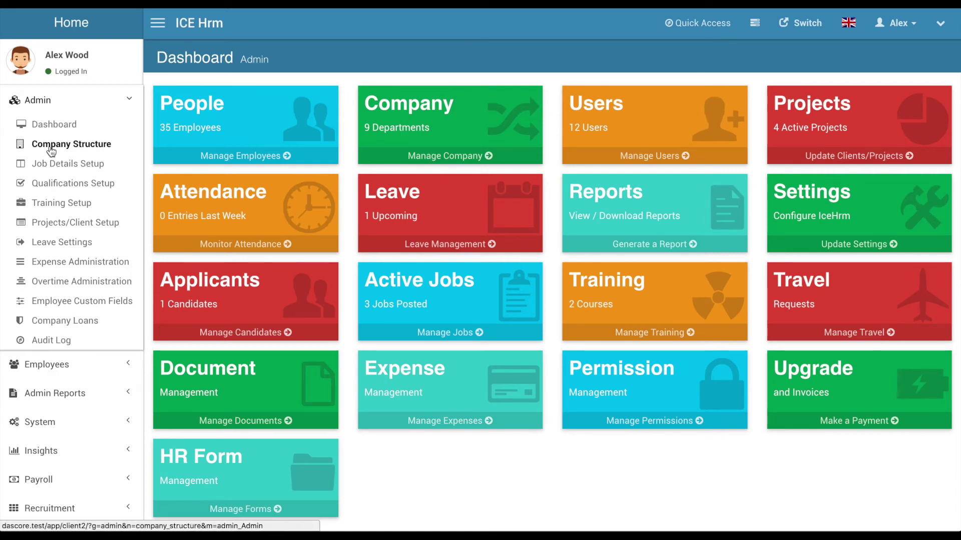
Open the third employee's profile from Employees > Employees and bring up its edit form.
click(42, 101)
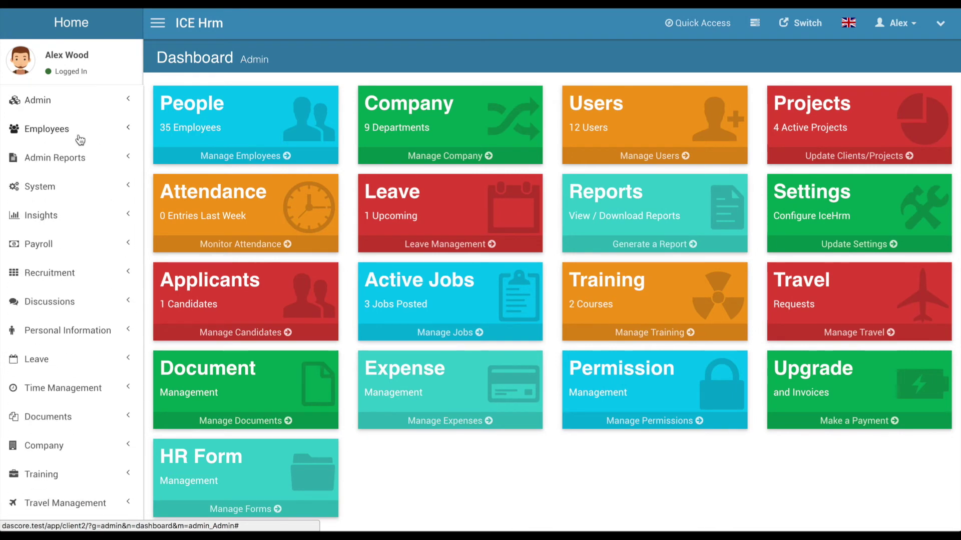
click(80, 139)
click(60, 153)
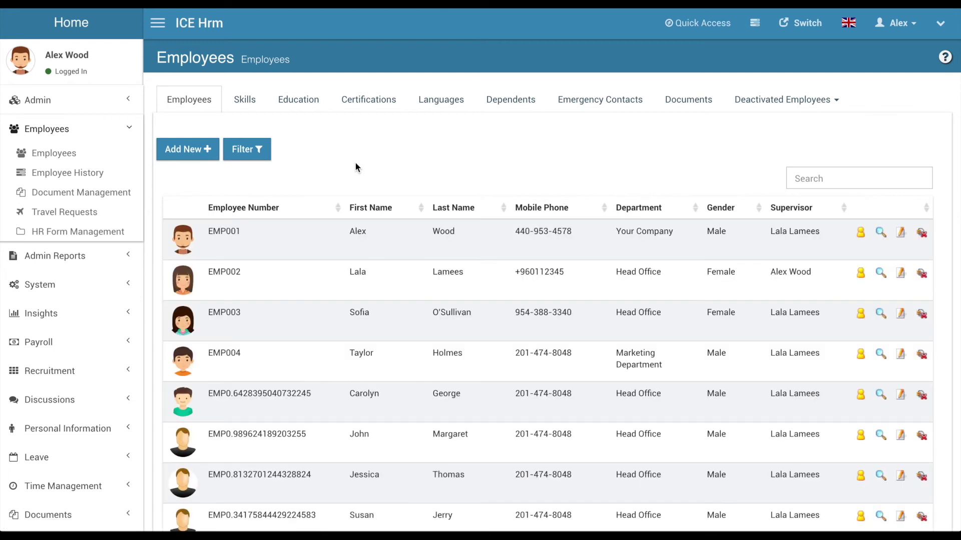
click(881, 316)
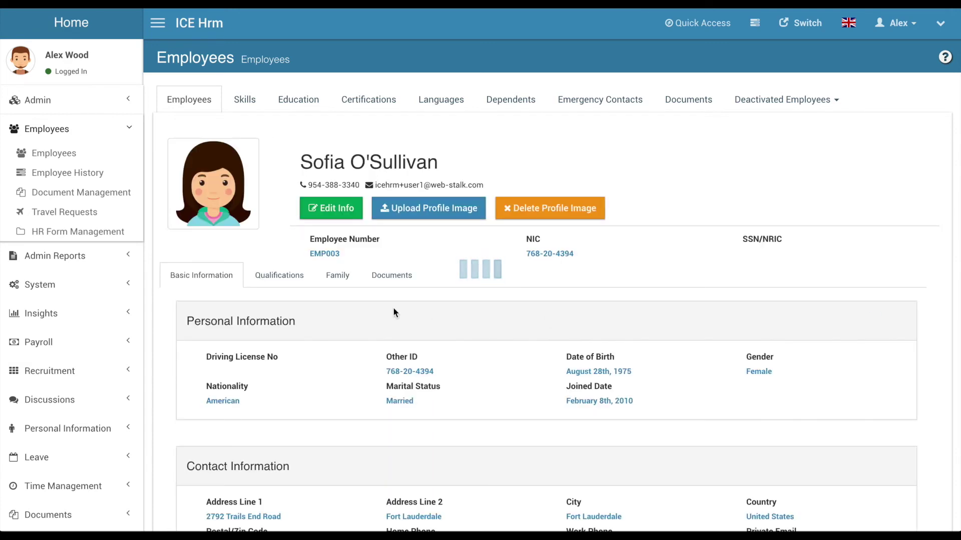
scroll(390, 315, down, 4)
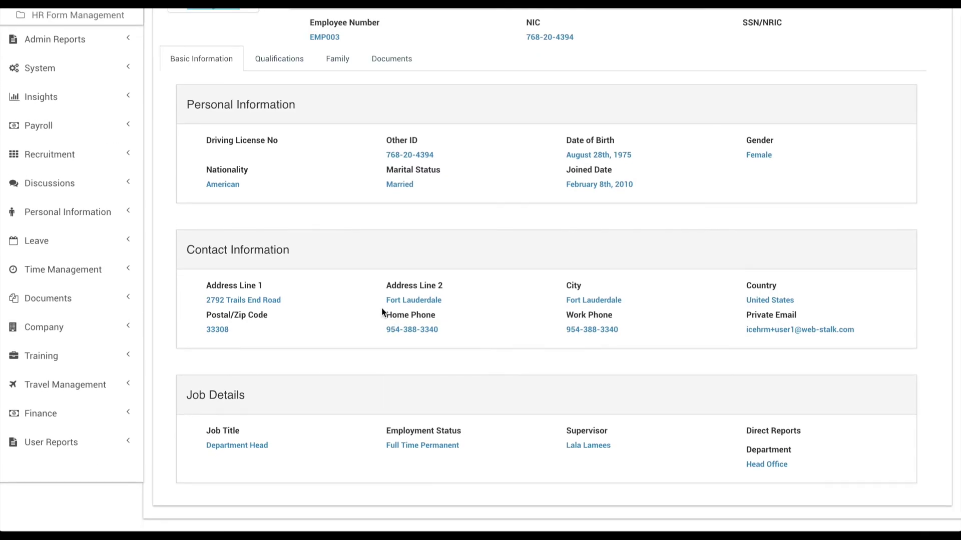
scroll(384, 311, up, 4)
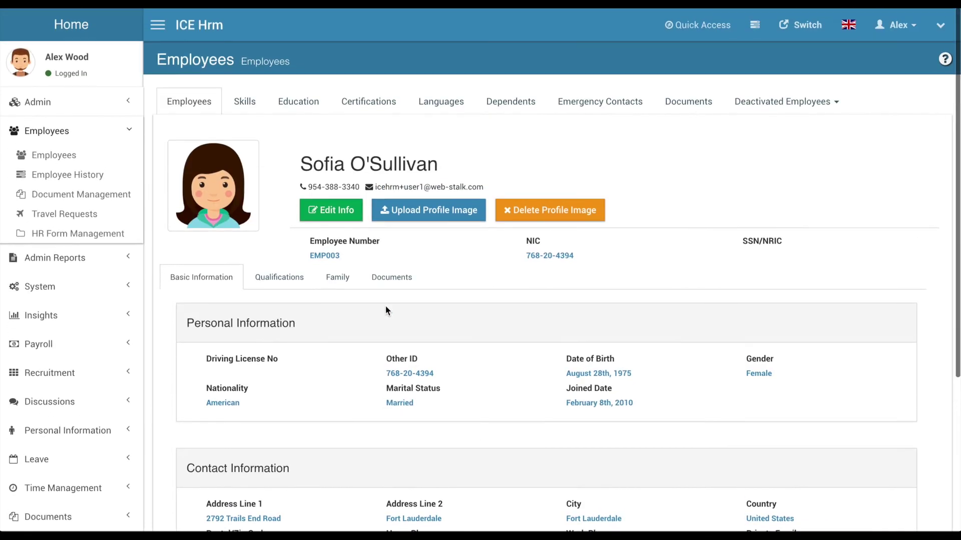
click(331, 213)
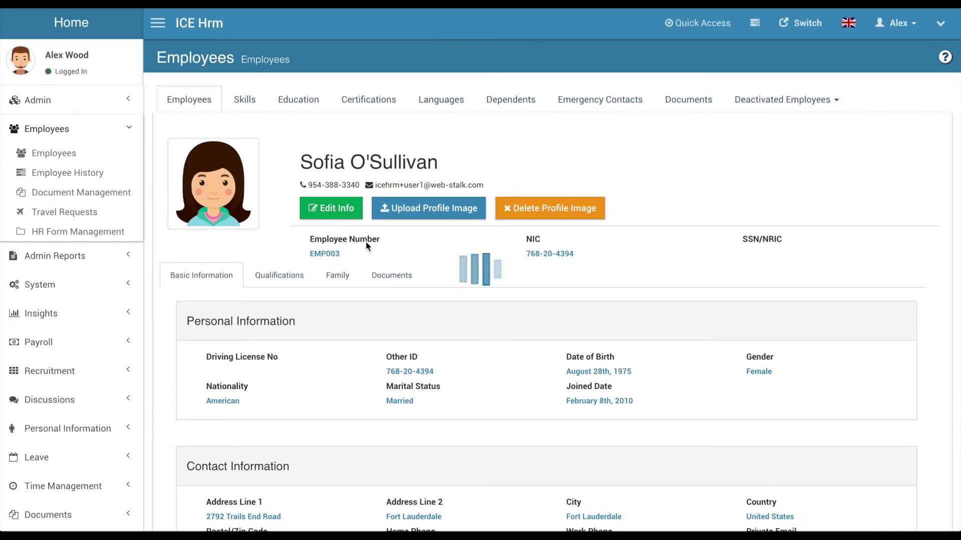
scroll(433, 370, down, 12)
scroll(432, 371, down, 4)
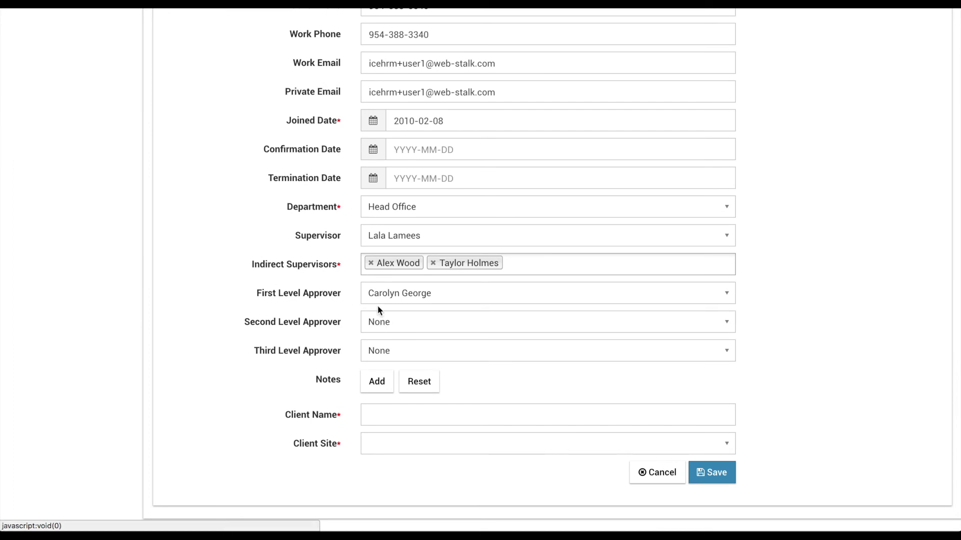
scroll(216, 342, up, 15)
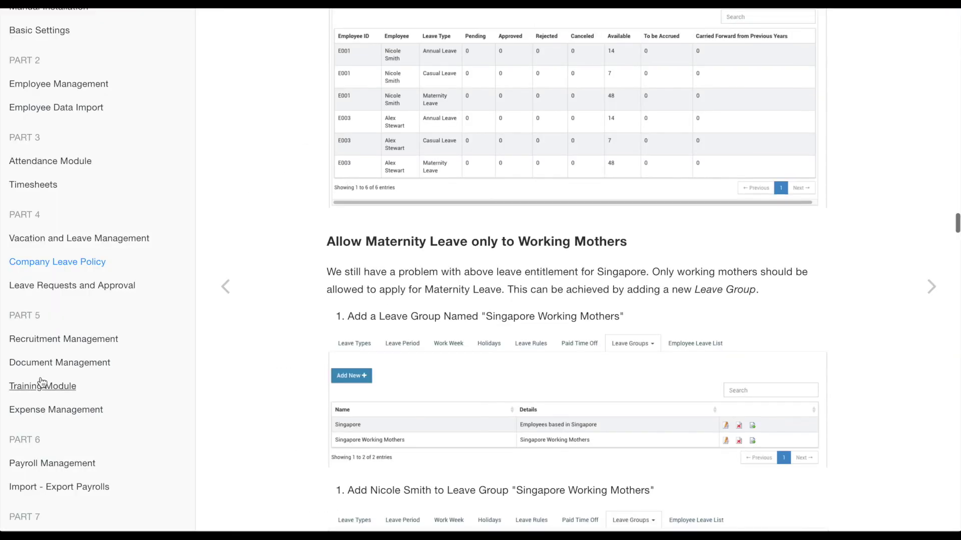
Open the guide's Expense Management page and scroll through its approval process flowchart.
scroll(77, 328, down, 4)
click(80, 244)
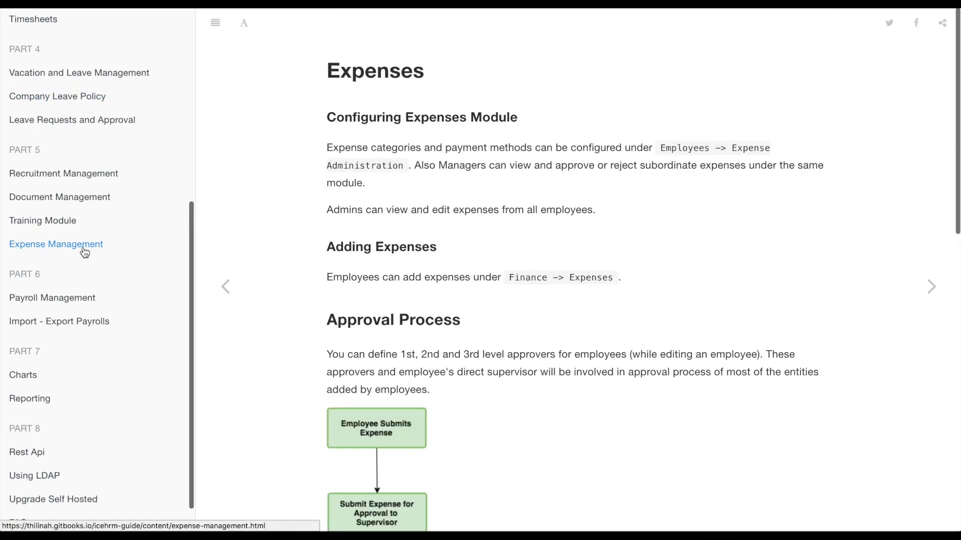
scroll(297, 302, down, 5)
scroll(297, 303, down, 2)
scroll(297, 303, up, 1)
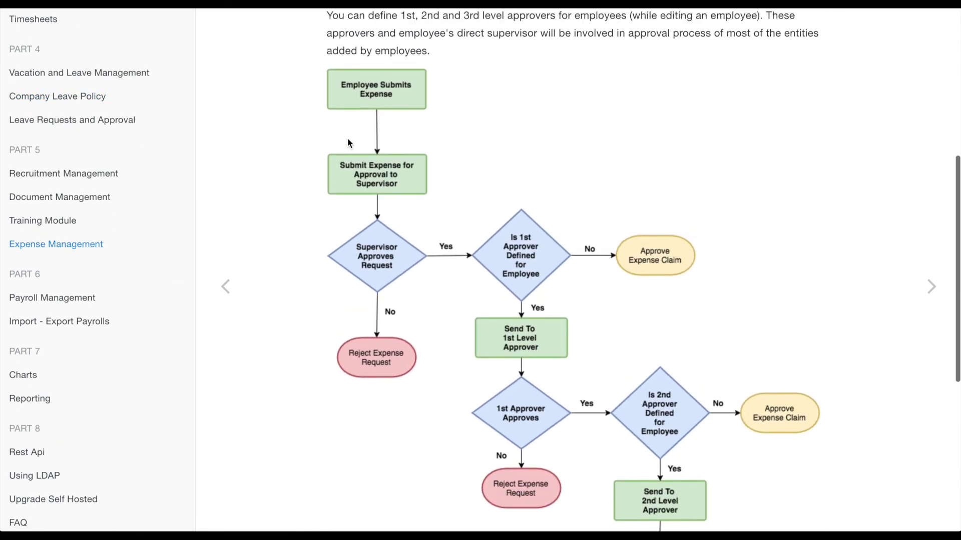
scroll(279, 354, down, 5)
scroll(277, 351, up, 5)
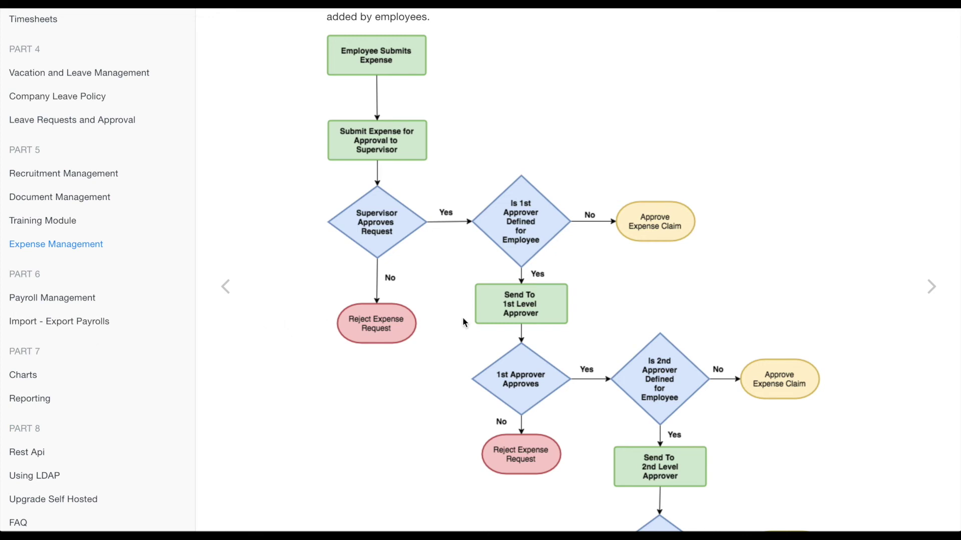
scroll(345, 306, up, 1)
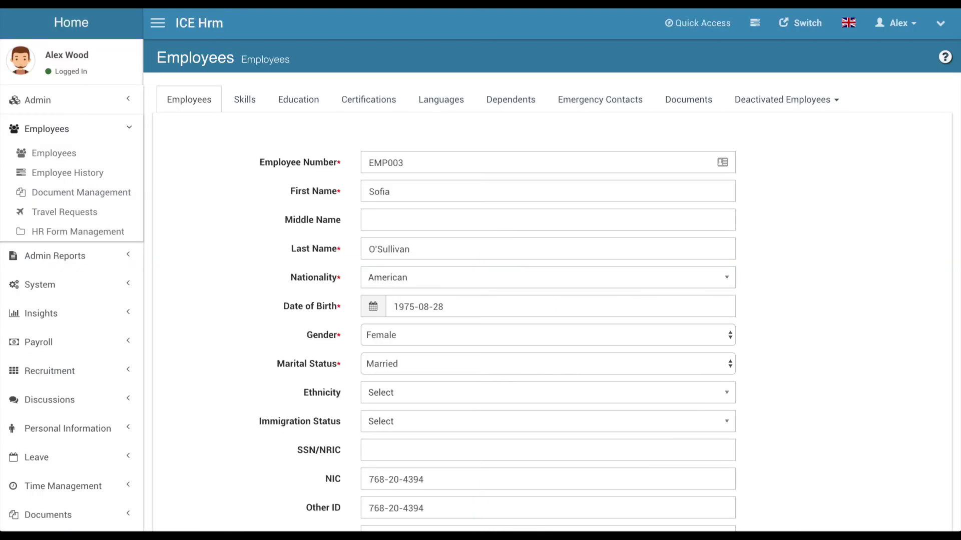
Browse Overtime Requests and the Company Loans tabs under Admin, then open the Audit Log.
click(50, 102)
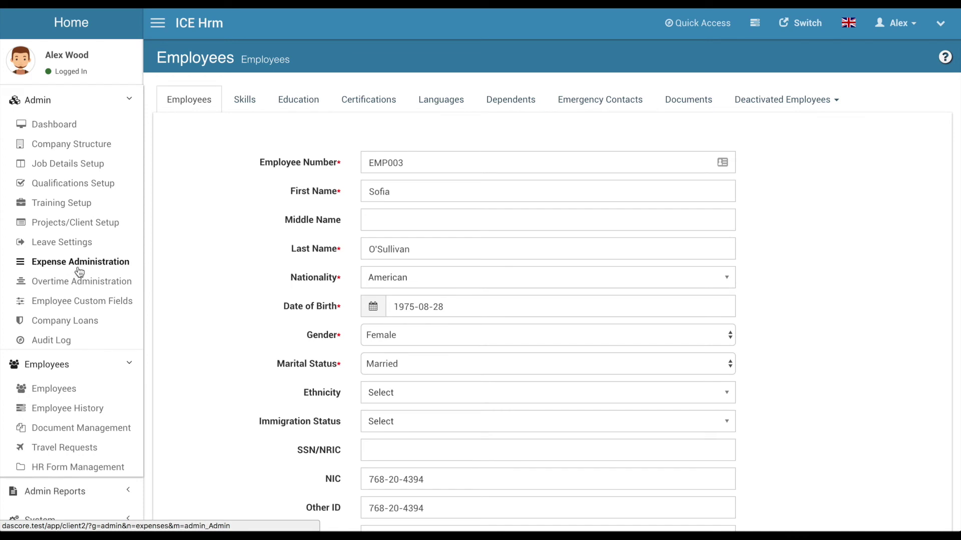
click(87, 283)
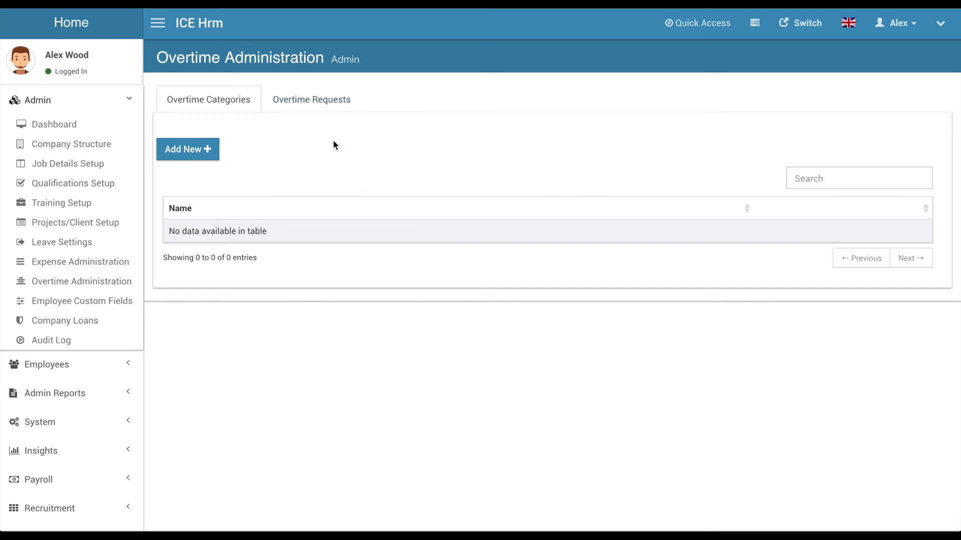
click(324, 100)
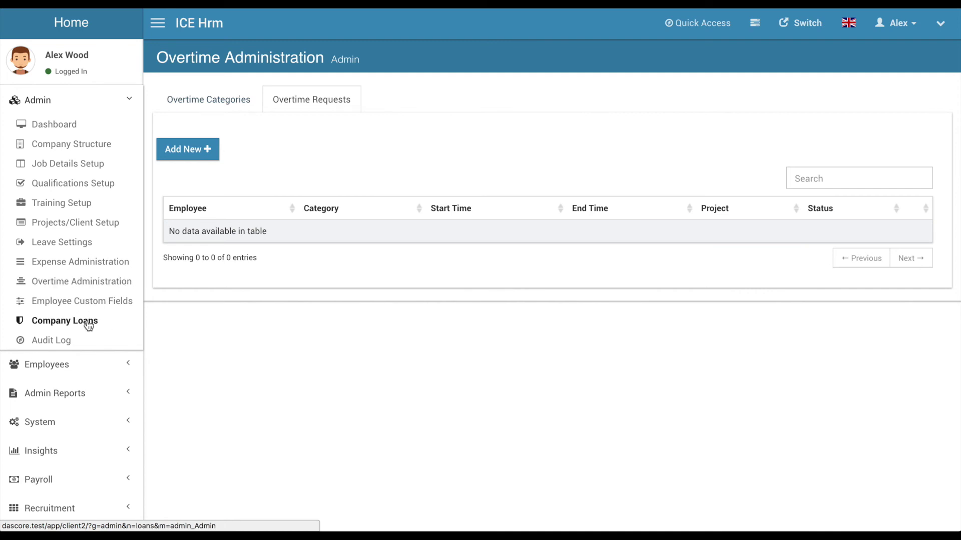
click(83, 321)
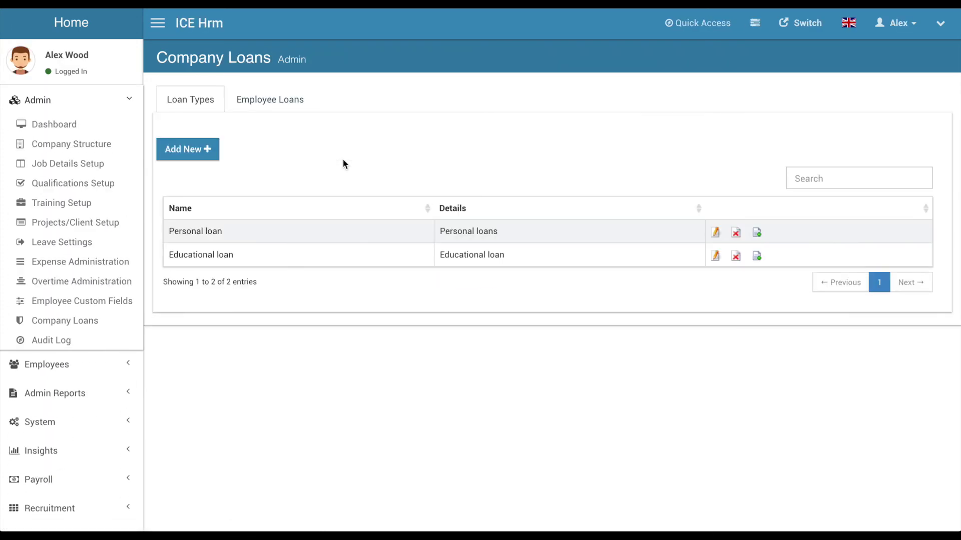
click(295, 99)
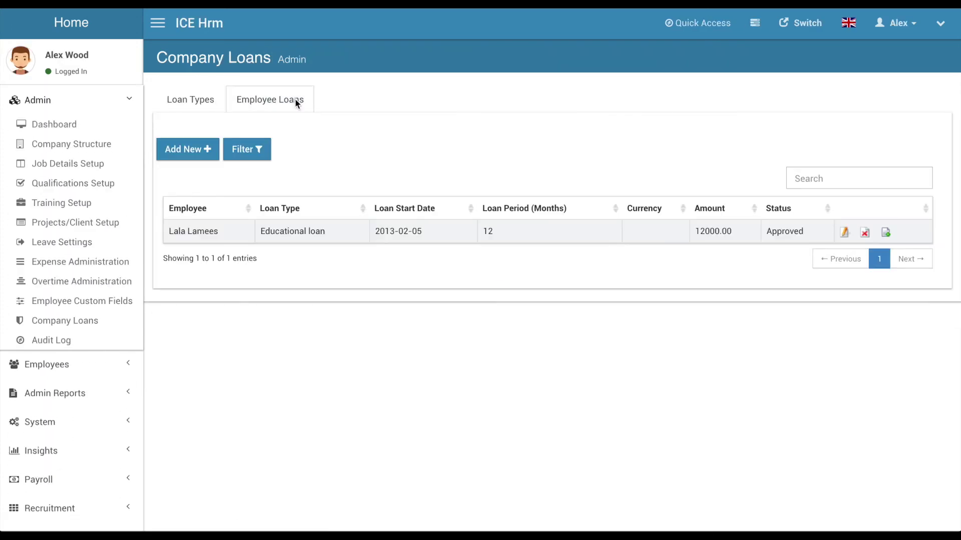
scroll(205, 95, down, 1)
click(205, 94)
click(59, 325)
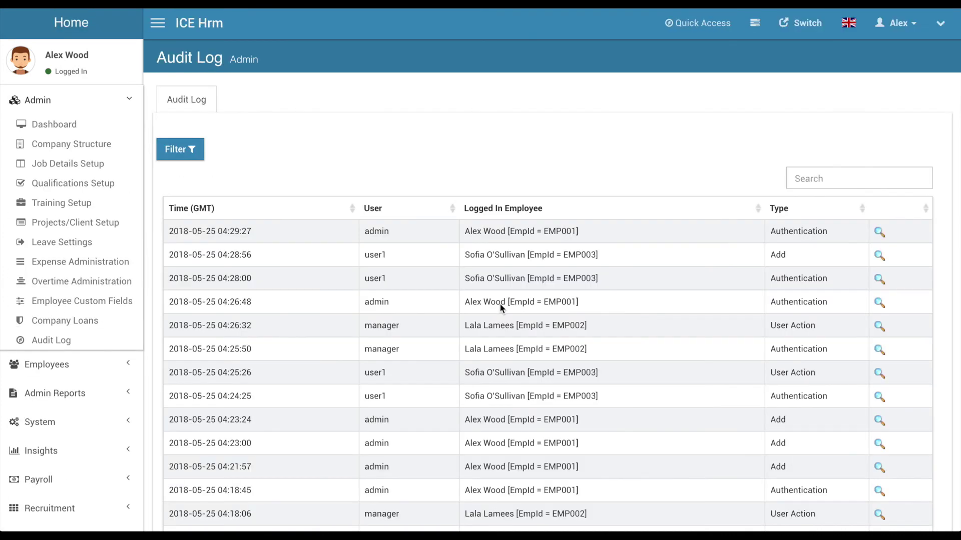
Inspect the details of the 04:28:56 audit record and close them.
scroll(543, 302, down, 3)
scroll(543, 303, up, 2)
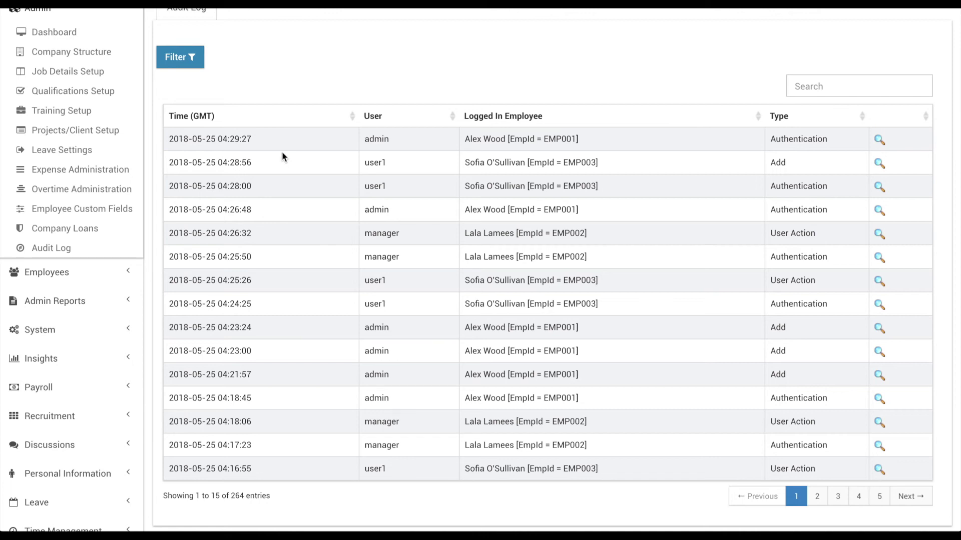
click(878, 163)
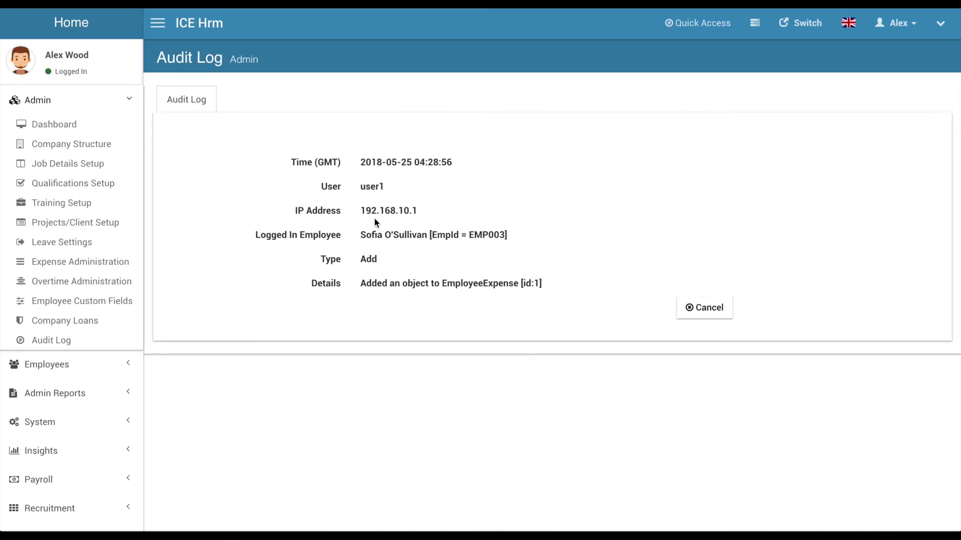
click(709, 308)
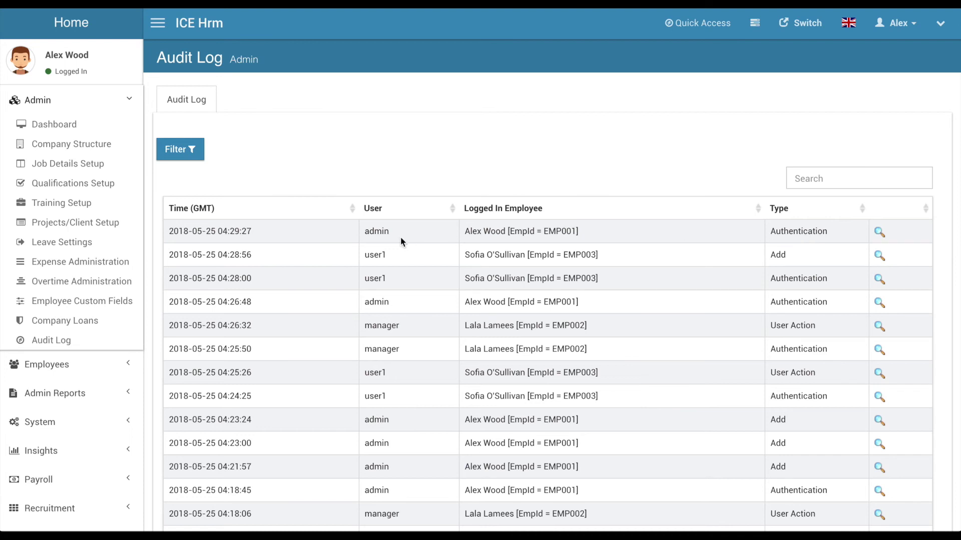
scroll(426, 339, down, 3)
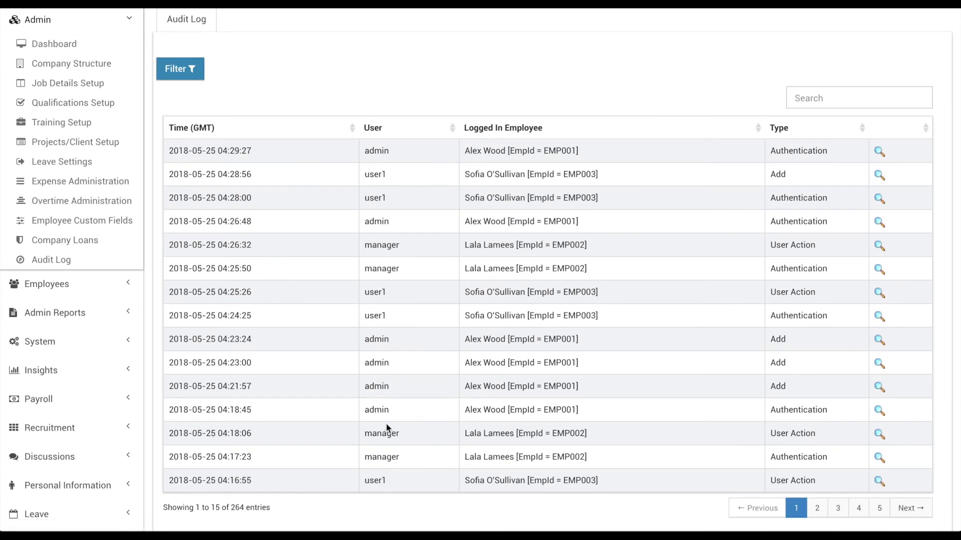
scroll(90, 126, up, 3)
Browse the employees' Skills, Education, Certifications and Languages tabs, ending on Skills.
click(47, 102)
click(42, 131)
click(46, 152)
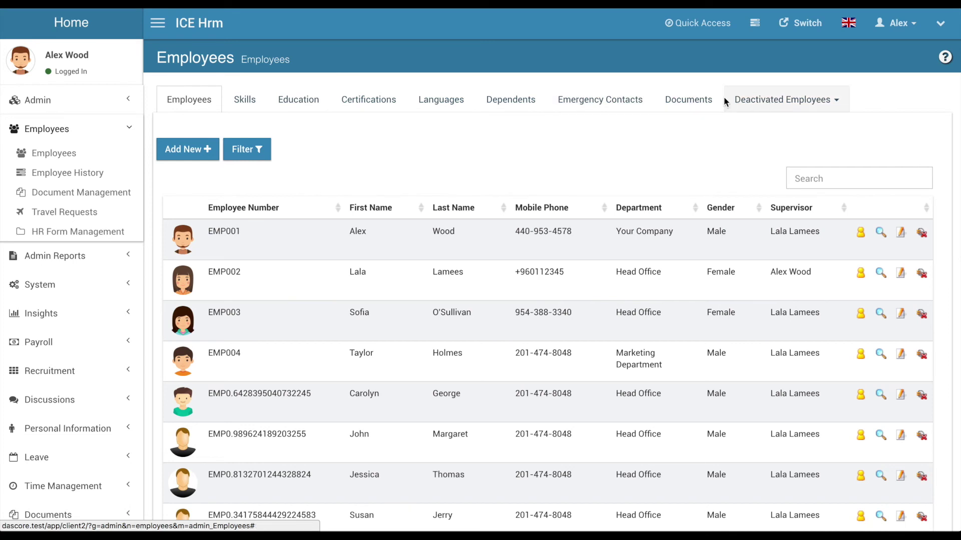
click(249, 101)
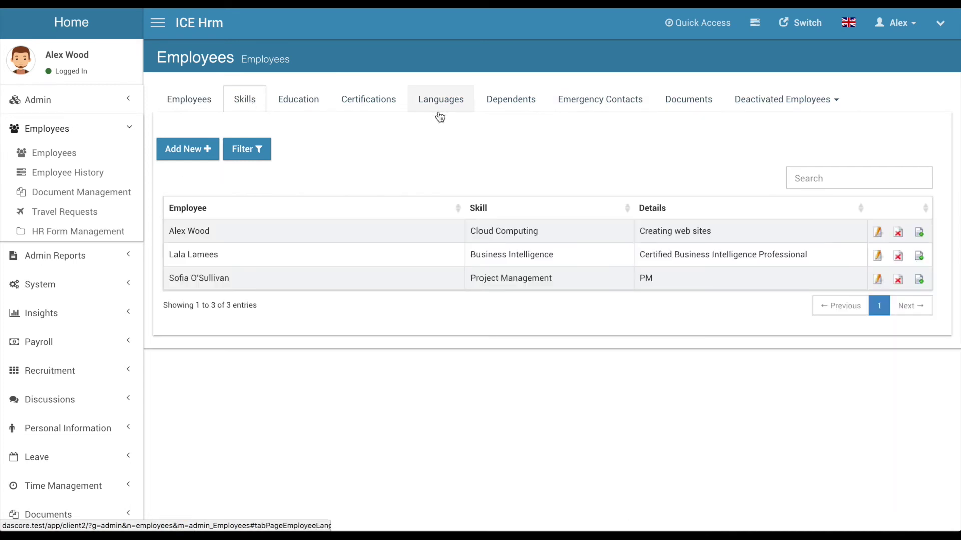
click(314, 106)
click(373, 103)
click(436, 101)
click(244, 100)
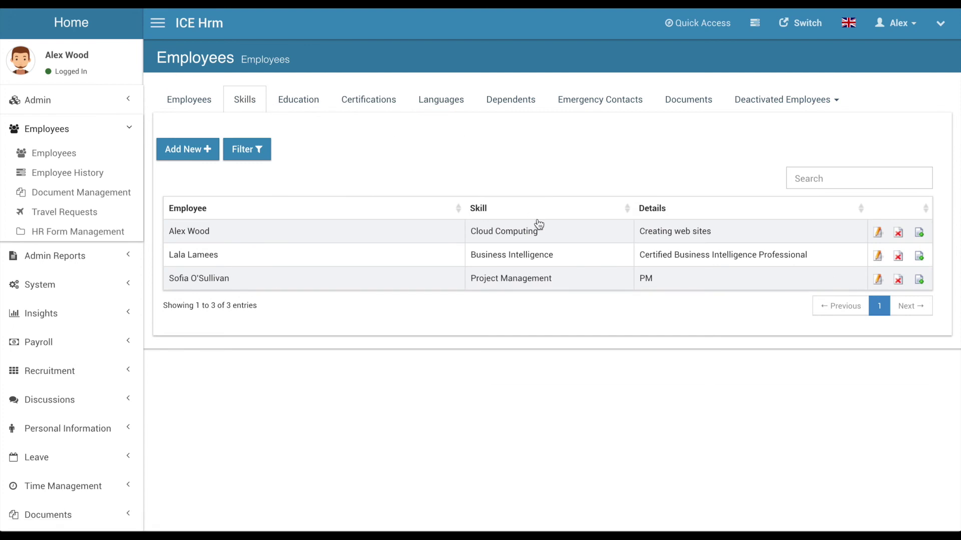
Add a zh language entry to the second employee's qualifications and save it.
click(188, 101)
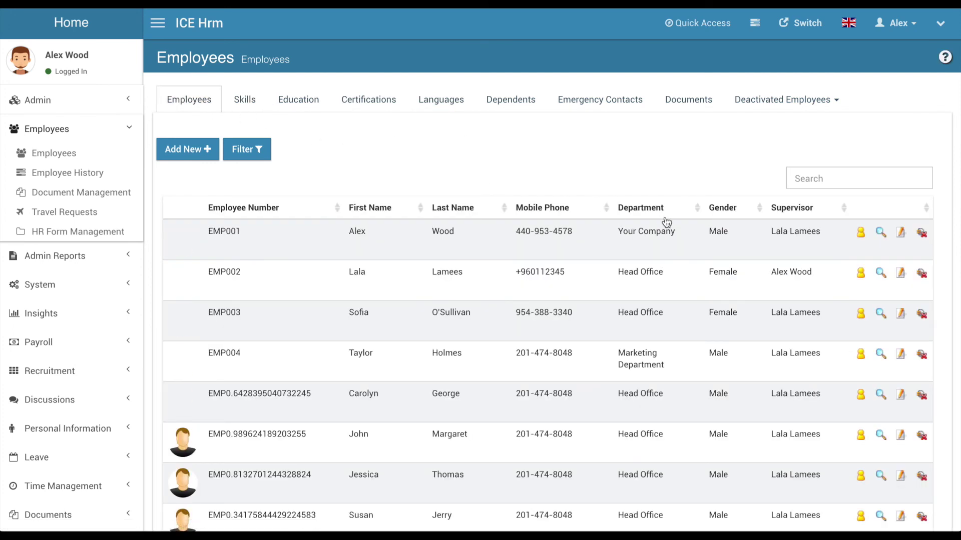
click(880, 275)
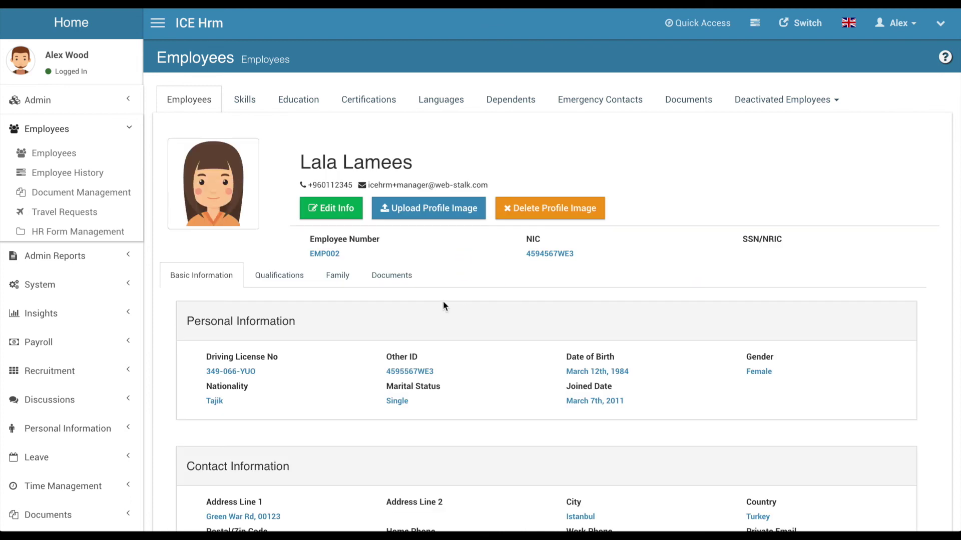
scroll(444, 306, down, 1)
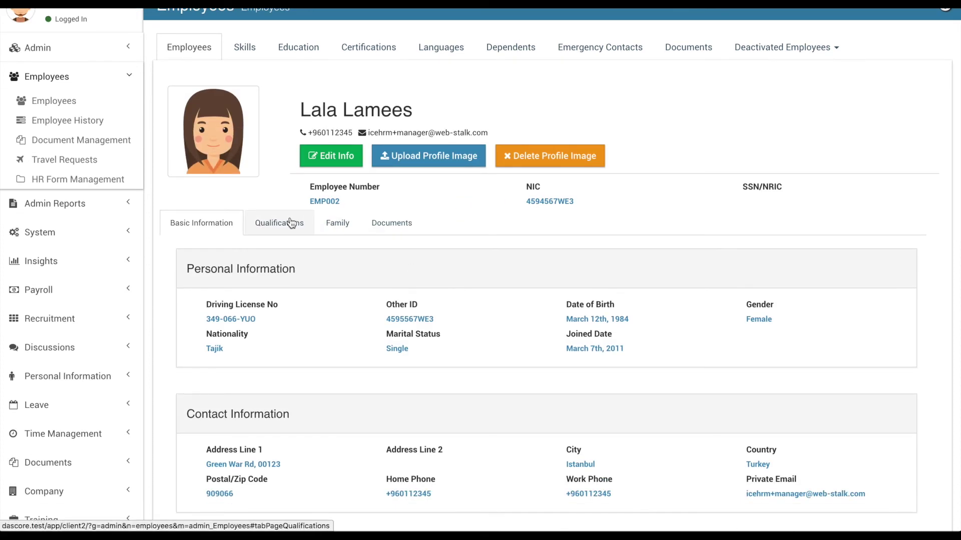
click(294, 221)
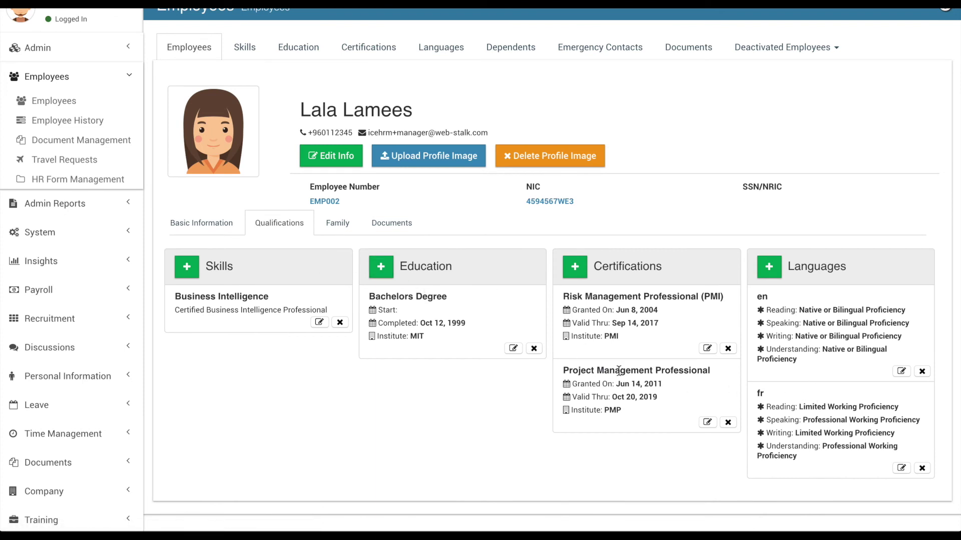
click(770, 268)
click(447, 91)
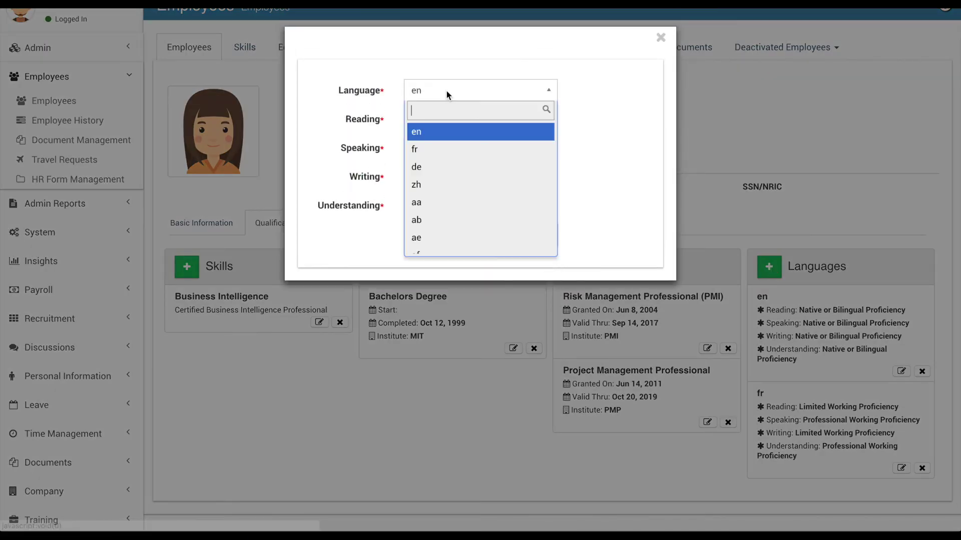
click(437, 186)
click(533, 235)
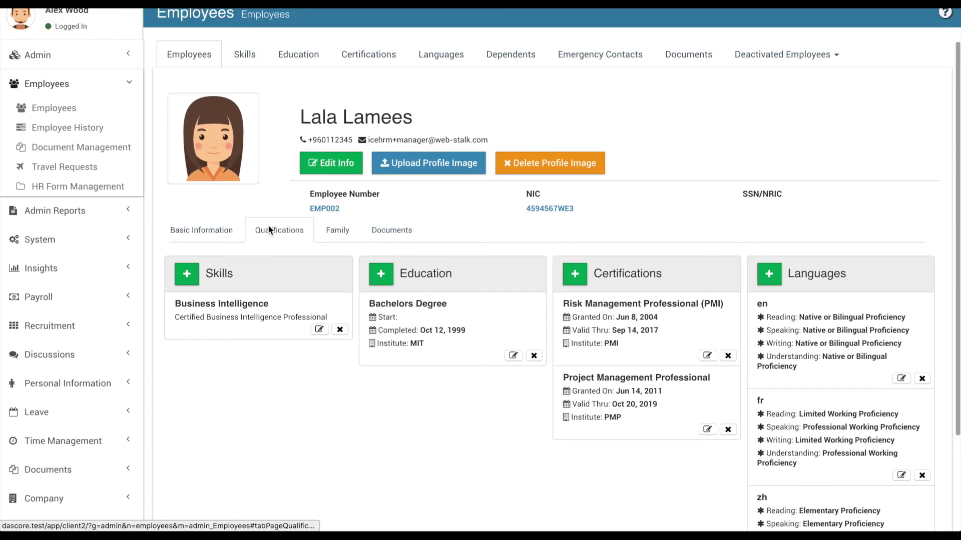
Look through the employee's Family and Documents tabs, ending on Basic Information.
scroll(292, 316, down, 3)
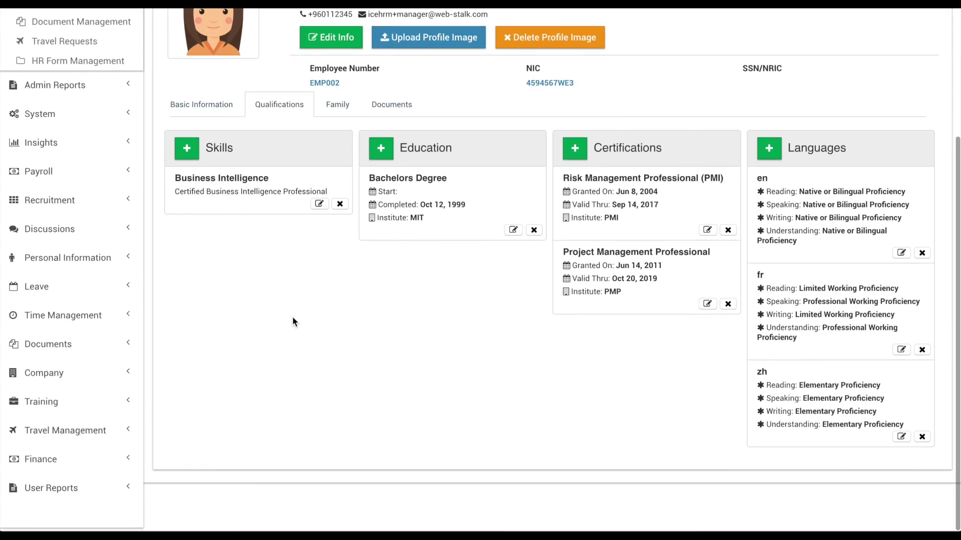
scroll(293, 316, up, 4)
click(193, 275)
click(353, 283)
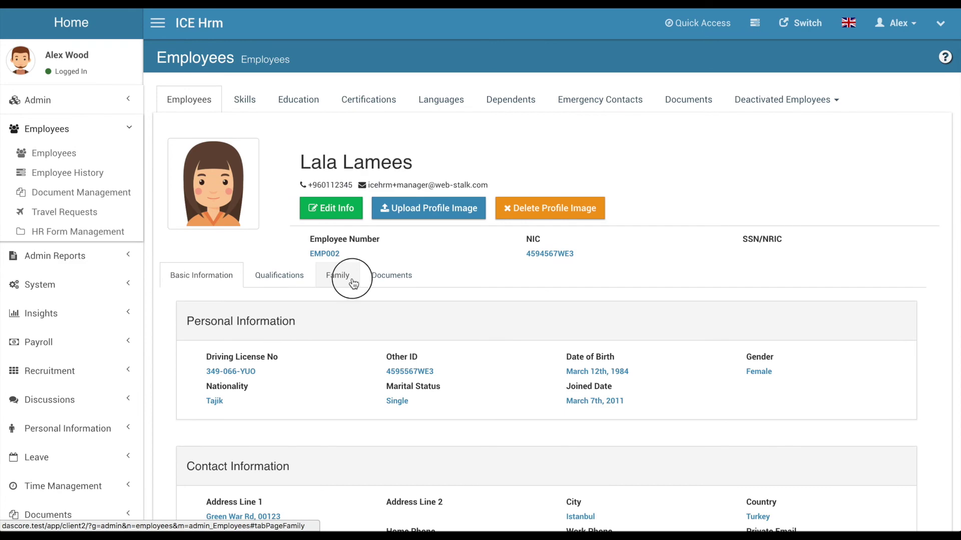
click(385, 275)
click(198, 274)
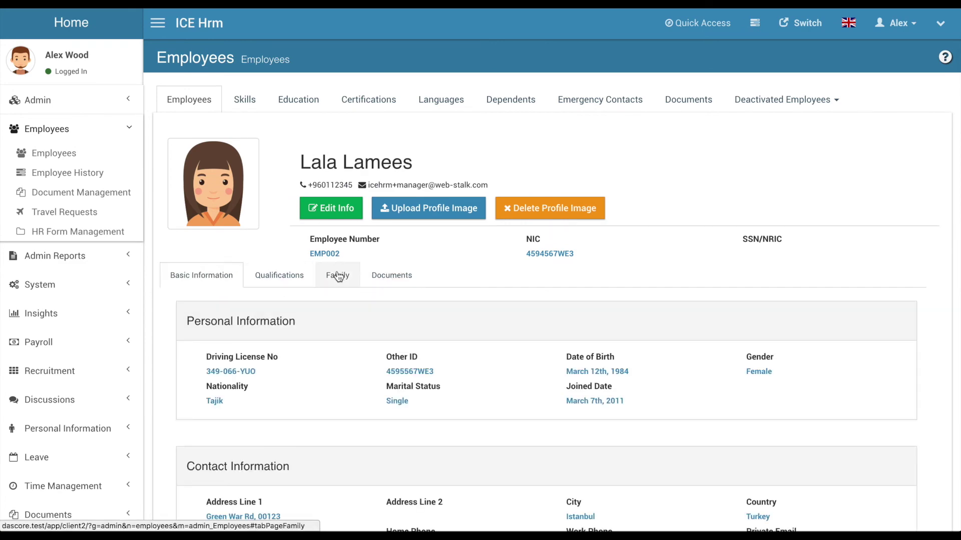
scroll(278, 247, down, 15)
scroll(321, 251, up, 15)
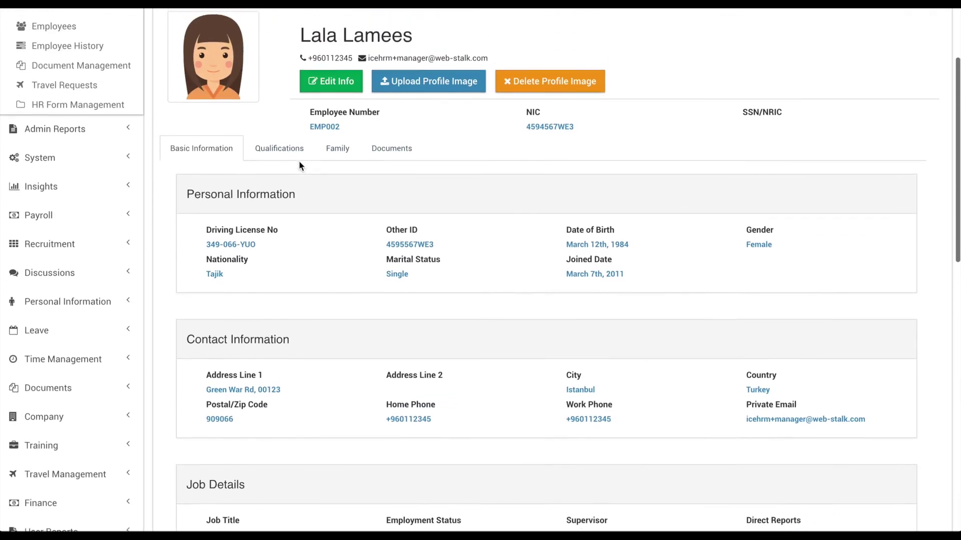
scroll(298, 160, up, 3)
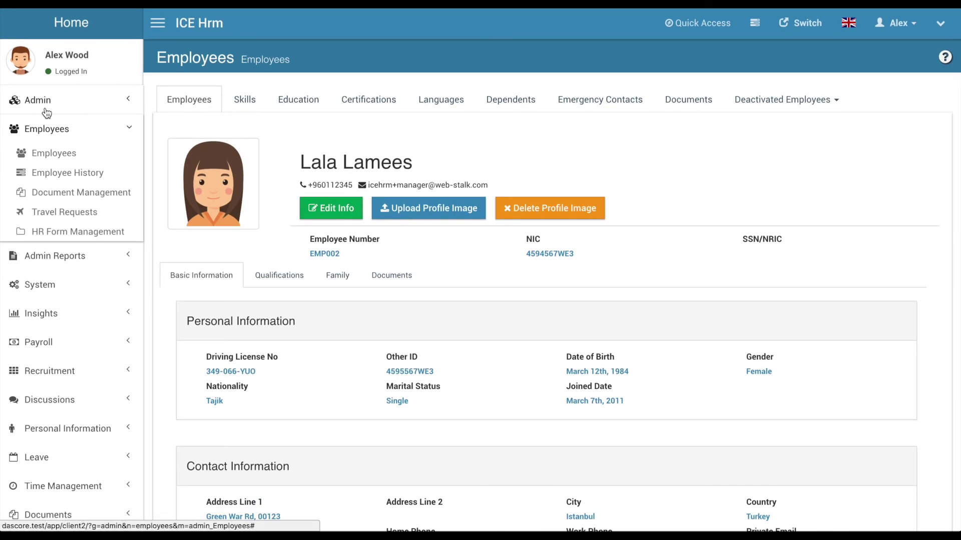
Review the defined employee custom fields, then return to the Employees list.
click(67, 102)
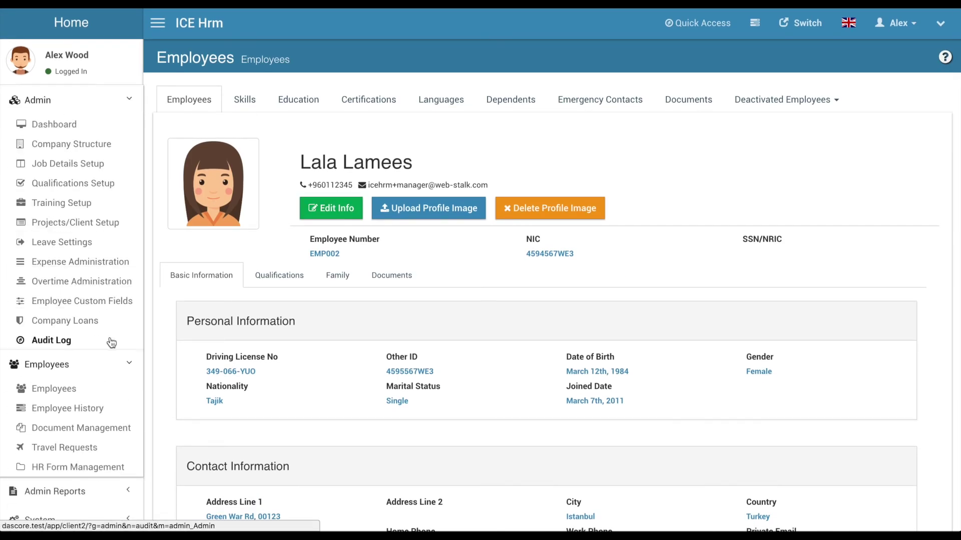
click(99, 302)
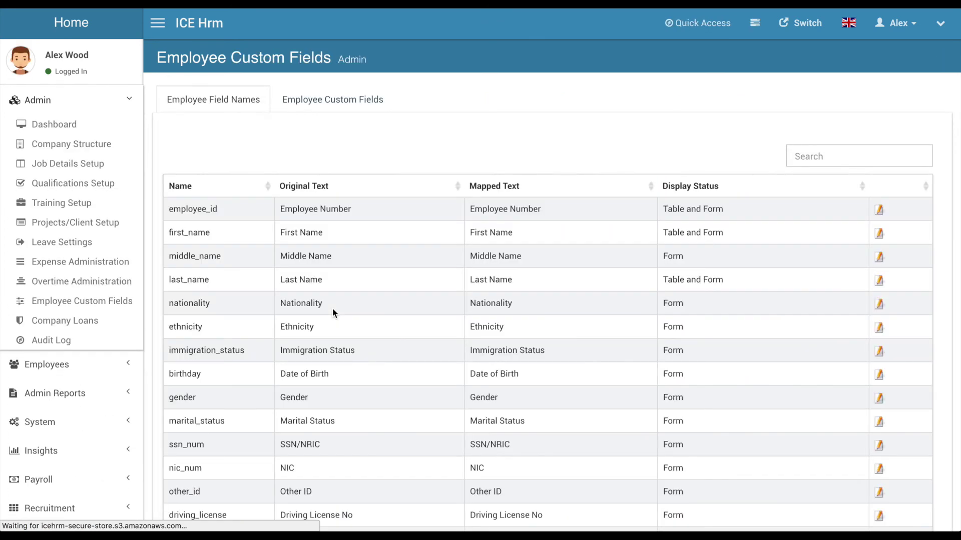
click(332, 103)
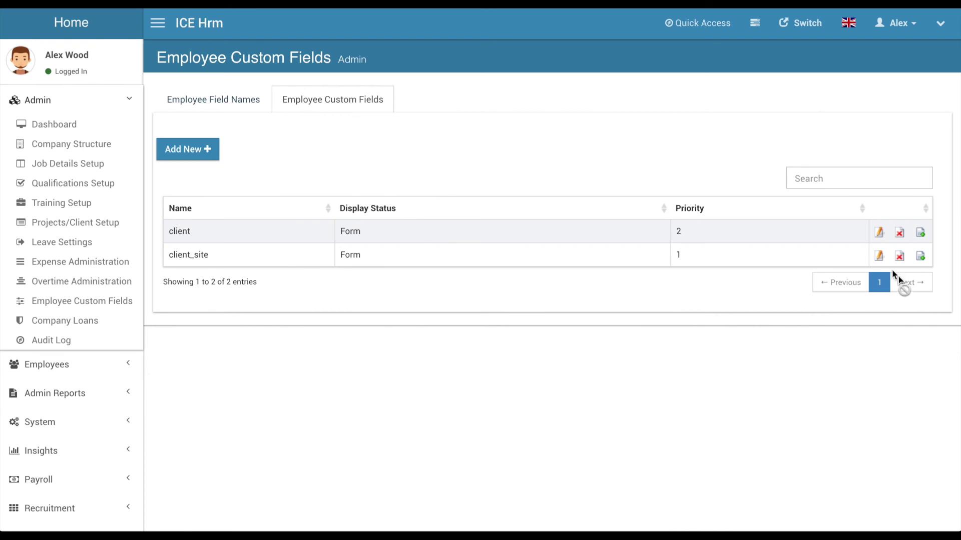
click(59, 106)
click(62, 136)
click(66, 150)
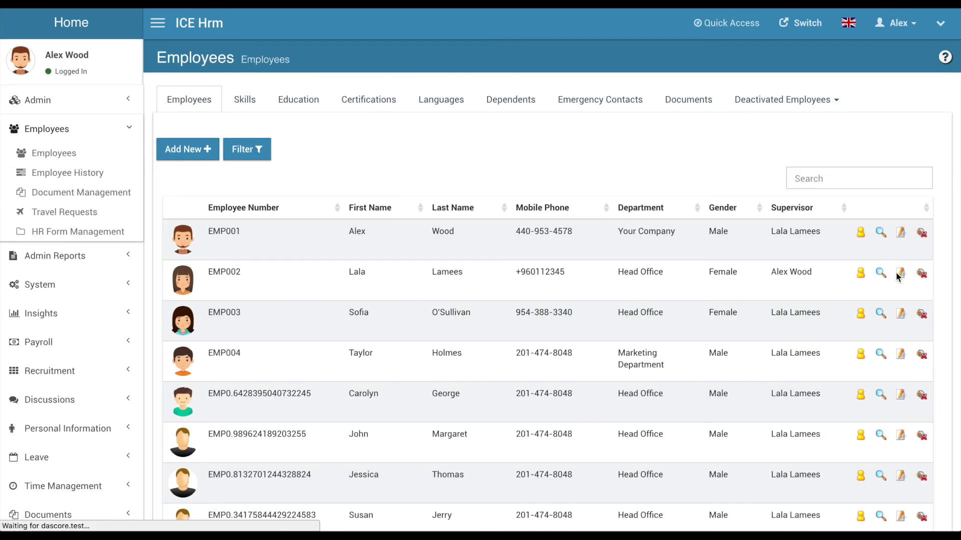
Open the second employee's edit form, keep Client Site as Site 2, and cancel.
click(900, 275)
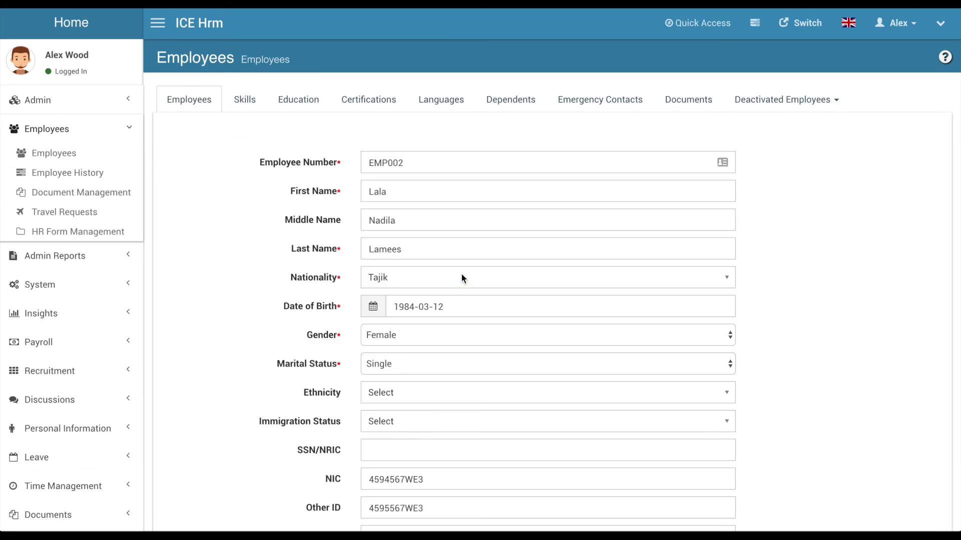
scroll(460, 278, down, 10)
click(404, 450)
click(269, 436)
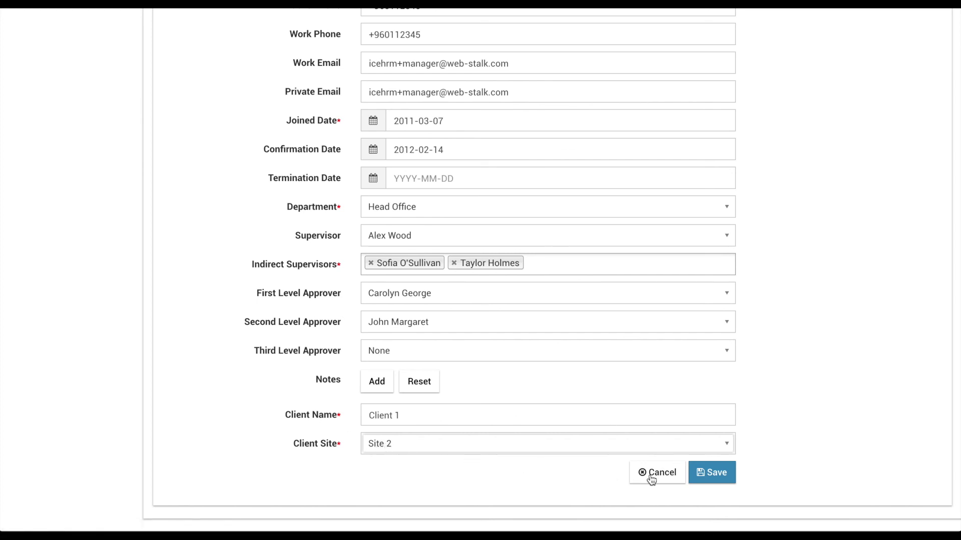
click(650, 473)
scroll(332, 278, up, 4)
scroll(334, 278, up, 4)
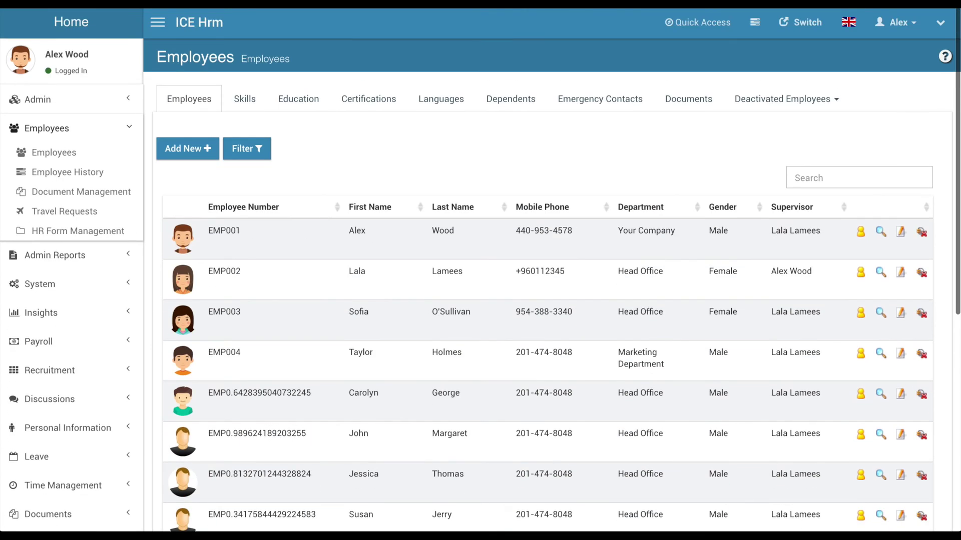
Review the pay grade change in Employee History, then go to Document Management.
click(45, 174)
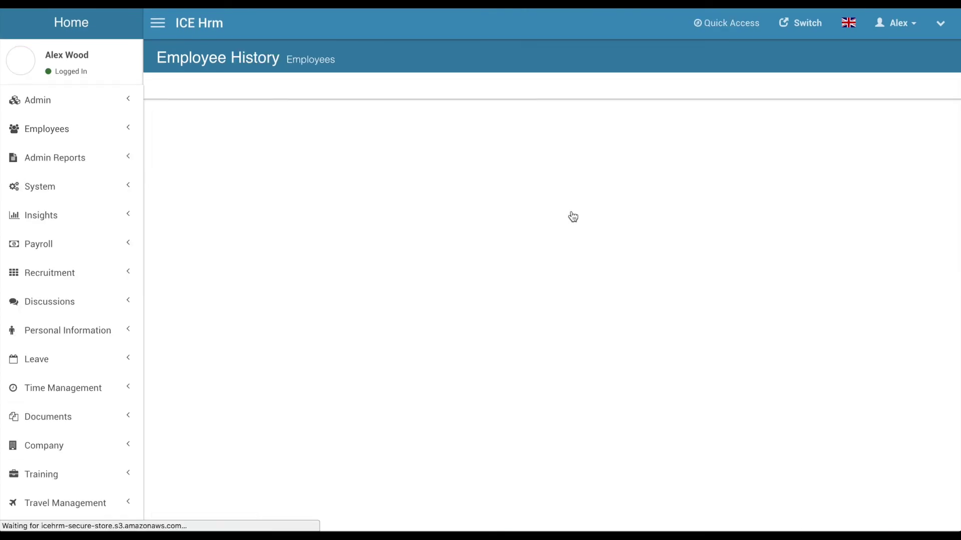
scroll(479, 253, down, 3)
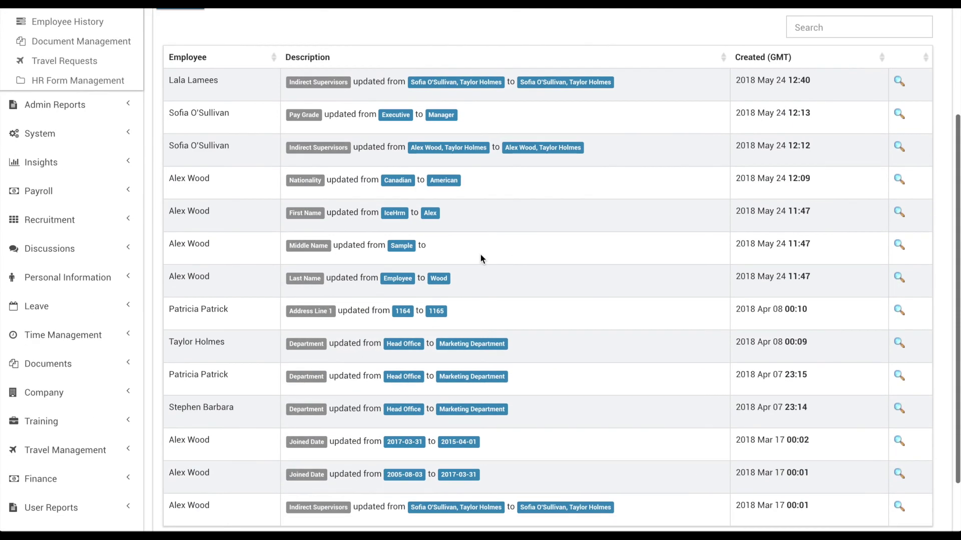
scroll(437, 250, up, 3)
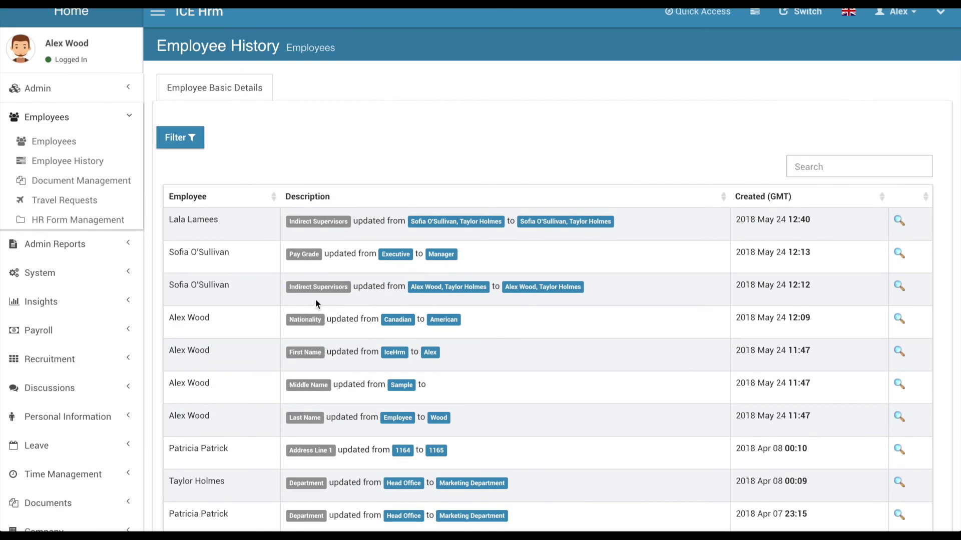
click(899, 253)
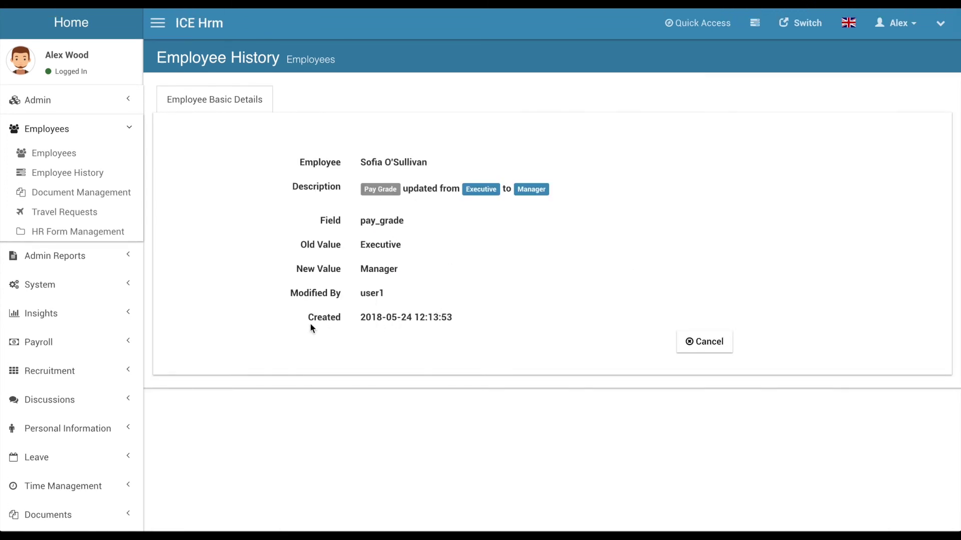
click(704, 342)
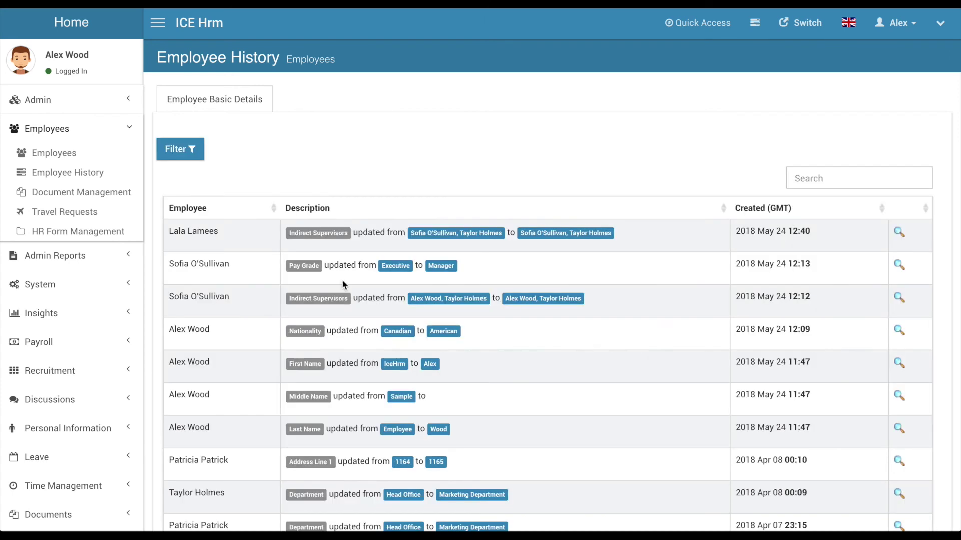
click(72, 192)
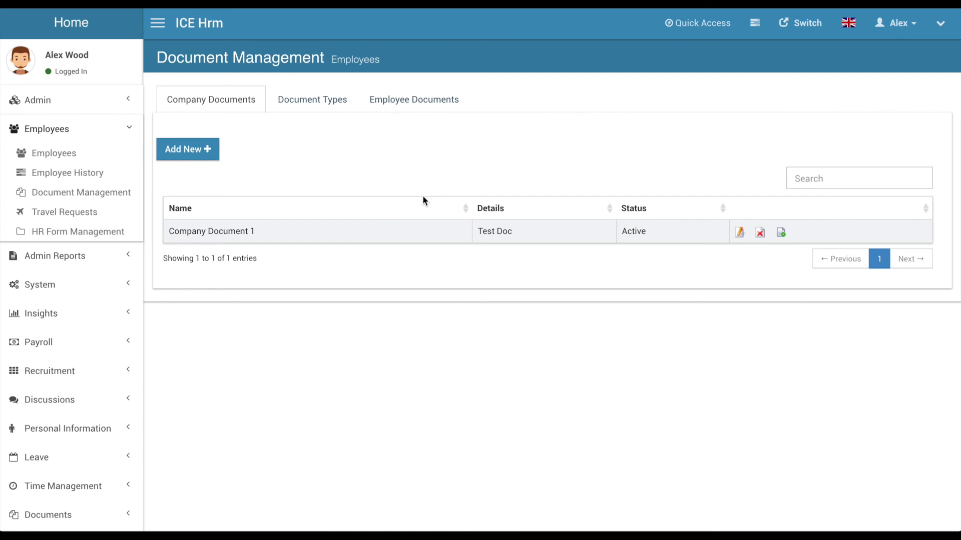
Start a new company document named 'Document 1' with 97.patch.txt attached.
click(434, 96)
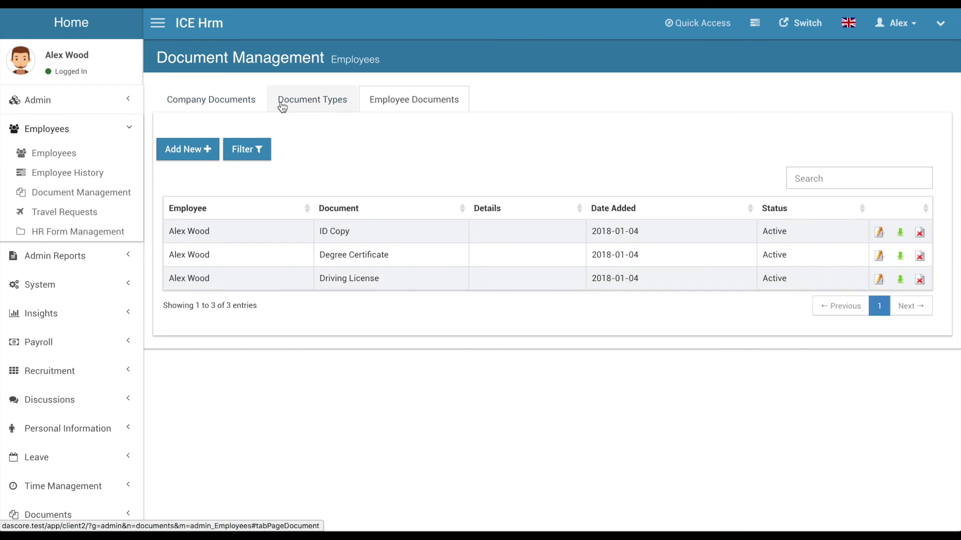
click(251, 100)
click(200, 154)
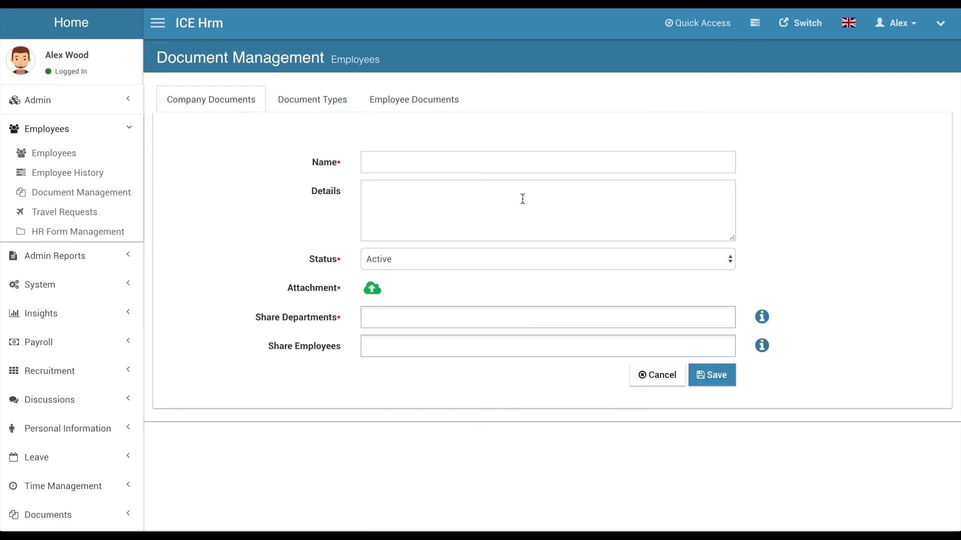
click(404, 165)
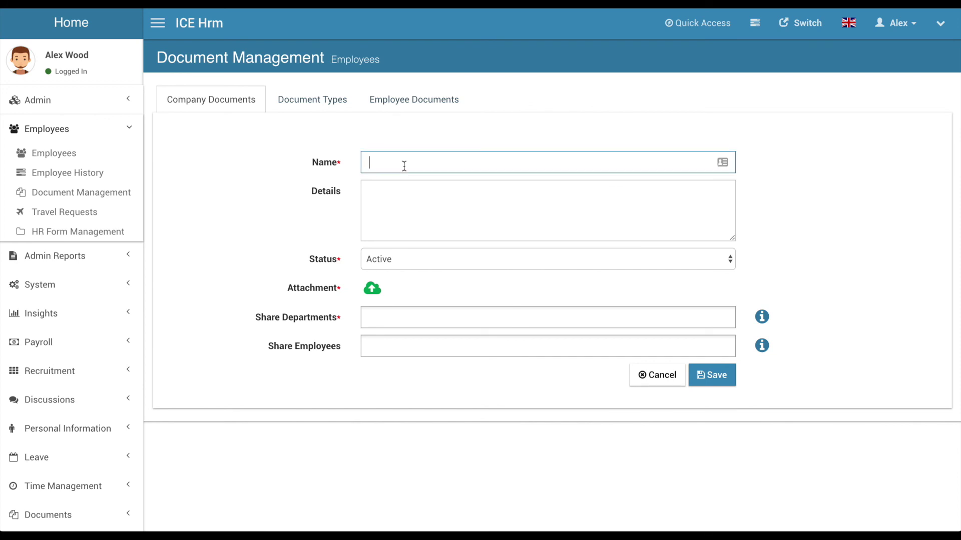
text(Document 1)
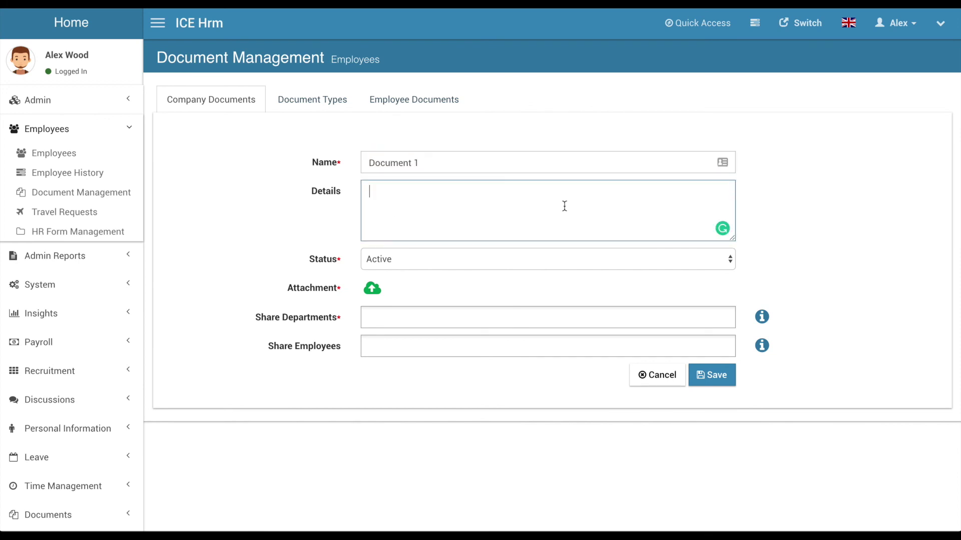
click(371, 288)
click(346, 118)
double_click(288, 64)
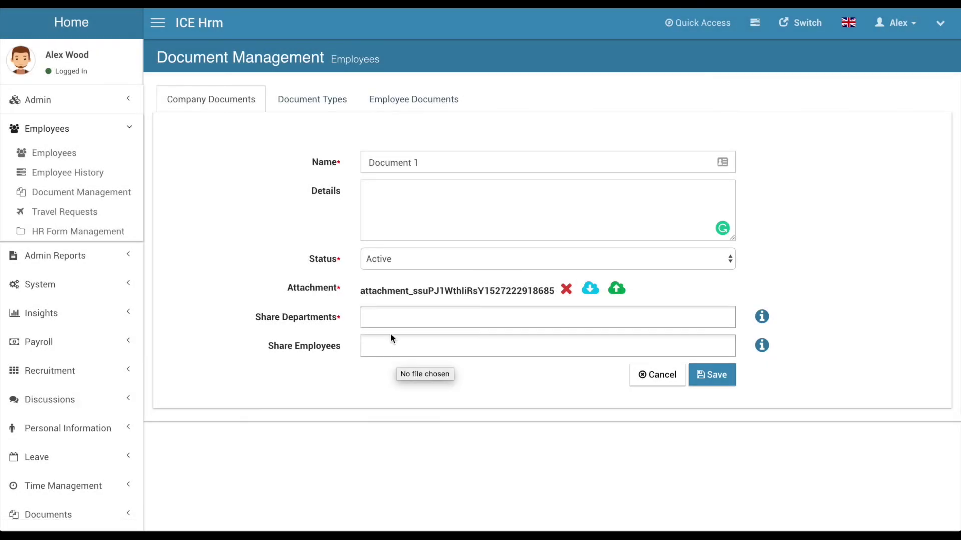
Share the document with two employees, leaving departments unchosen for now.
click(396, 324)
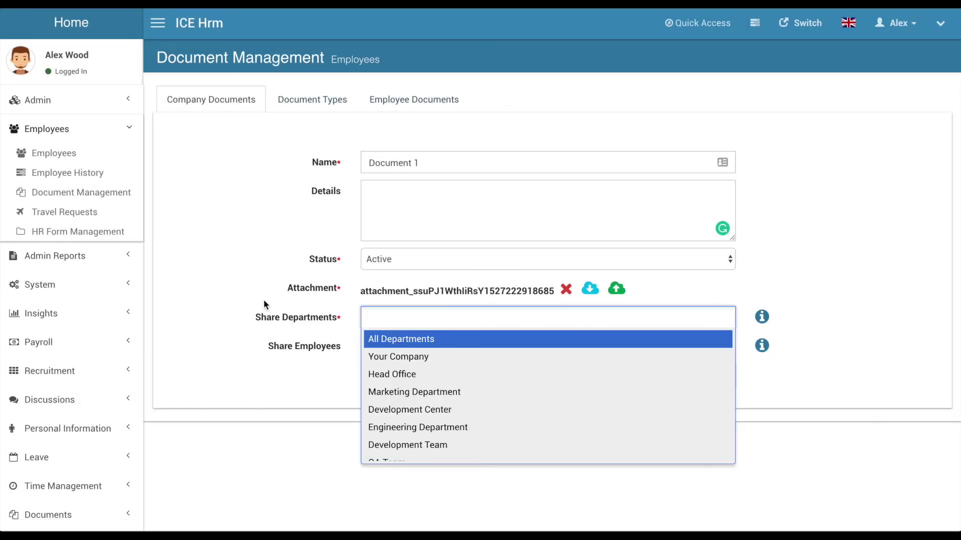
click(225, 288)
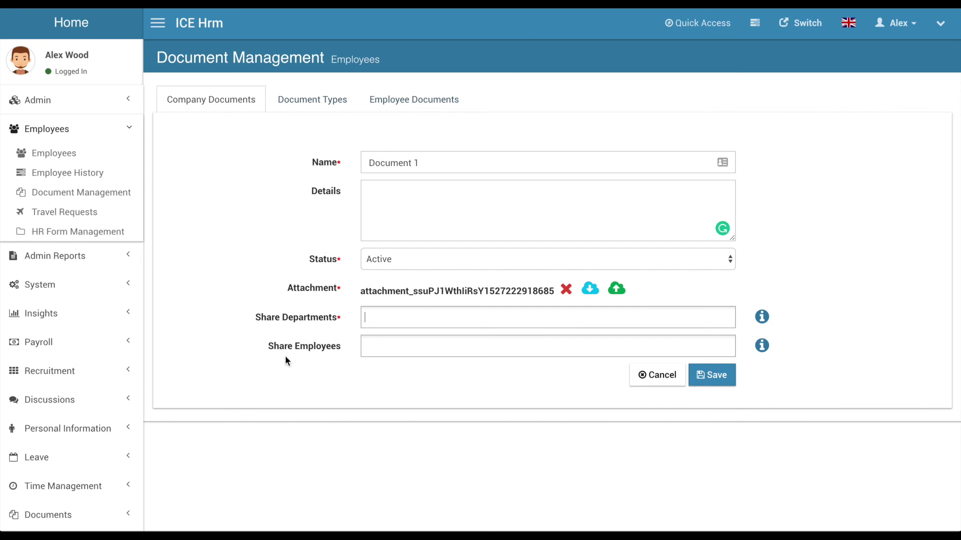
click(385, 349)
click(395, 384)
click(463, 346)
click(418, 422)
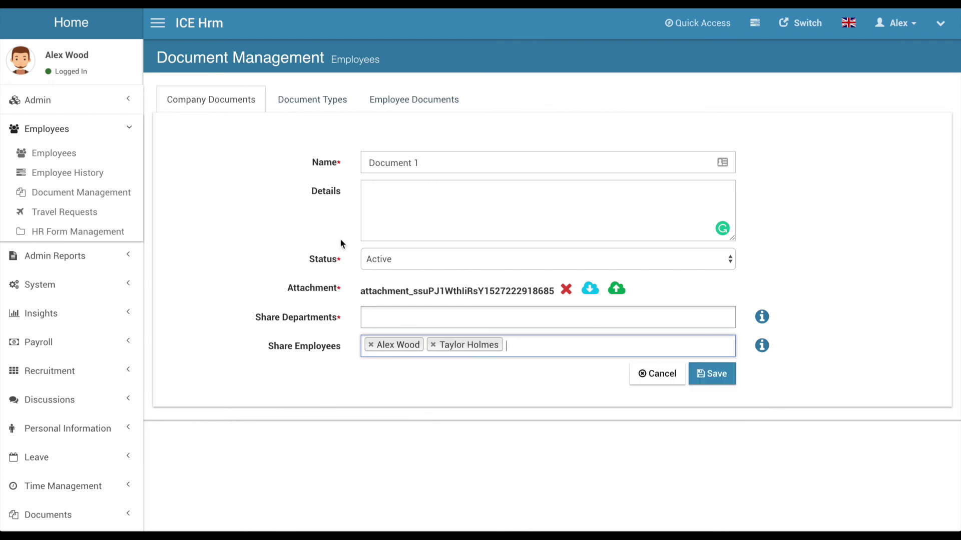
Share it with Development Center and Engineering Department instead of All Departments, then save.
click(369, 314)
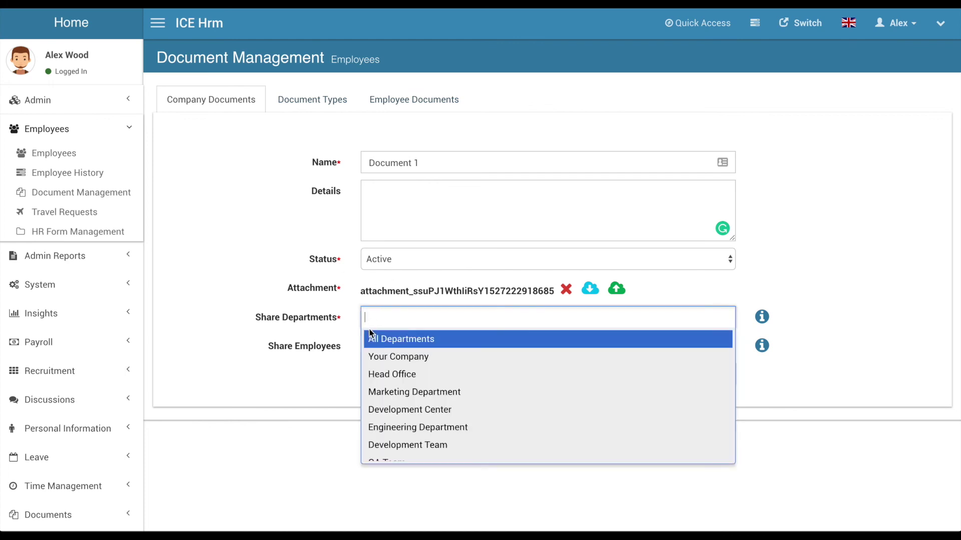
click(369, 335)
click(371, 316)
click(377, 319)
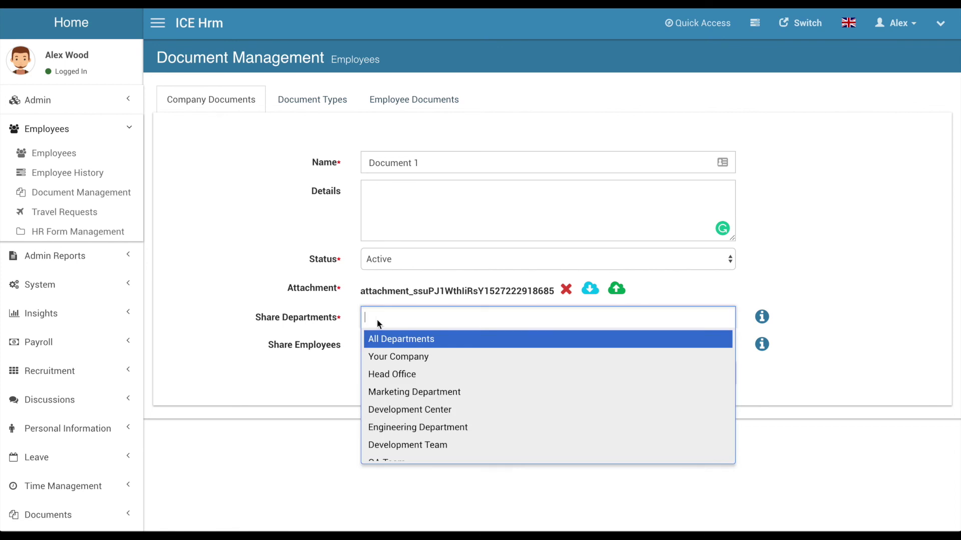
click(398, 411)
click(491, 315)
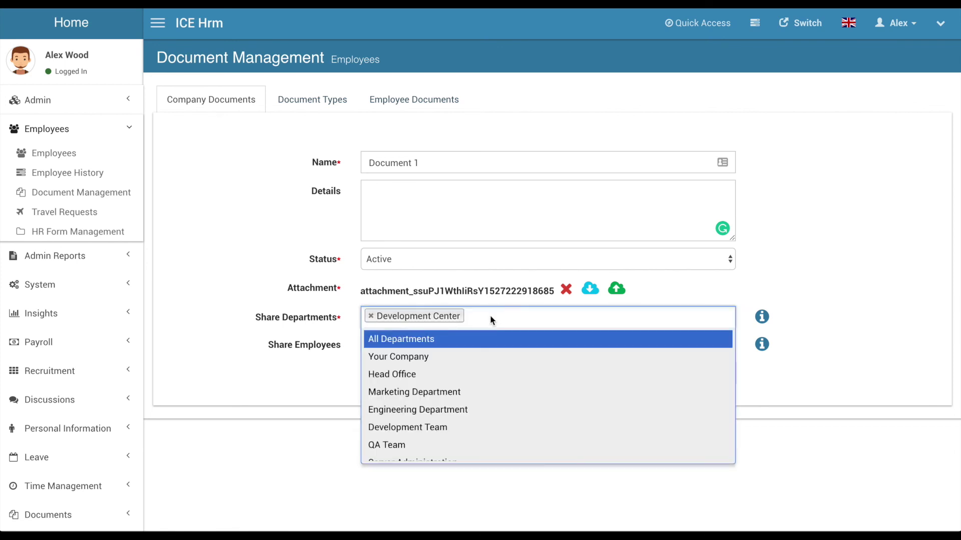
click(430, 410)
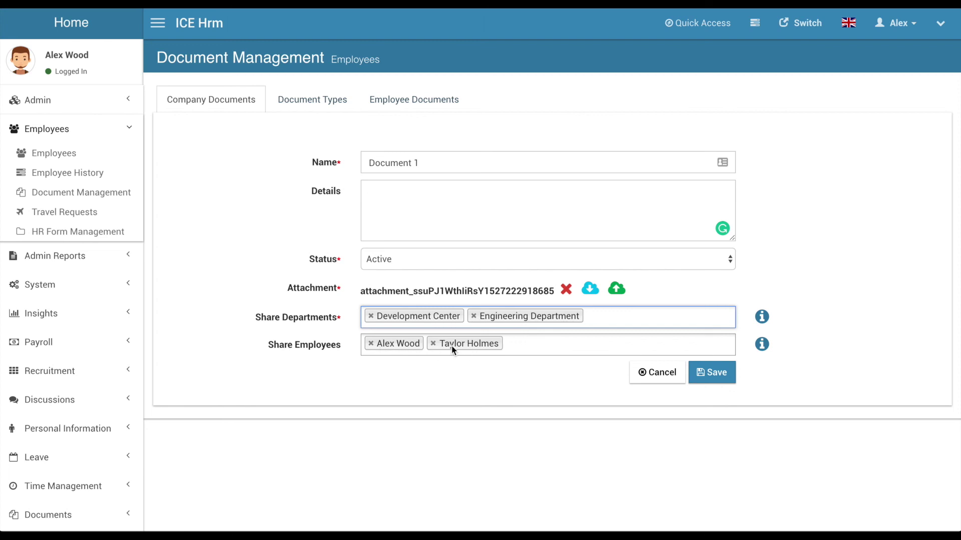
click(706, 373)
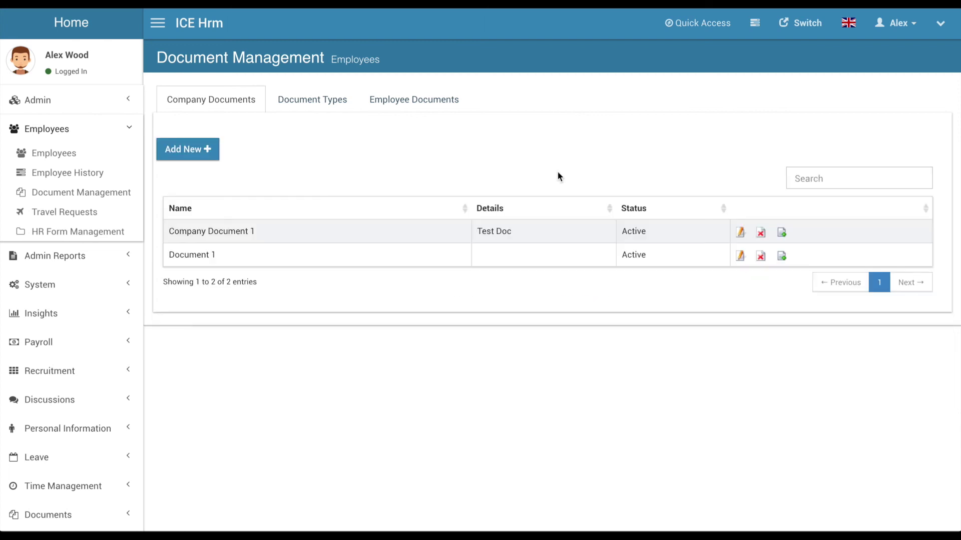
Look over the Document Types list, then open the ID Copy employee document for editing.
click(320, 98)
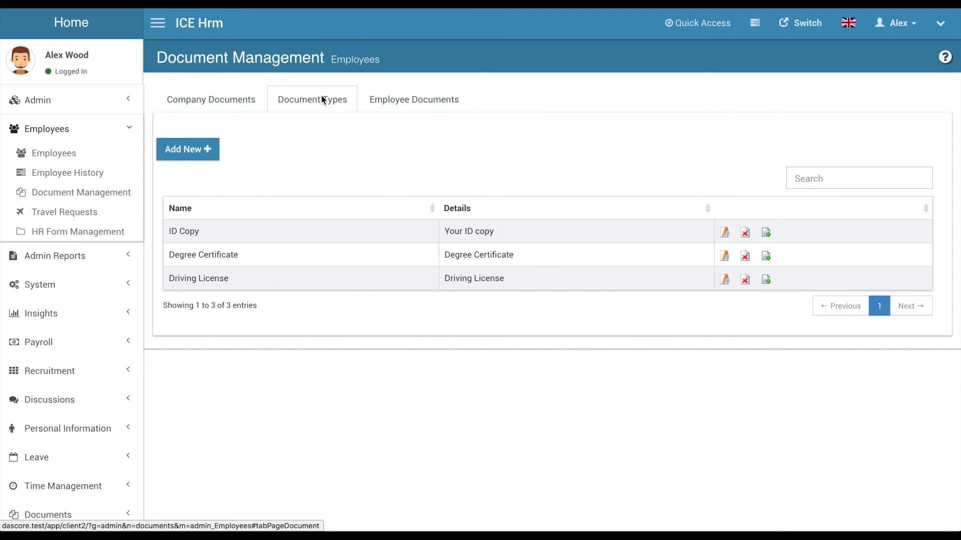
click(402, 96)
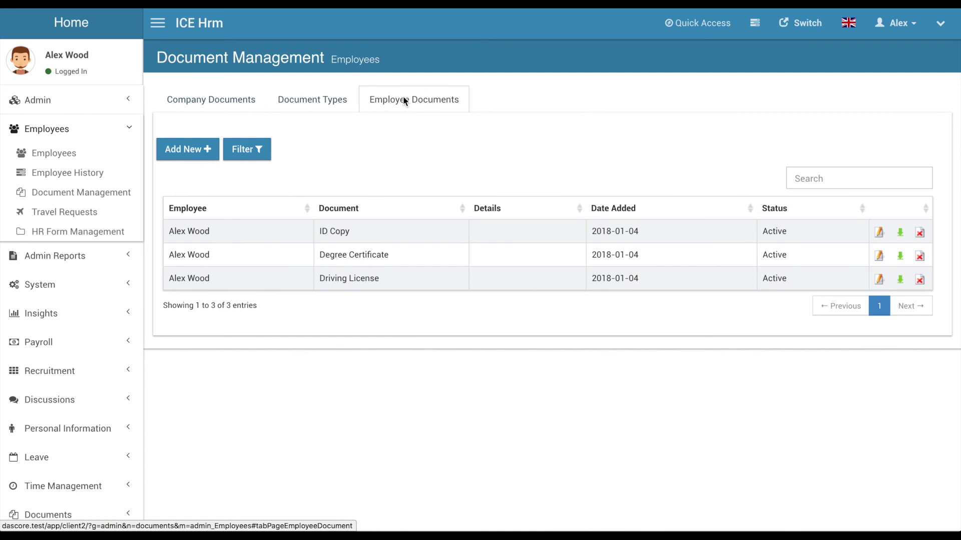
click(879, 233)
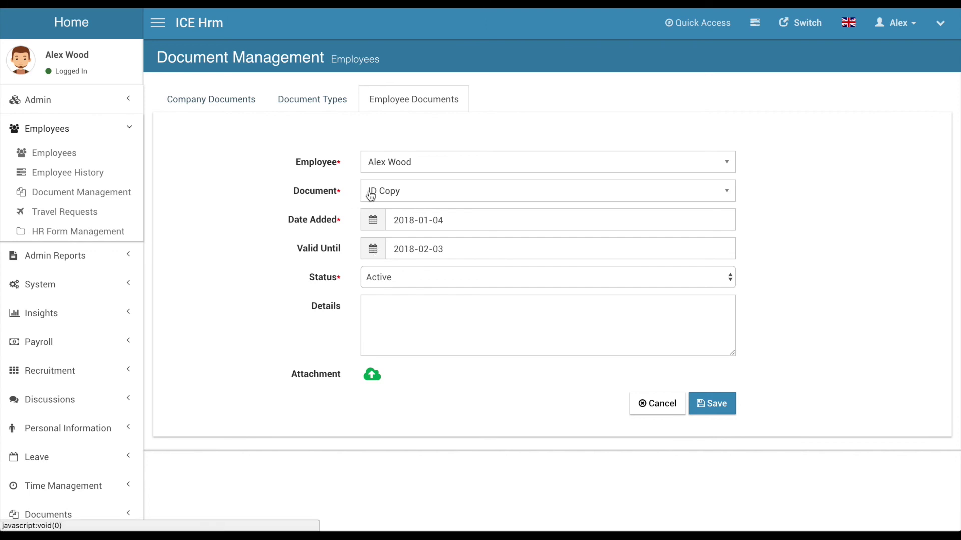
Open the ID Copy document type and return to the Document Types list unchanged.
click(312, 99)
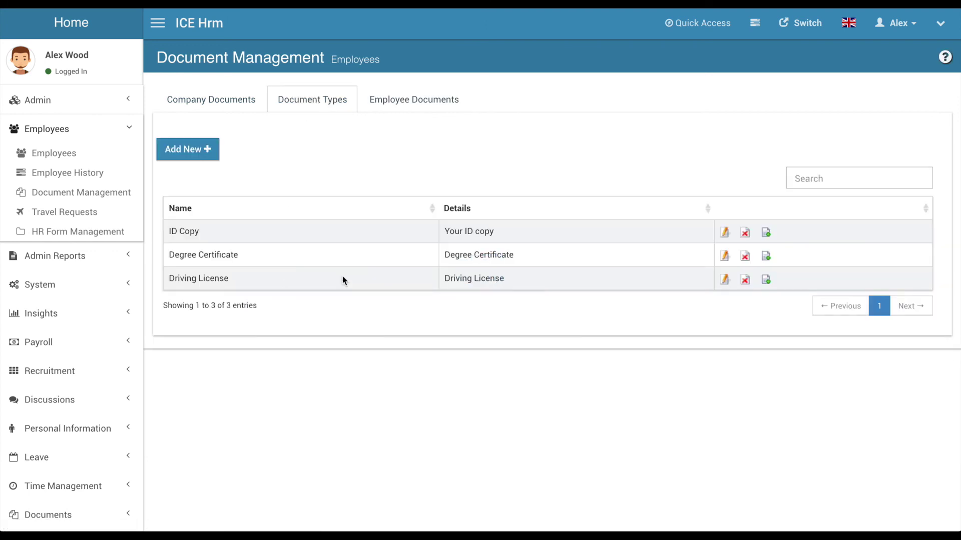
click(724, 232)
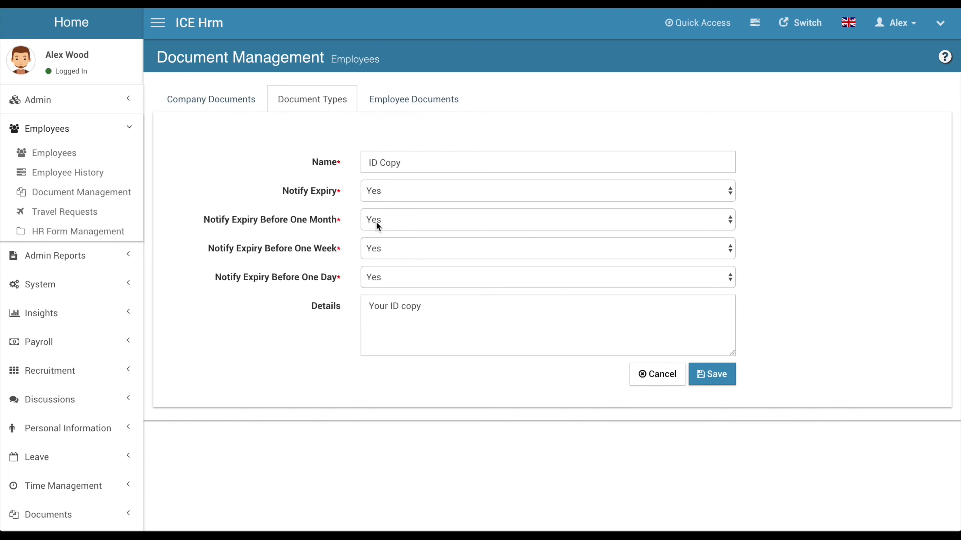
click(315, 103)
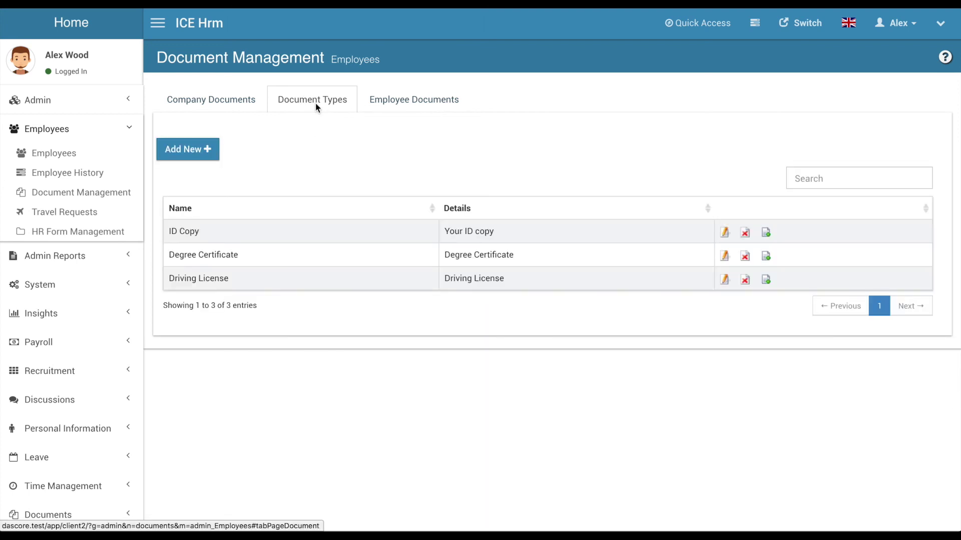